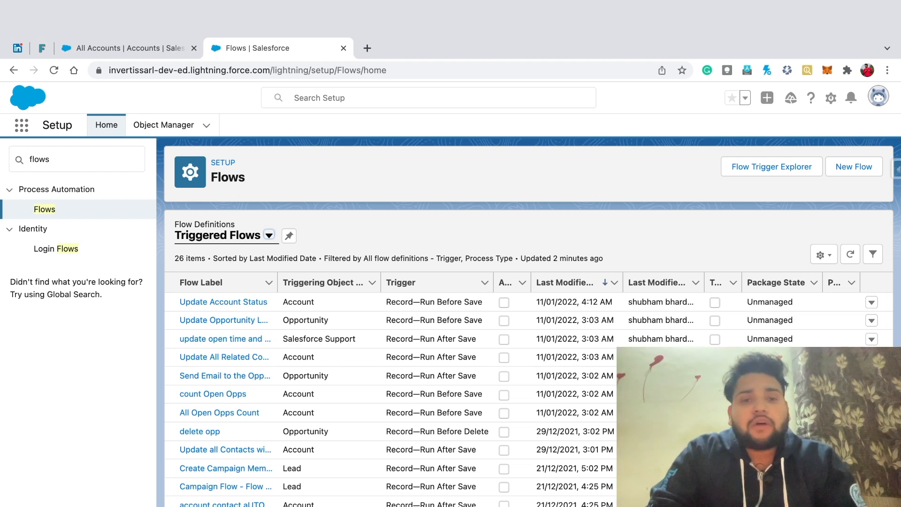
- Open the All Accounts list and examine the Account Rating and Status picklist options for Burlington Textiles Corp of America
left_click(129, 49)
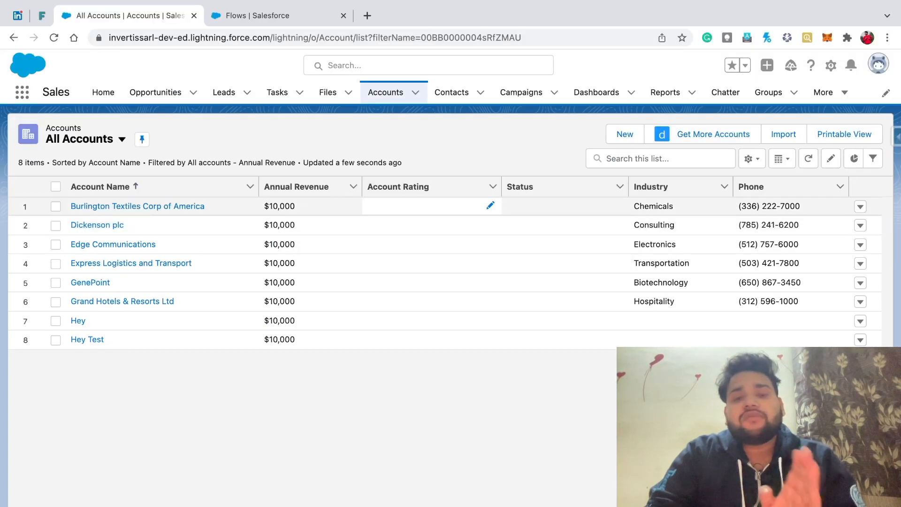
left_click(398, 186)
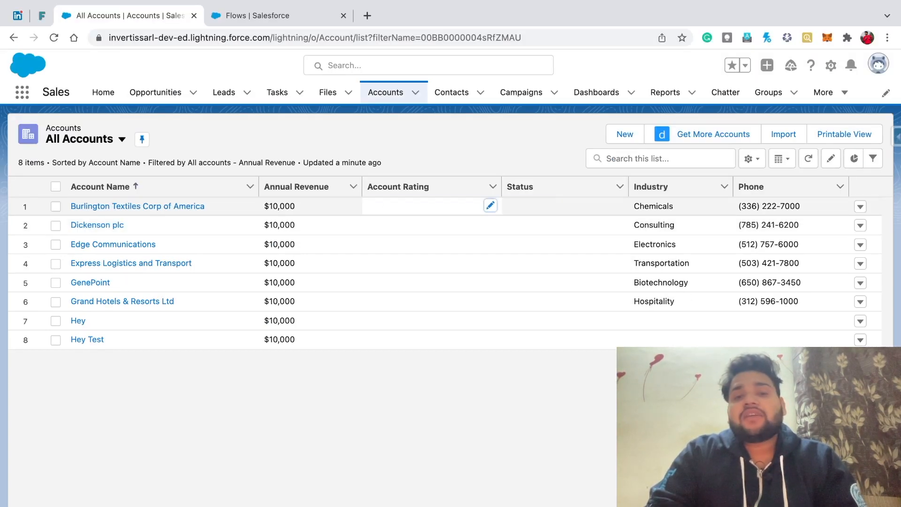
left_click(490, 205)
left_click(490, 210)
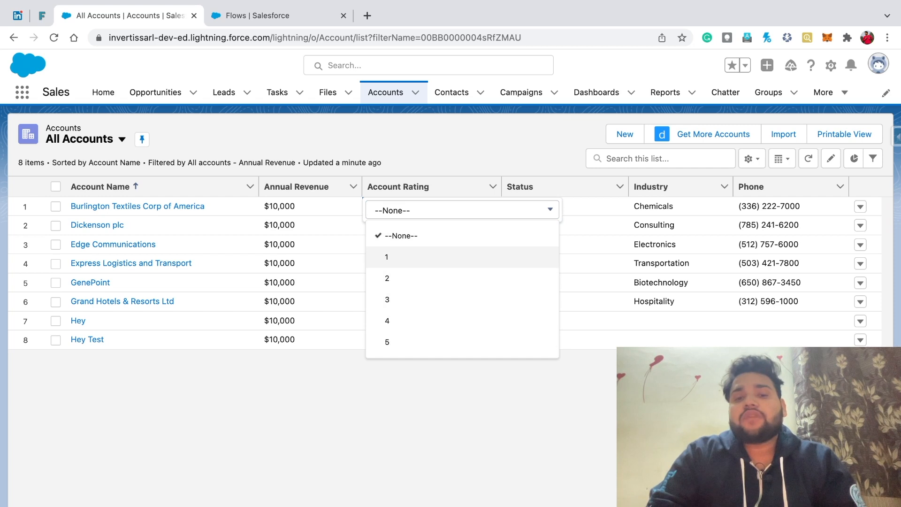
left_click(462, 342)
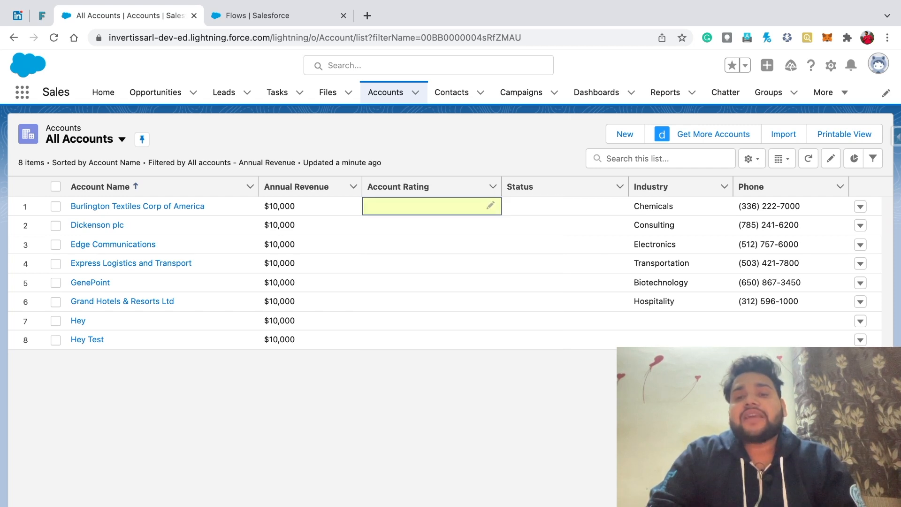
left_click(617, 205)
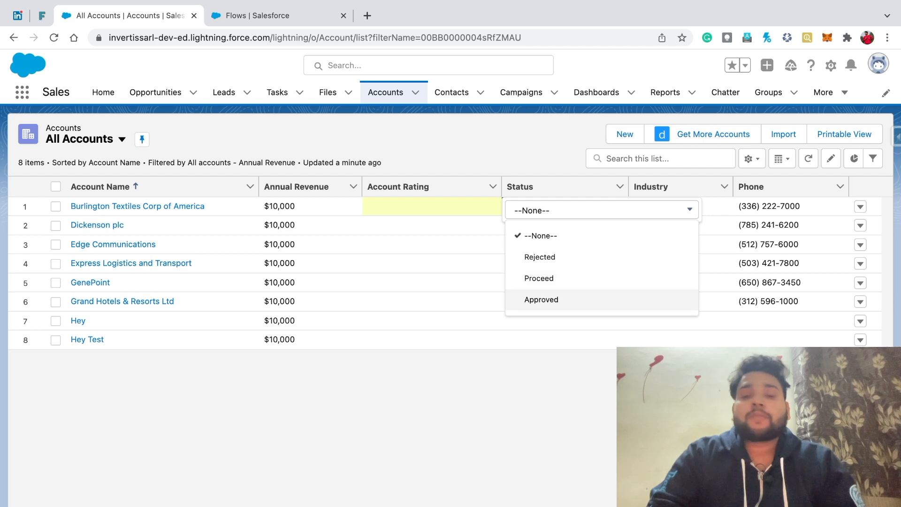
left_click(541, 300)
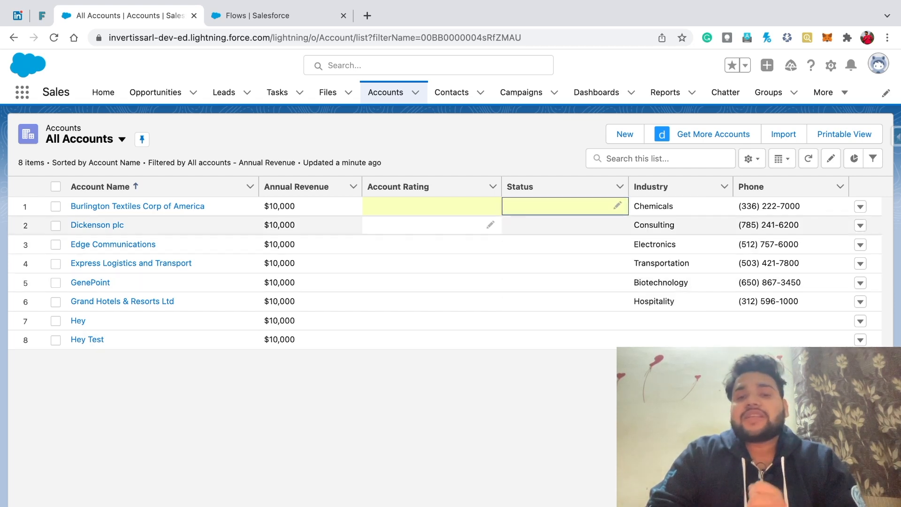
- Compare the Account Rating choices 1 to 5 with the Rejected, Proceed and Approved statuses on the first account
left_click(491, 205)
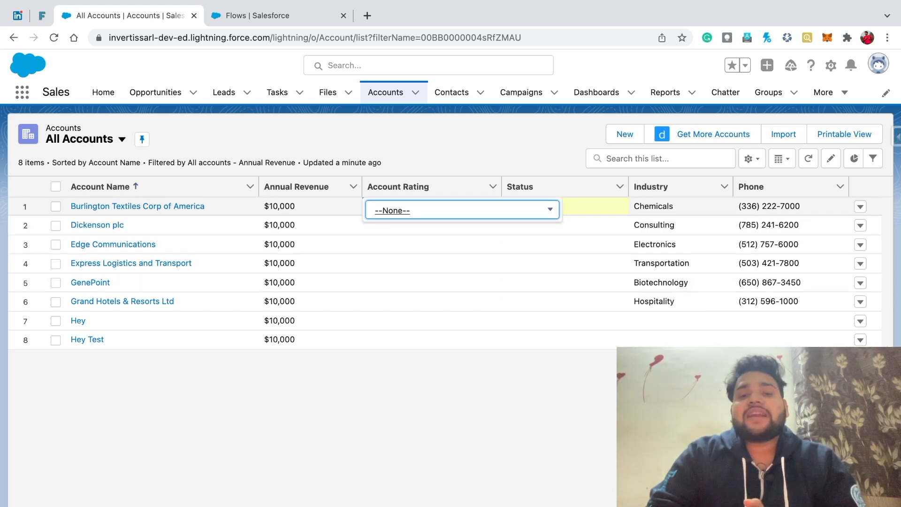
left_click(491, 209)
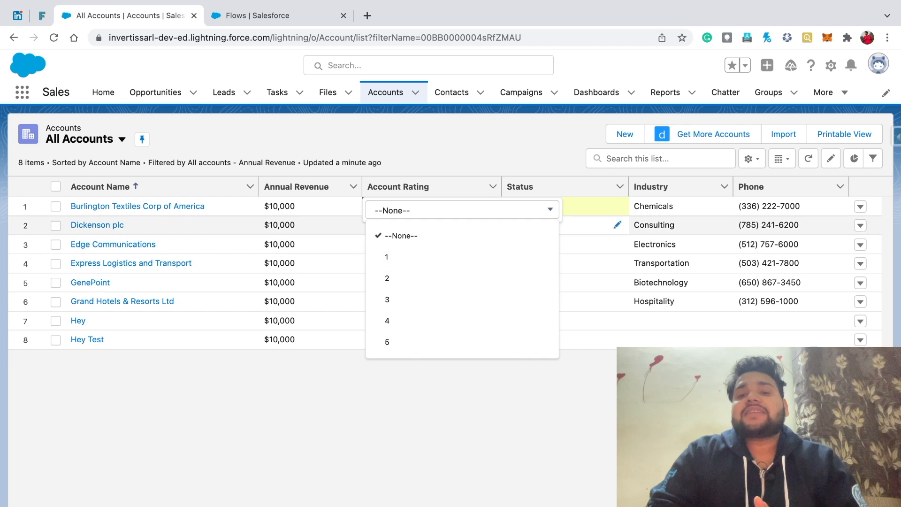
left_click(618, 206)
left_click(617, 209)
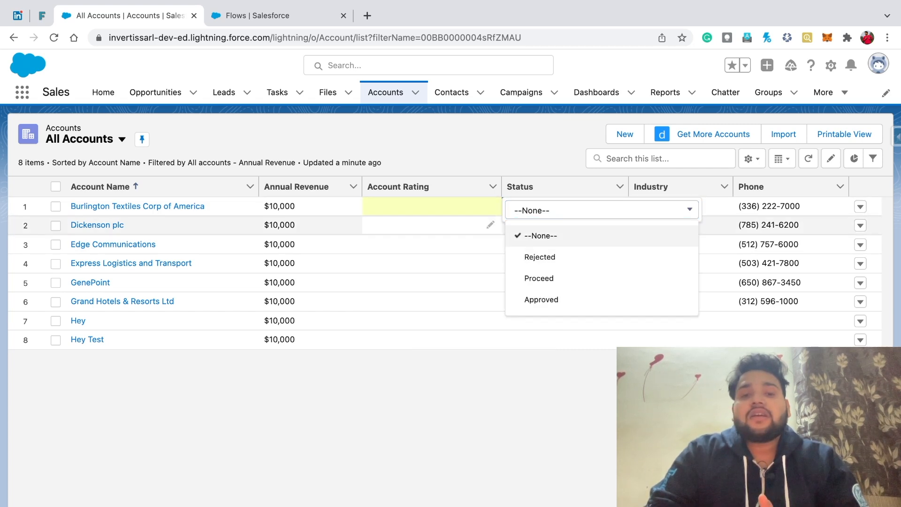
left_click(490, 206)
left_click(490, 206)
left_click(490, 209)
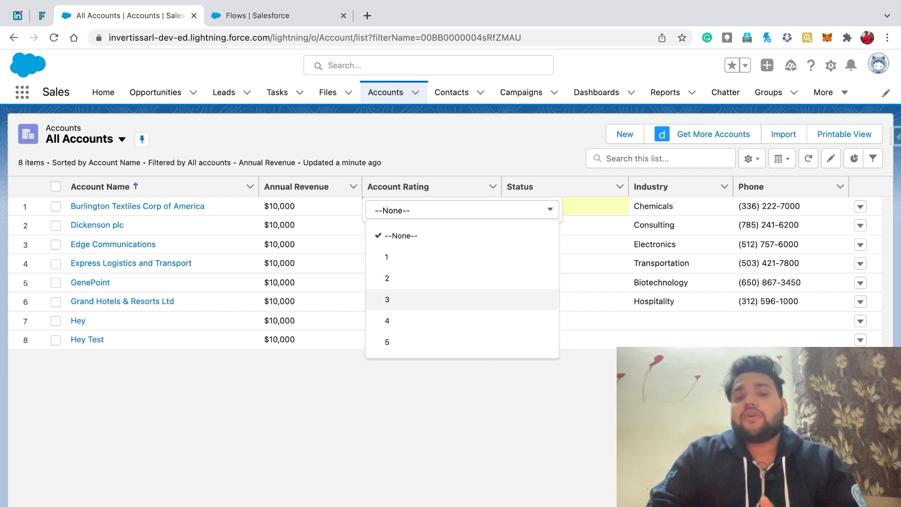
left_click(387, 342)
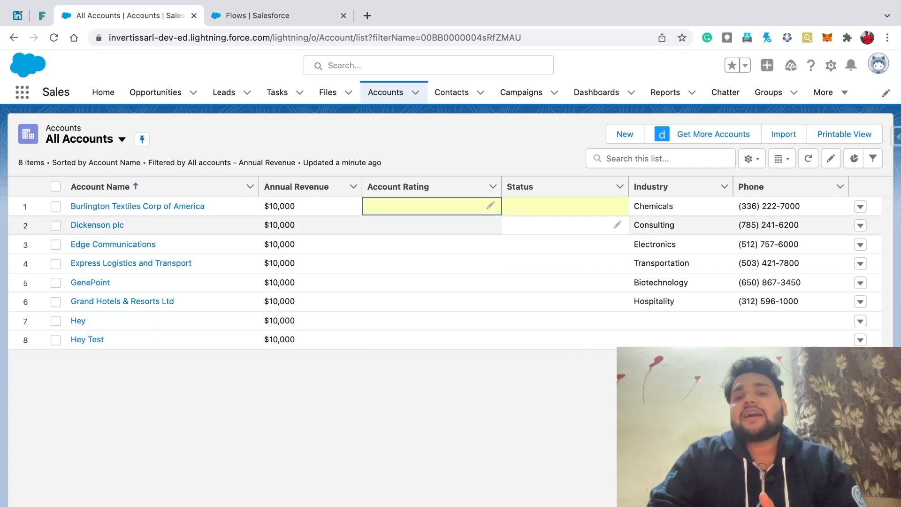
left_click(618, 206)
left_click(614, 209)
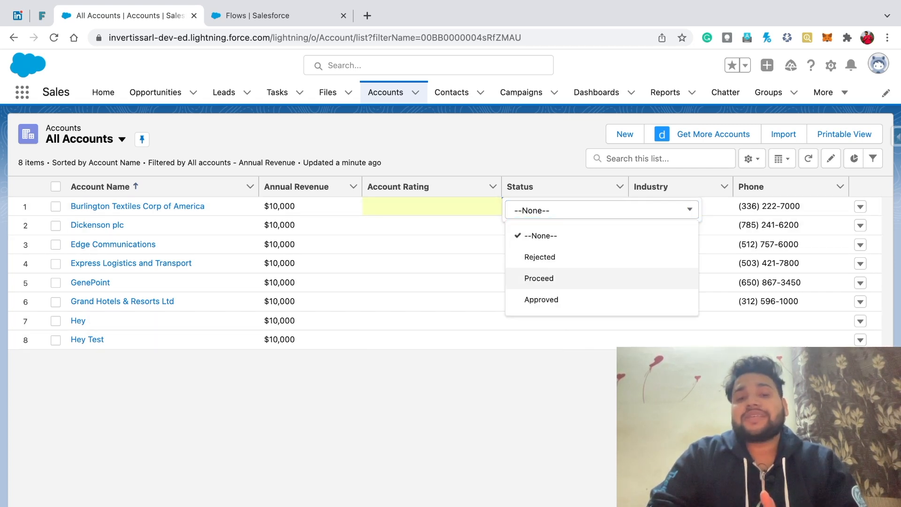
left_click(540, 257)
left_click(481, 206)
left_click(490, 205)
left_click(491, 210)
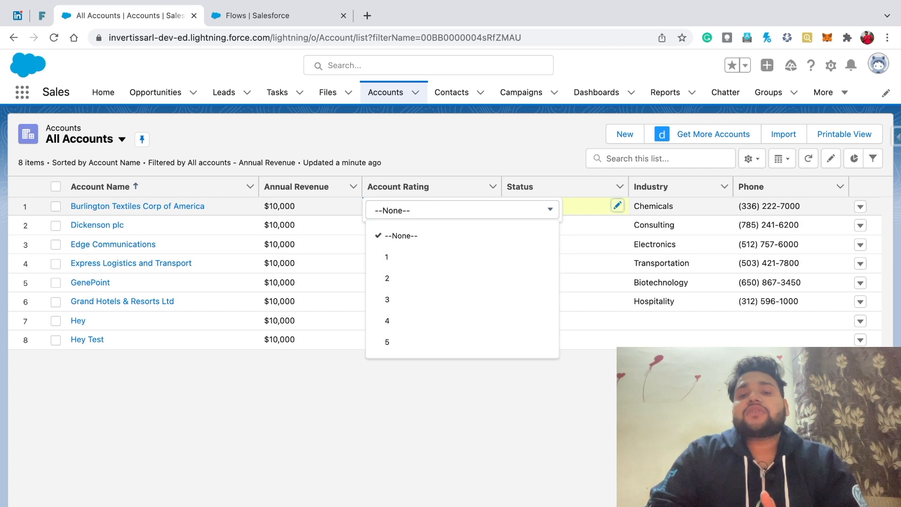
left_click(618, 206)
left_click(618, 209)
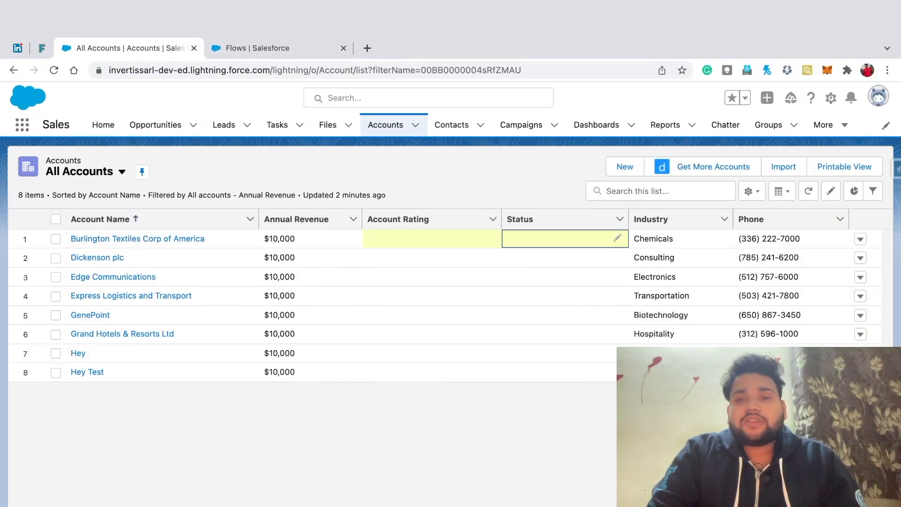
- Create a new Record-Triggered Flow from the Flows setup page
key("ctrl+2")
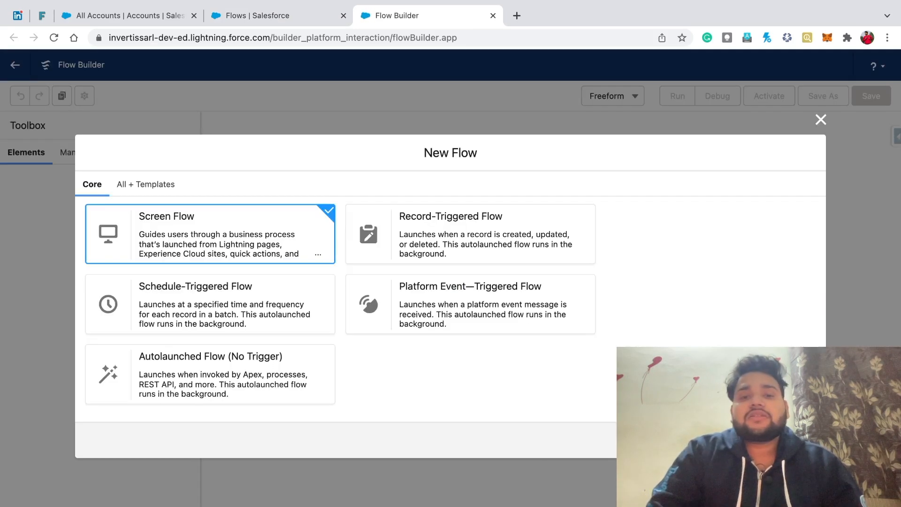
left_click(470, 234)
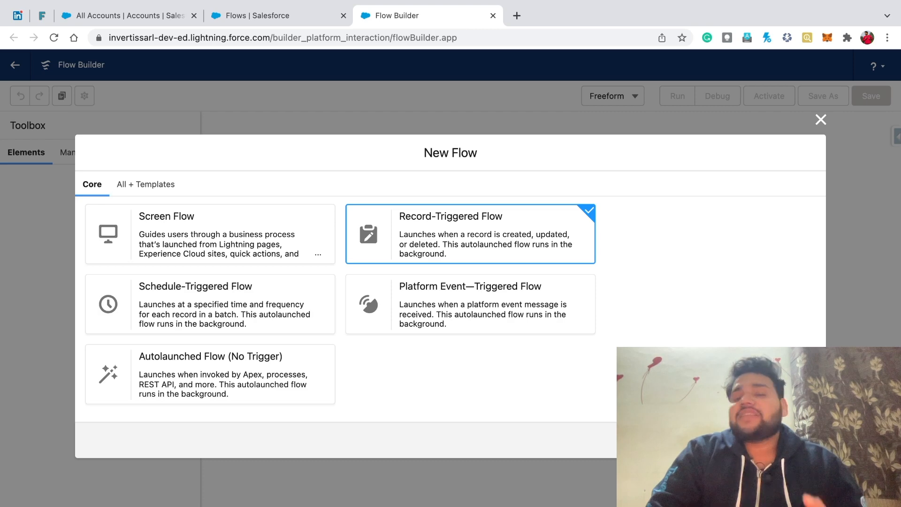
left_click(796, 439)
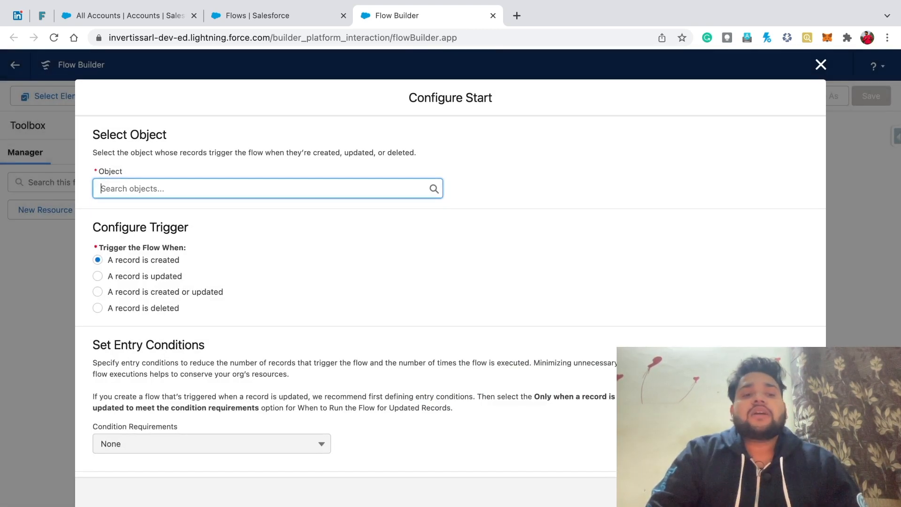
left_click(796, 439)
- Set the flow's object to Account and trigger it when a record is created or updated
left_click(97, 304)
left_click(132, 189)
type("aCC")
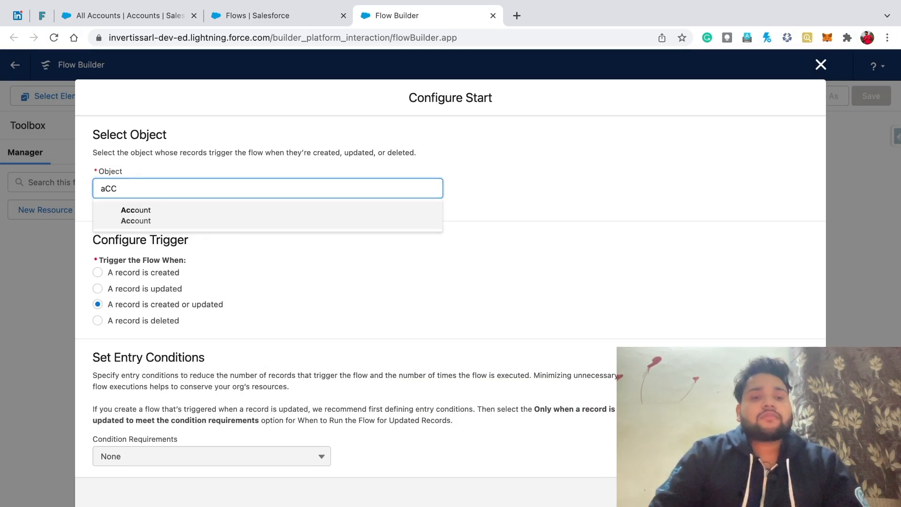
key("Return")
left_click(796, 440)
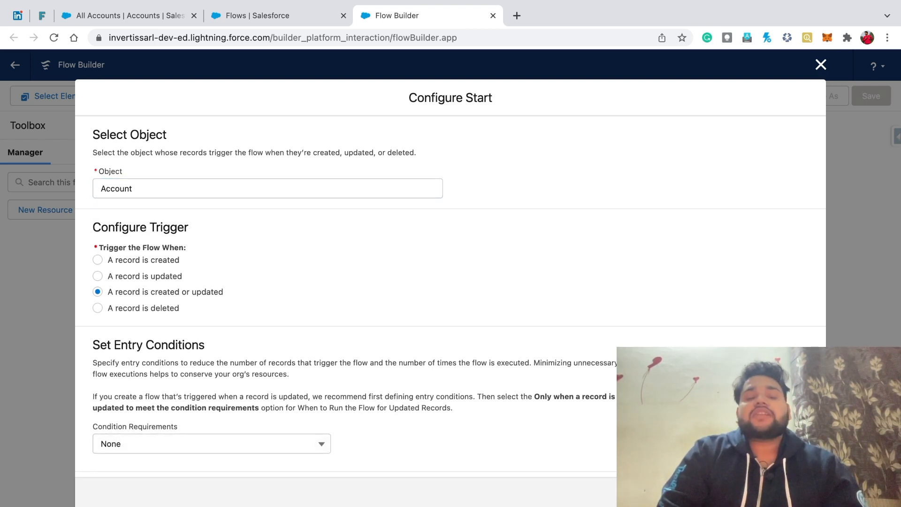
- Set the entry conditions to All Conditions Are Met (AND), with Account_Rating__c Is Changed equal to the global constant True
scroll(450, 300, "down", 3)
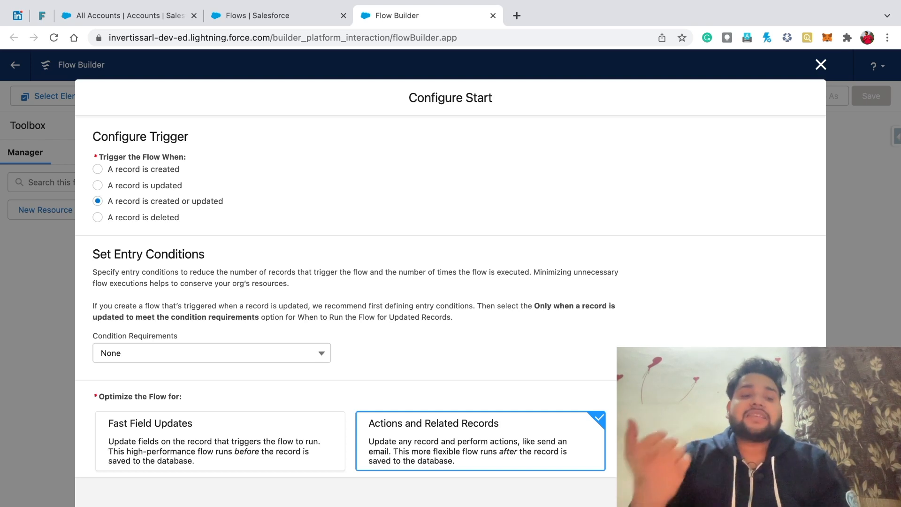
left_click(211, 353)
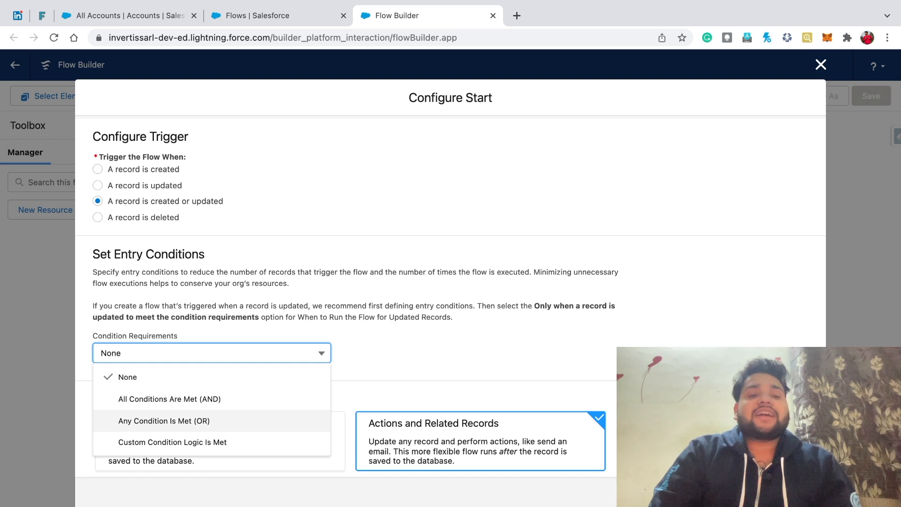
left_click(188, 399)
left_click(211, 396)
type("ACC")
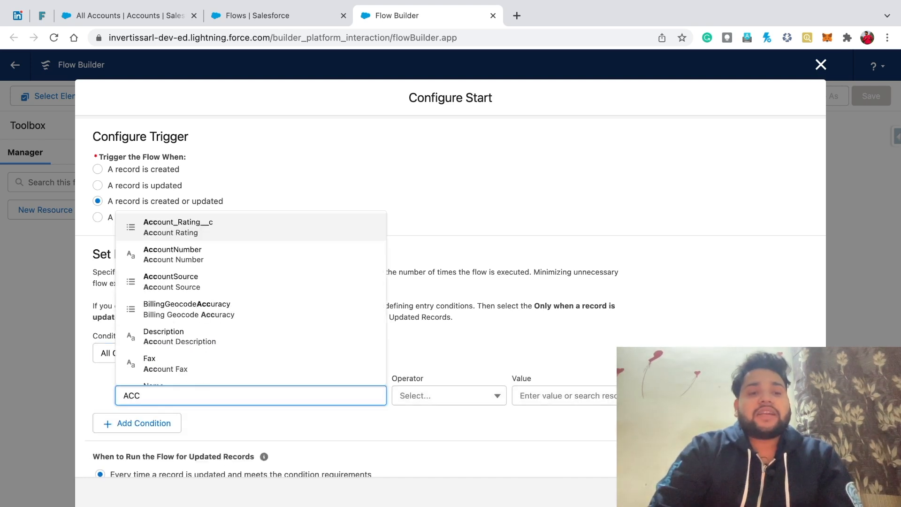
left_click(197, 229)
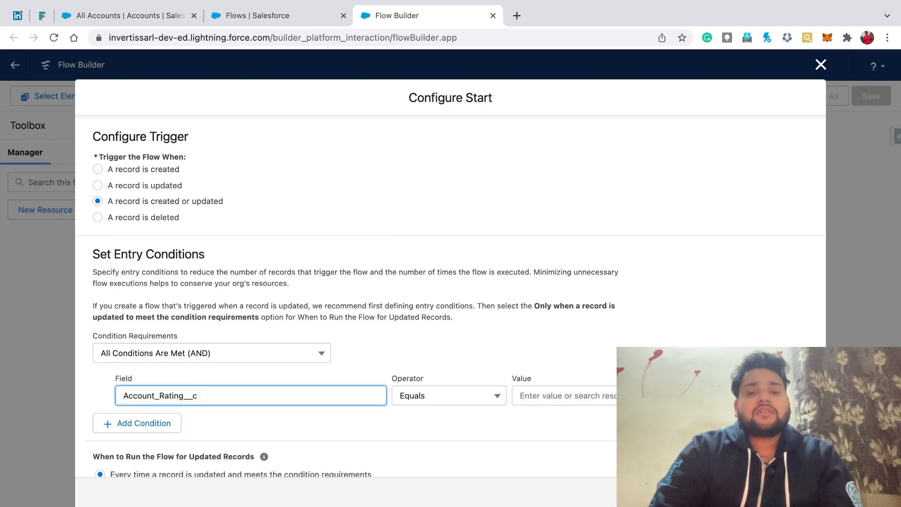
left_click(449, 395)
left_click(436, 369)
left_click(563, 395)
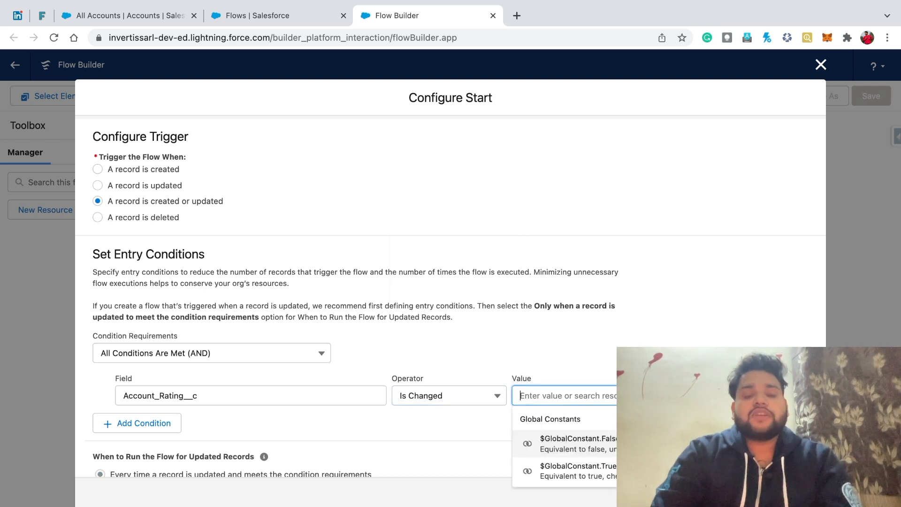
type("TRUE")
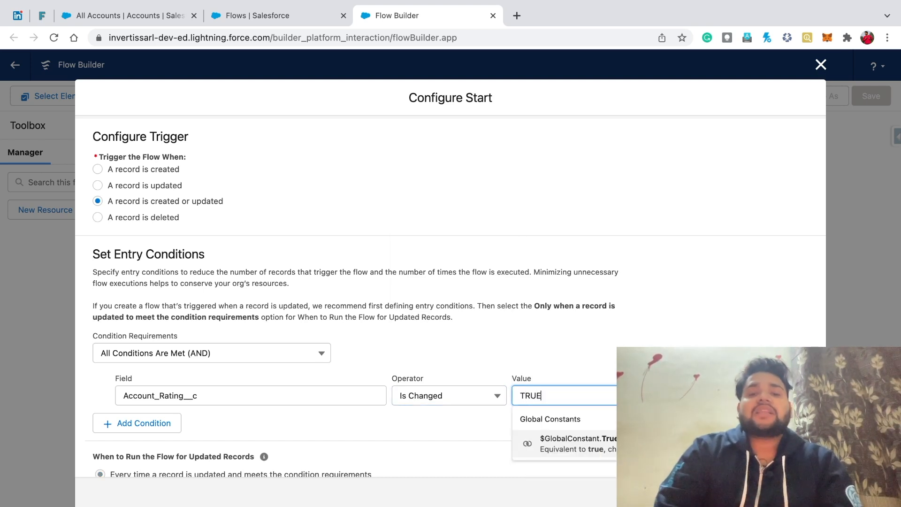
left_click(629, 443)
left_click(657, 450)
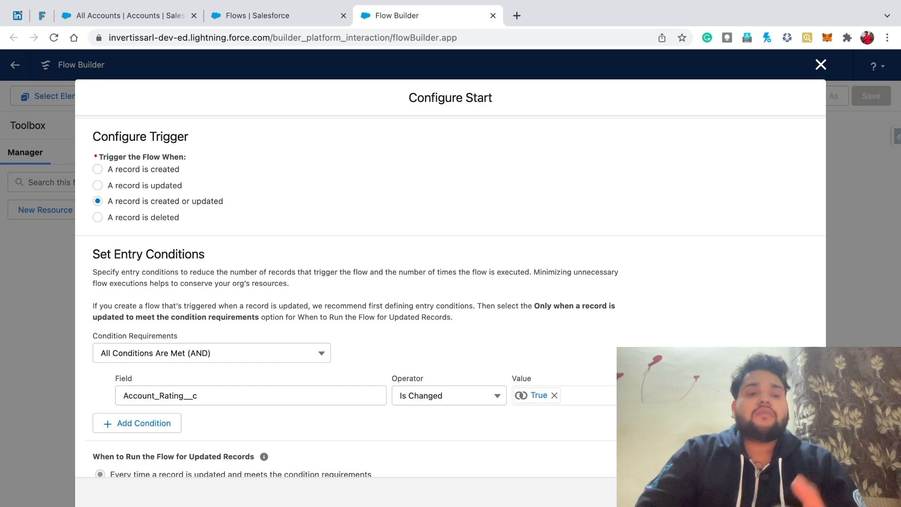
- Optimize the flow for Fast Field Updates and finish the start configuration
scroll(450, 291, "down", 5)
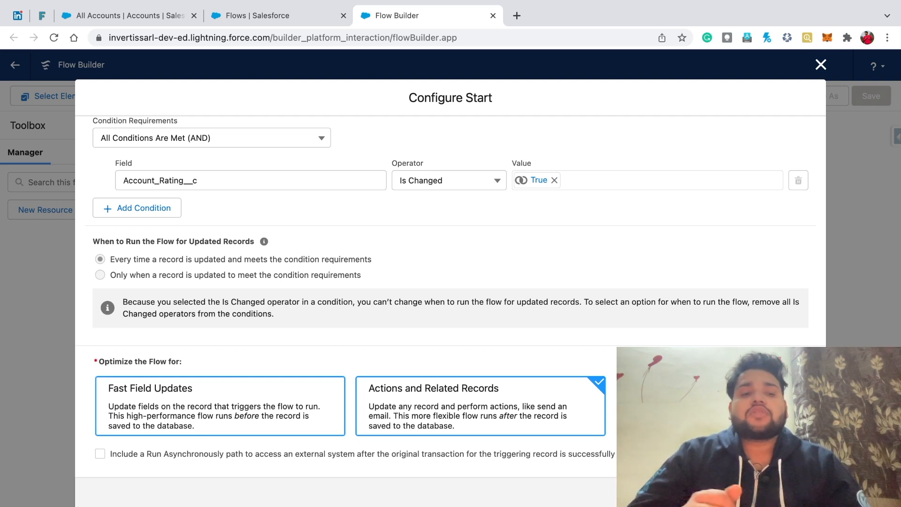
left_click(220, 406)
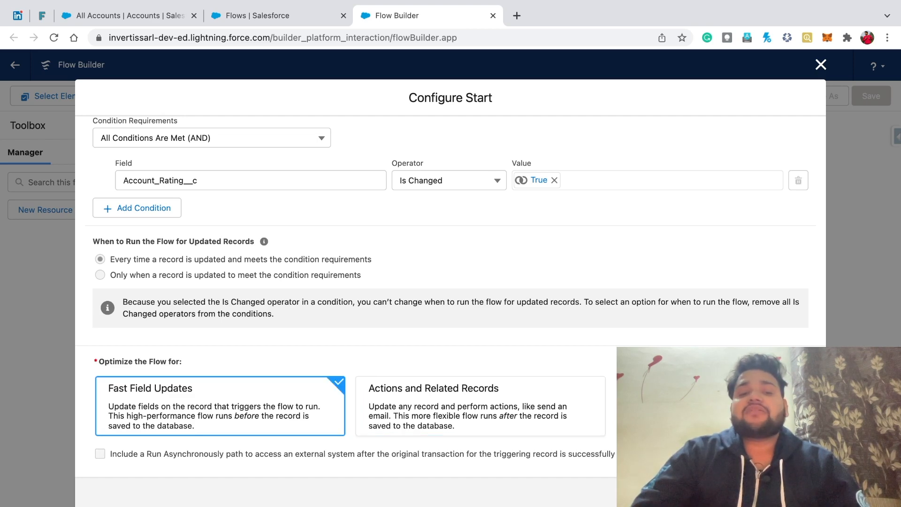
left_click(799, 492)
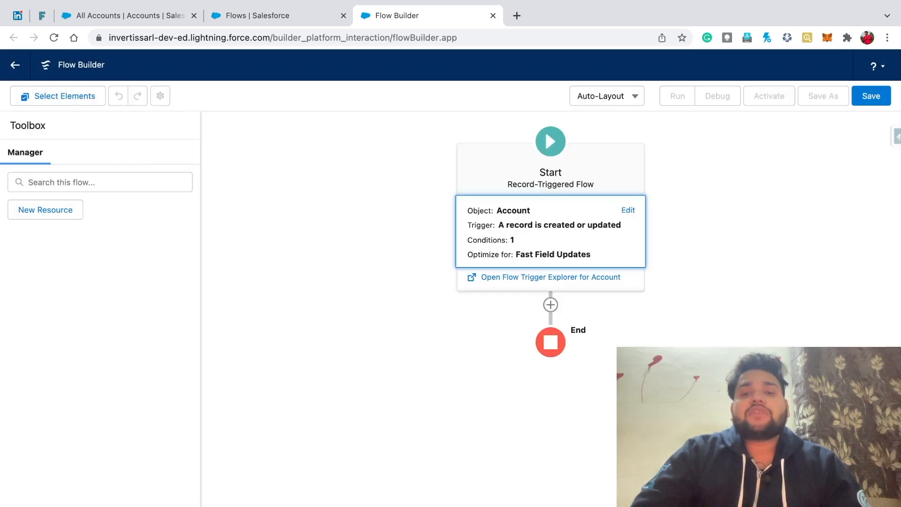
- Add a Decision element directly after the flow's Start element
left_click_drag(685, 281, 494, 281)
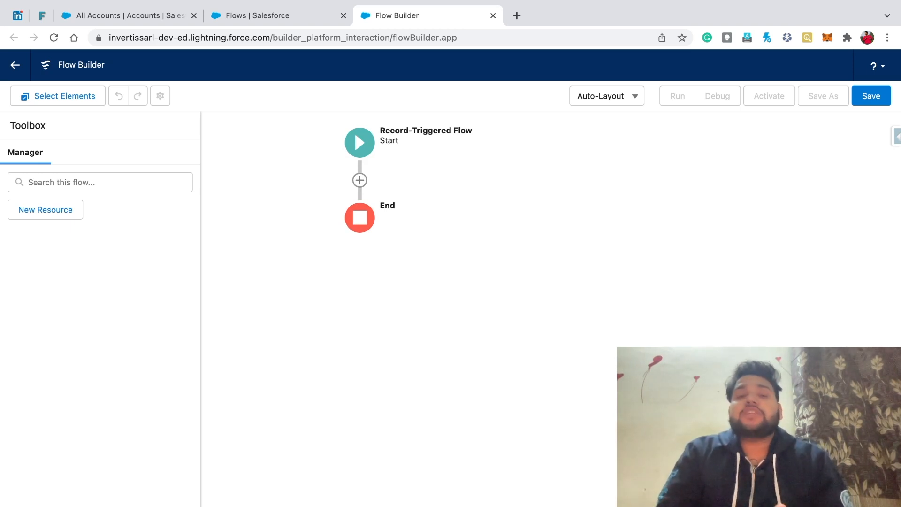
left_click(360, 180)
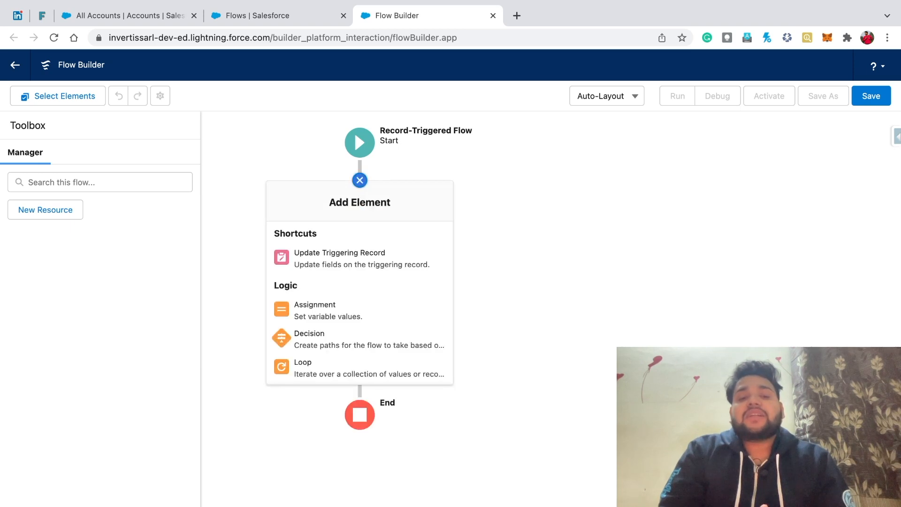
scroll(357, 324, "down", 1)
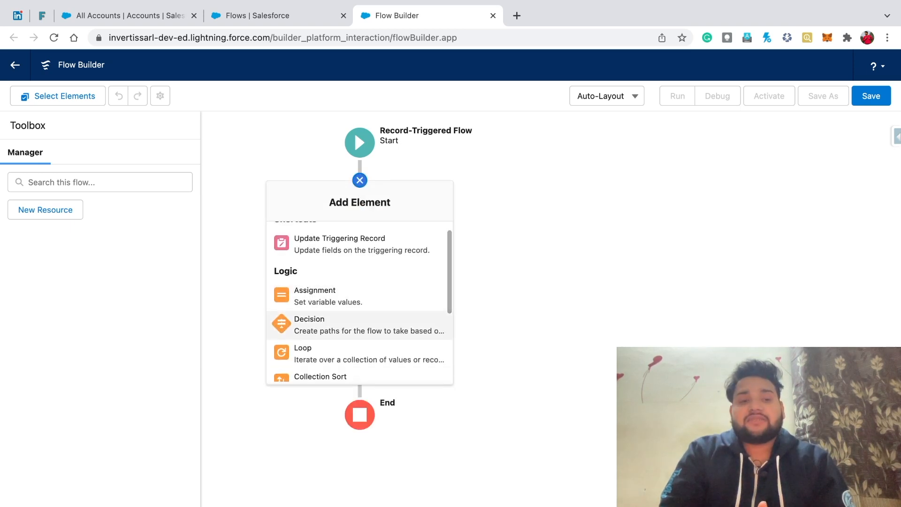
left_click(328, 323)
- Label the new decision "Check for Rating"
type("C")
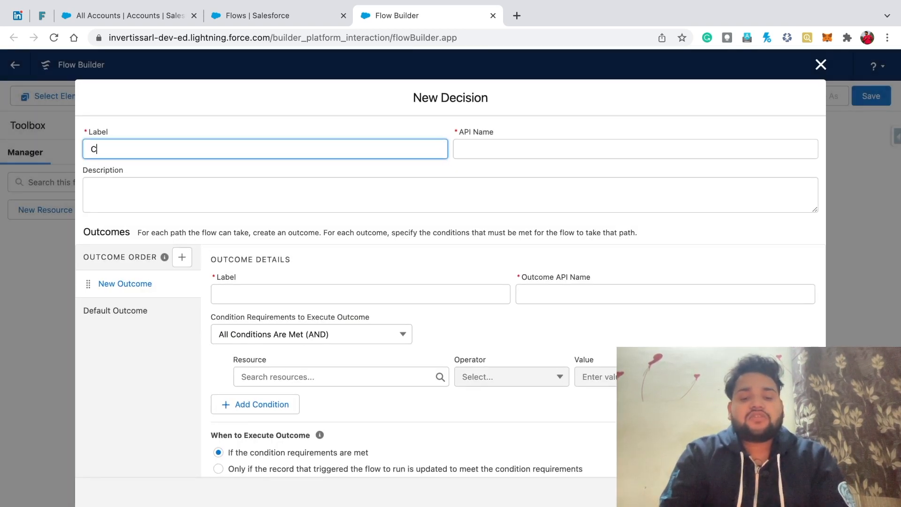
type("heck for ")
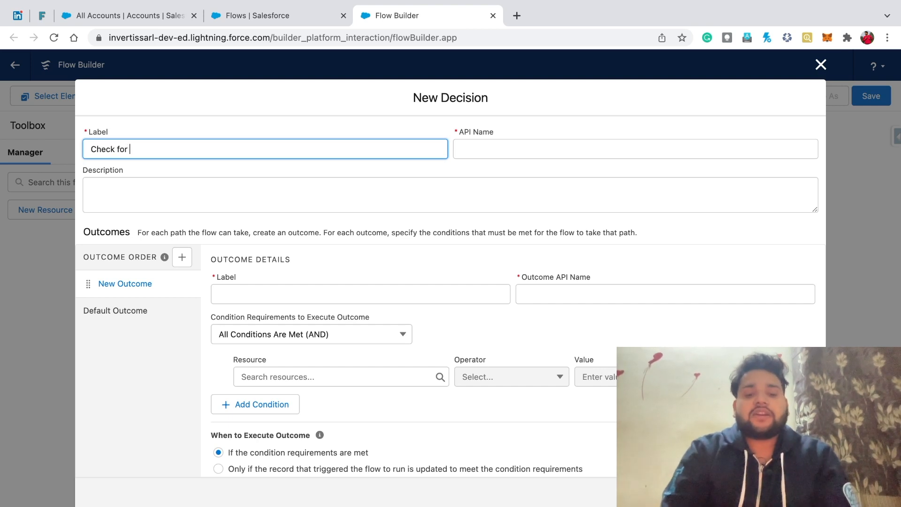
type("RAATING")
key("BackSpace")
key("BackSpace")
key("BackSpace")
key("BackSpace")
key("BackSpace")
key("BackSpace")
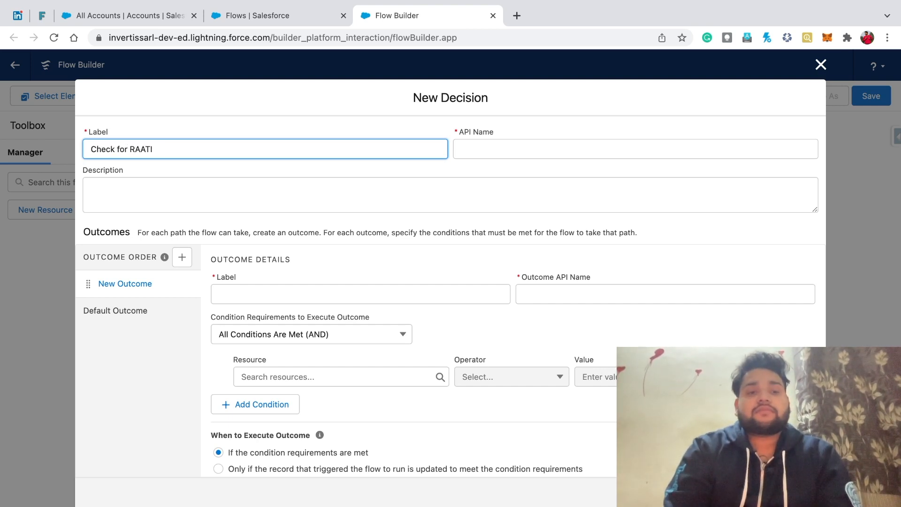
type("ating")
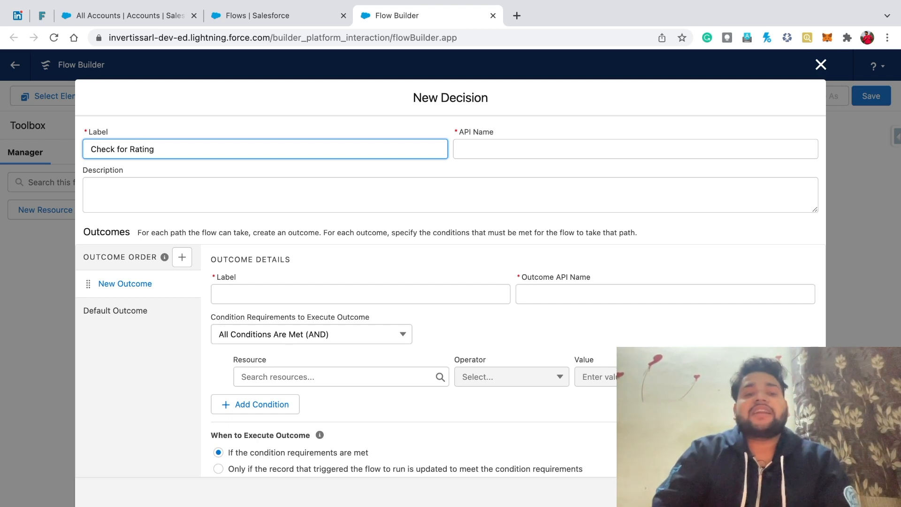
- Label the decision's first outcome "Rating less than 3"
left_click(360, 294)
type("R")
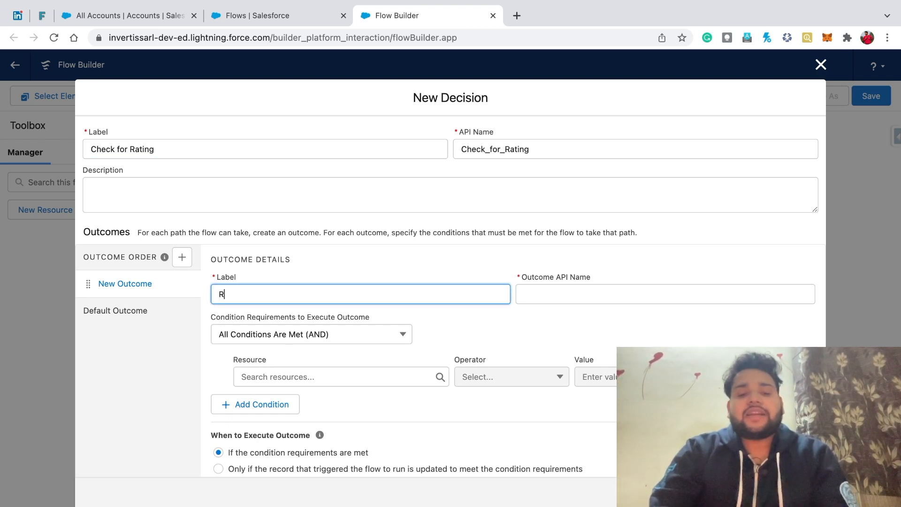
type("ating lea")
type("s tha")
key("BackSpace")
key("BackSpace")
key("BackSpace")
type("than 3")
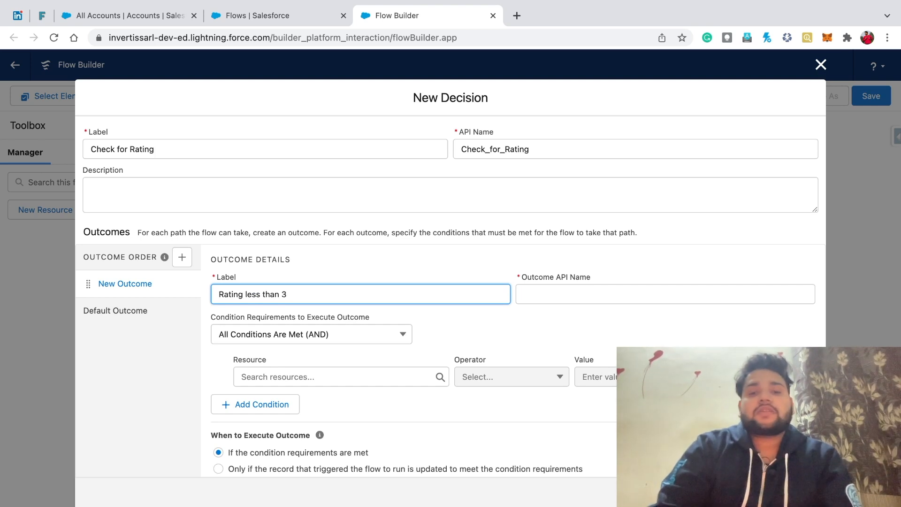
key("Tab")
key("Tab")
key("Tab")
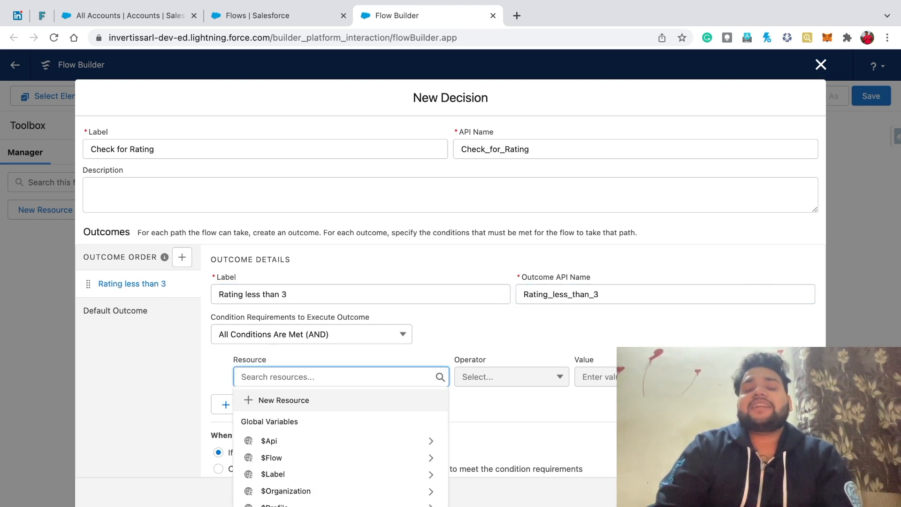
- Set the outcome's condition requirements to Any Condition Is Met (OR), with $Record > Account Rating Equals 1 as the first condition
left_click(312, 334)
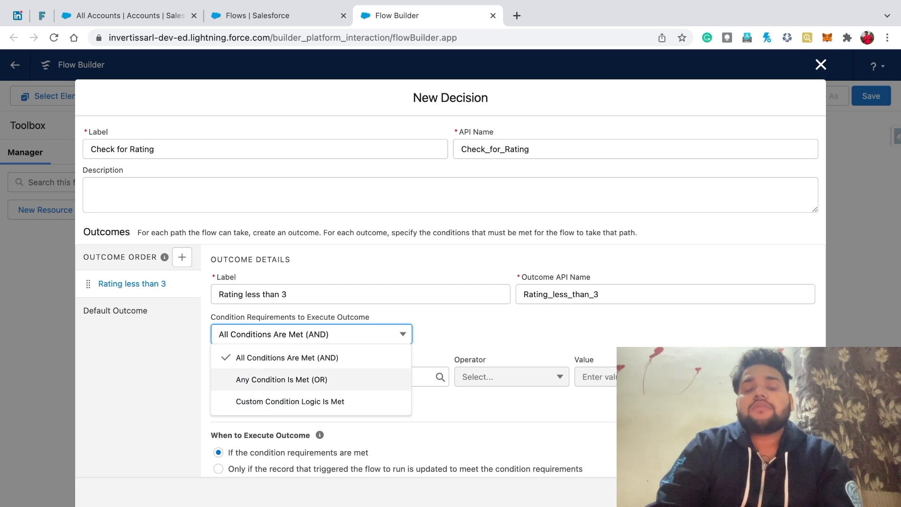
left_click(282, 378)
left_click(329, 377)
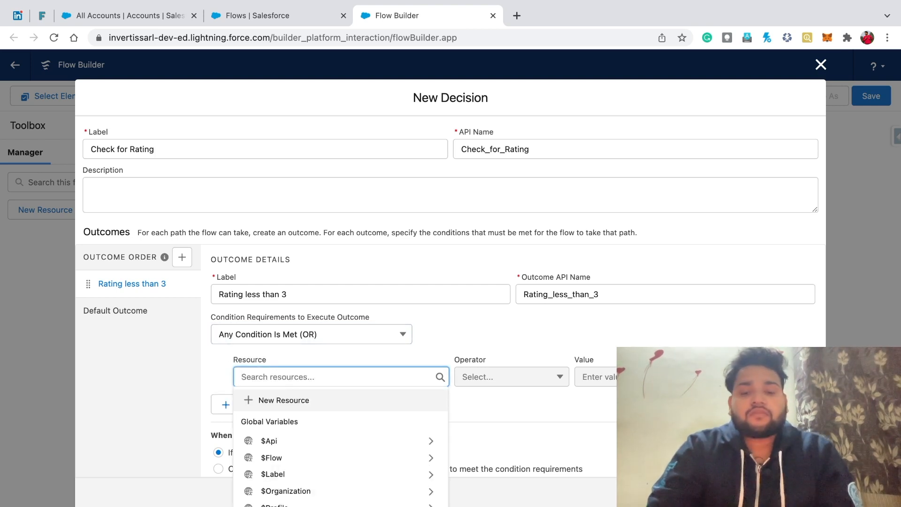
type("acc")
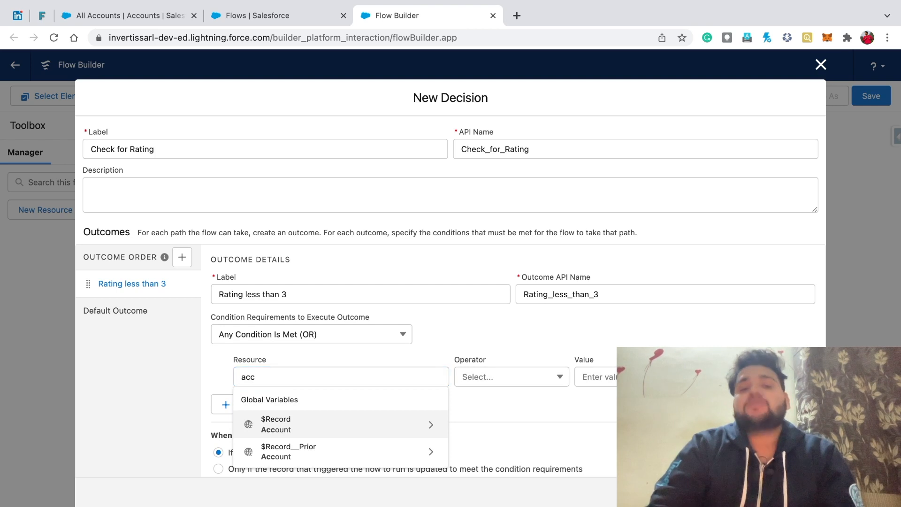
left_click(338, 424)
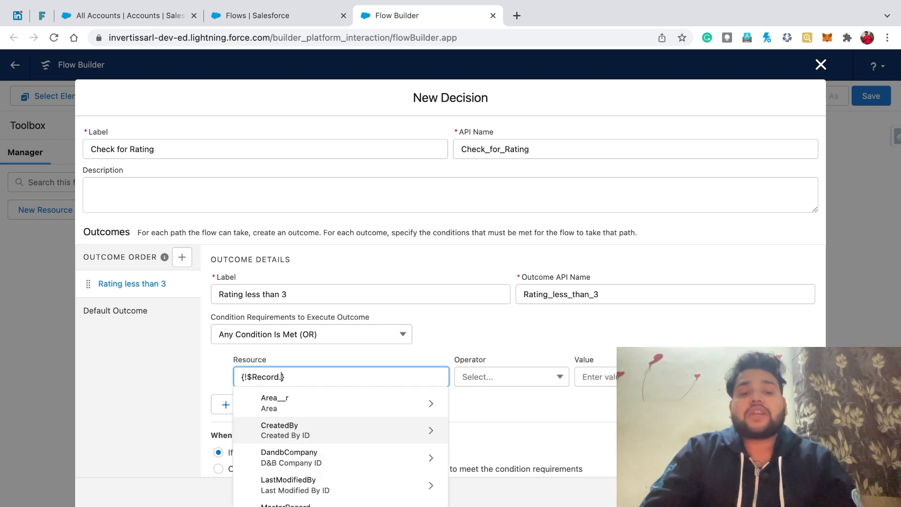
type("acc")
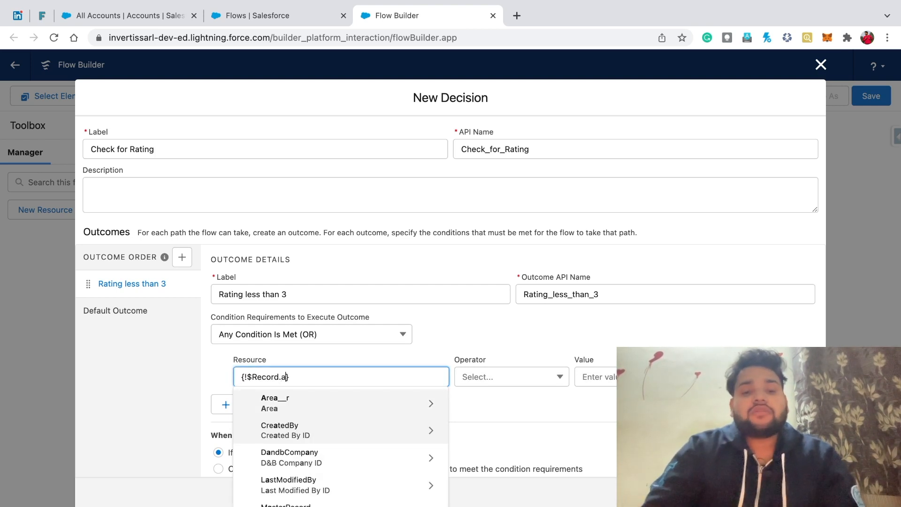
left_click(300, 430)
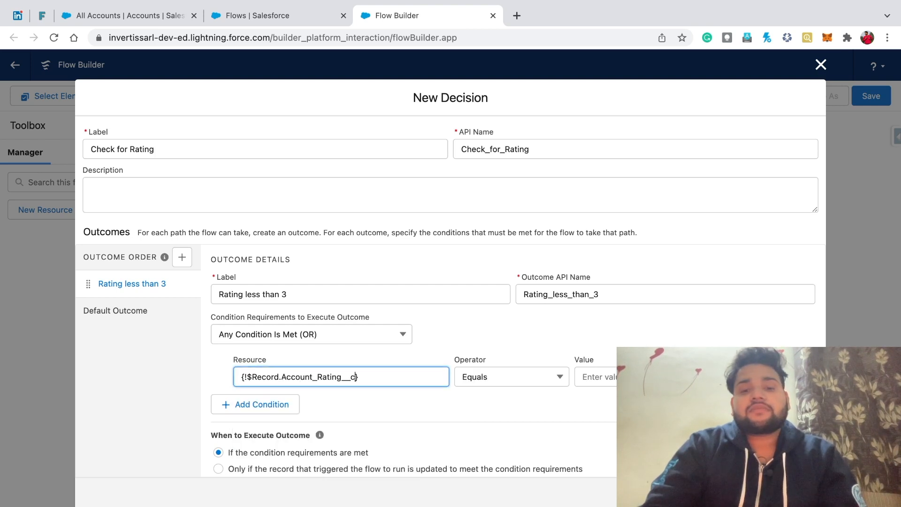
left_click(647, 377)
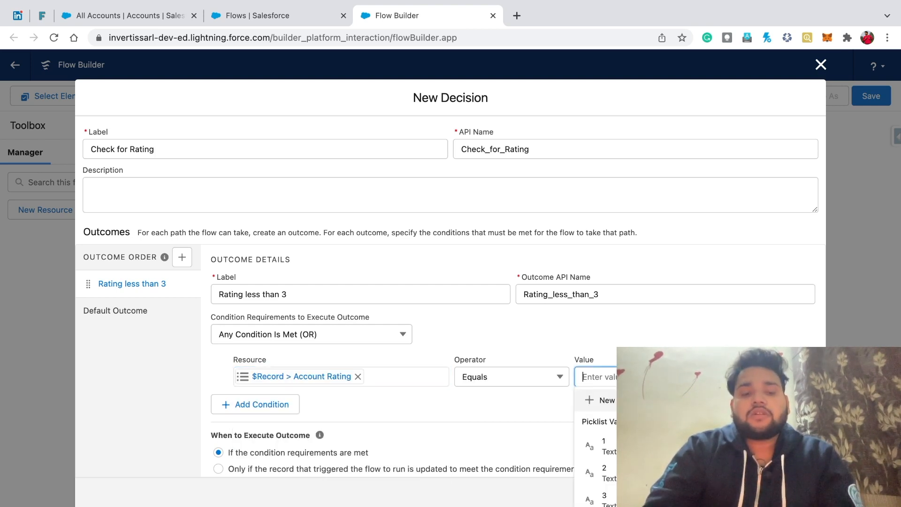
type("1")
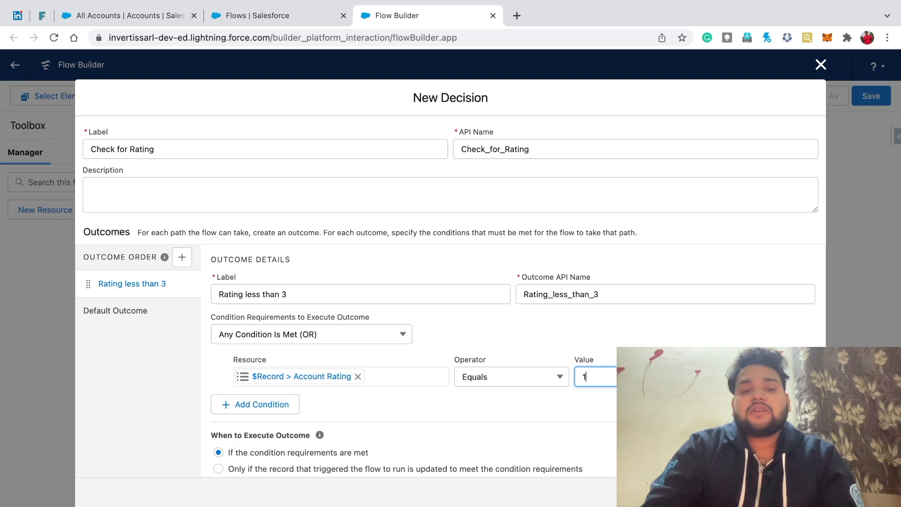
- Add a second OR condition to the outcome with $Record > Account Rating Equals 2
left_click(254, 404)
left_click(301, 417)
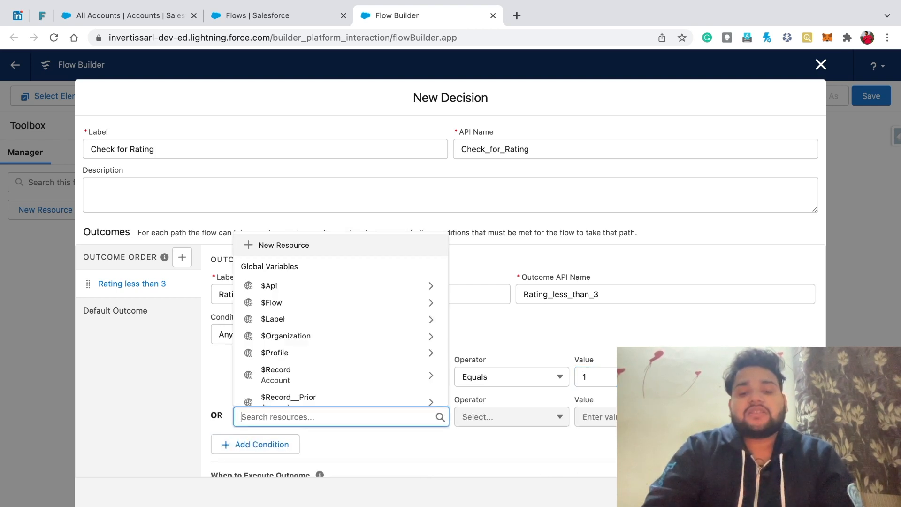
type("record")
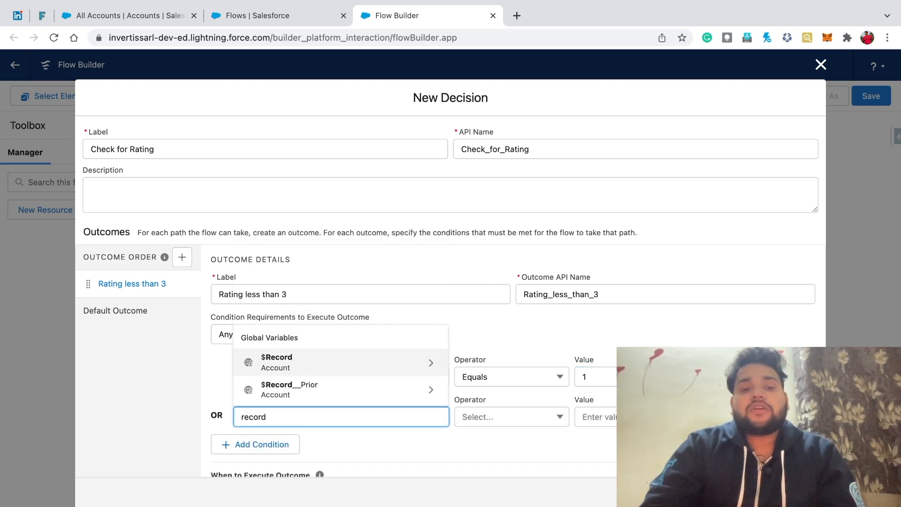
left_click(301, 362)
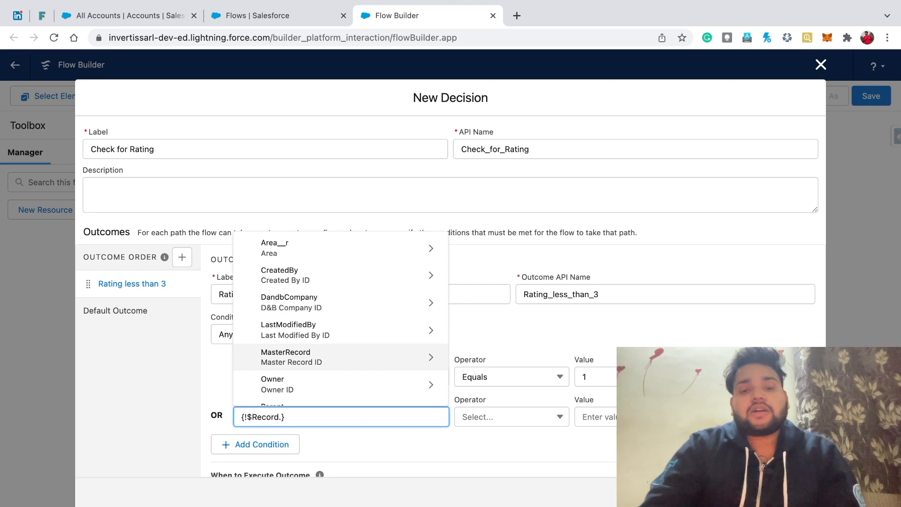
type("acc")
left_click(300, 275)
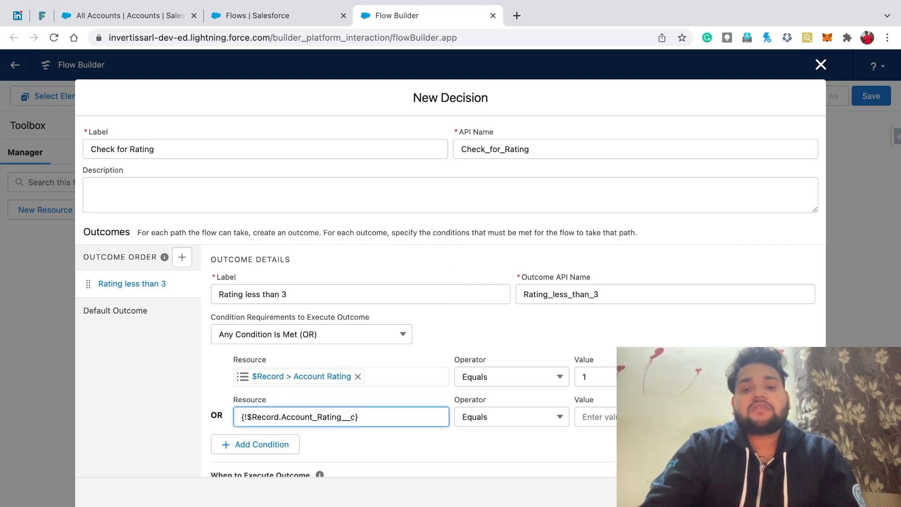
left_click(512, 416)
left_click(598, 416)
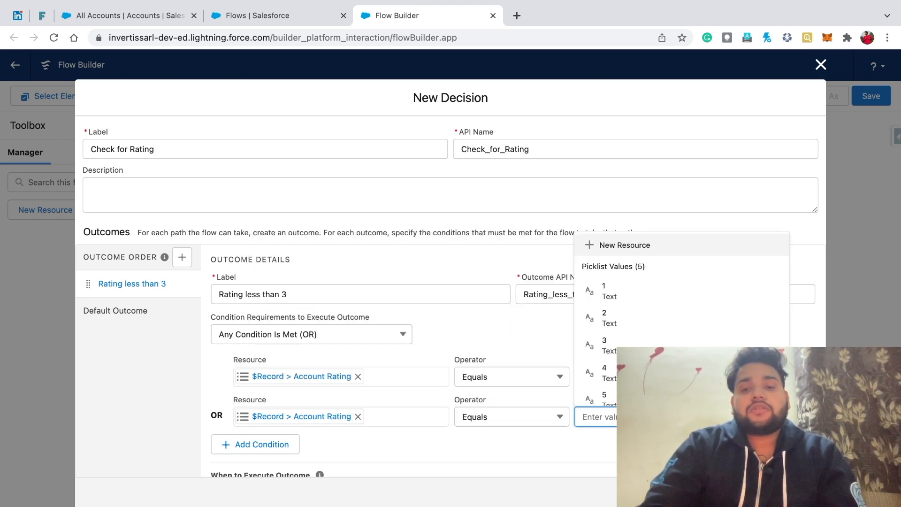
left_click(611, 318)
left_click(554, 334)
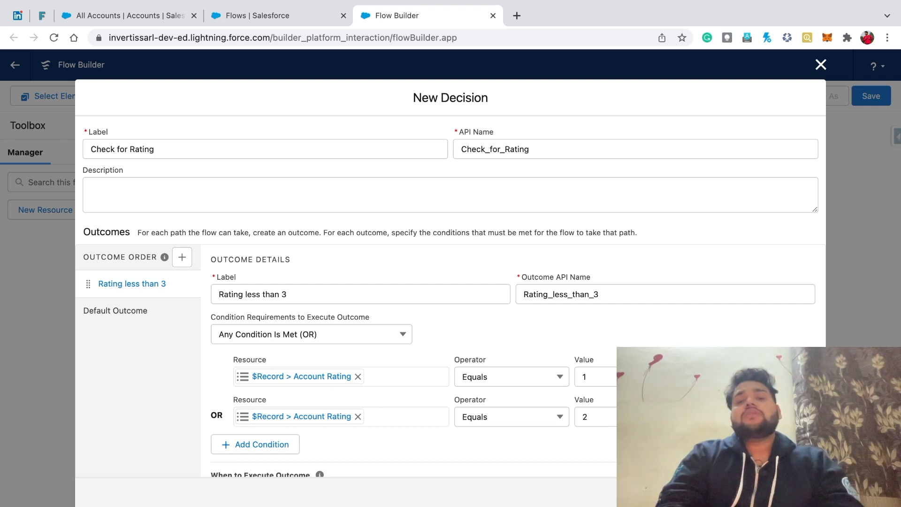
- Add a second outcome to the decision and label it "Rating is less than 5 and greator 2"
scroll(450, 298, "down", 2)
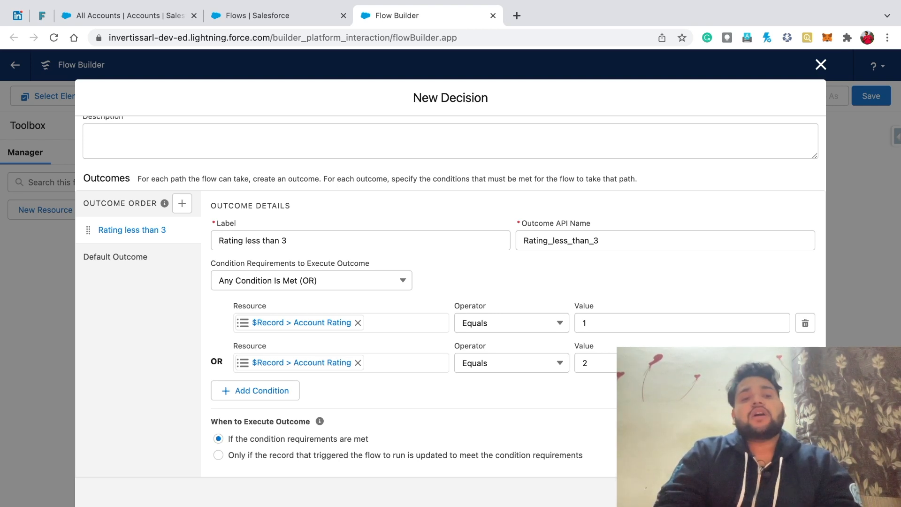
left_click(182, 203)
type("Ra")
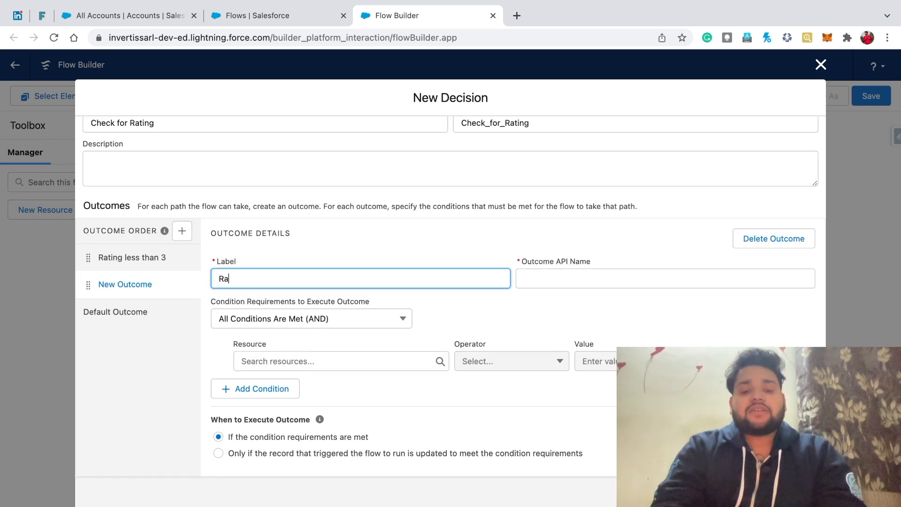
type("ting is less th")
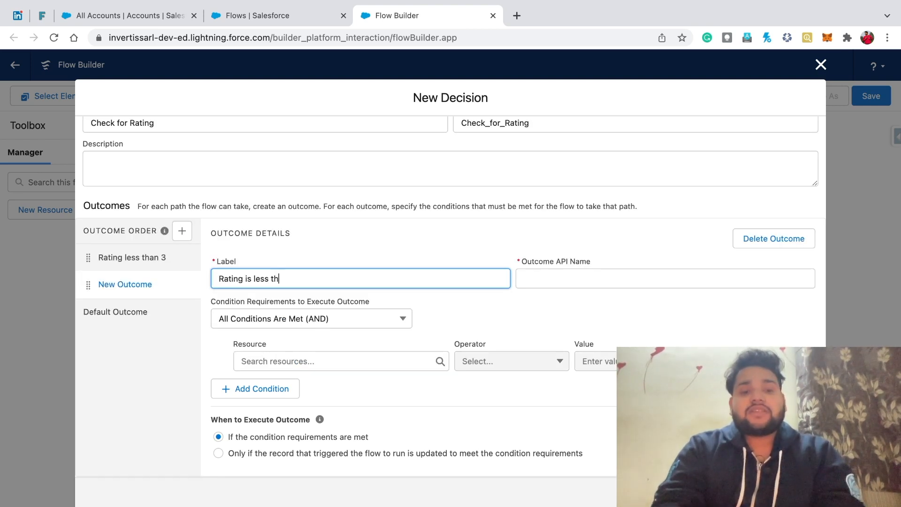
type("an 5 o")
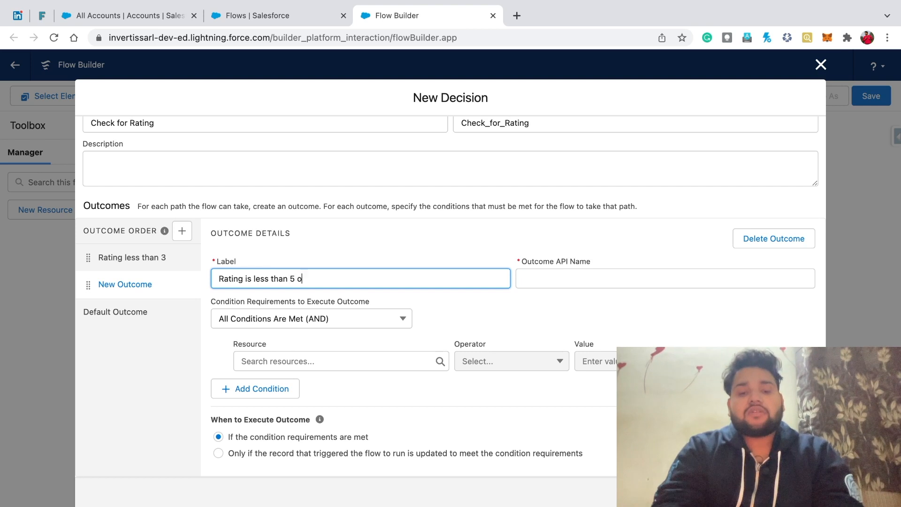
type("r an")
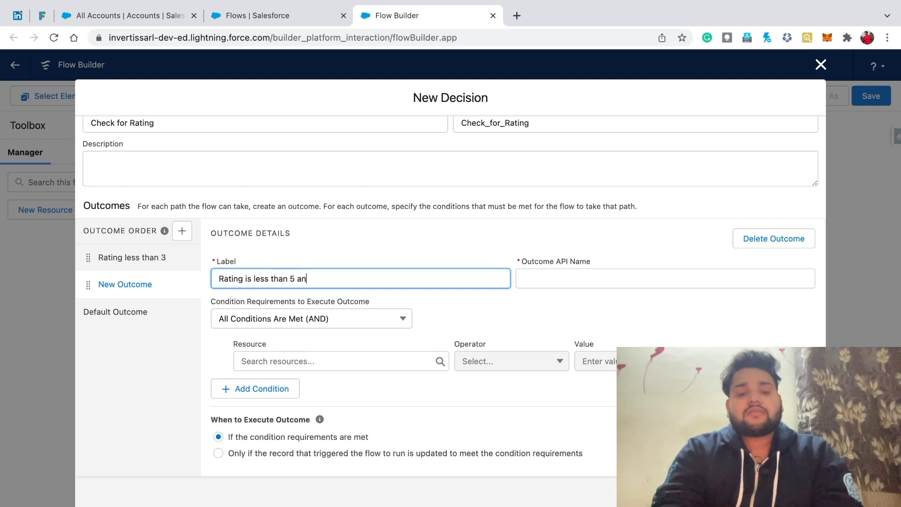
type("d greator 2")
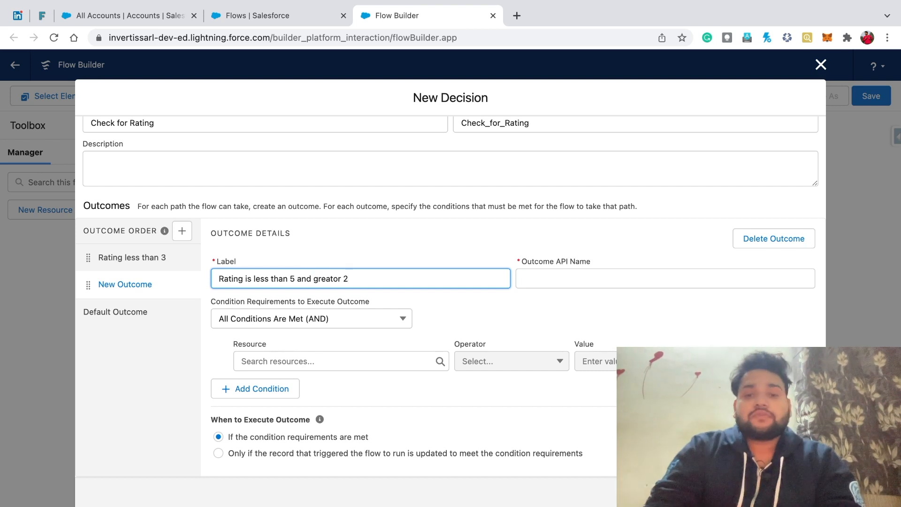
key("Tab")
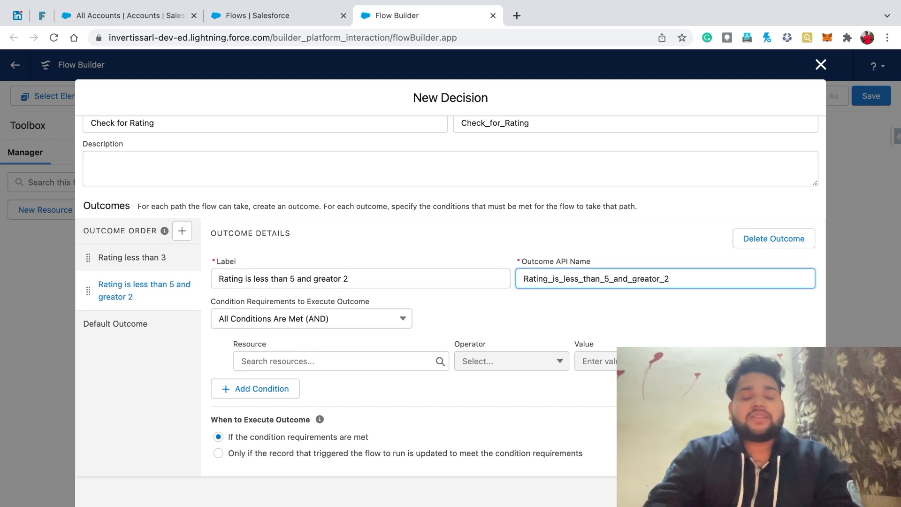
- Set the second outcome's first condition to $Record > Account Rating Equals 3
key("Tab")
key("Tab")
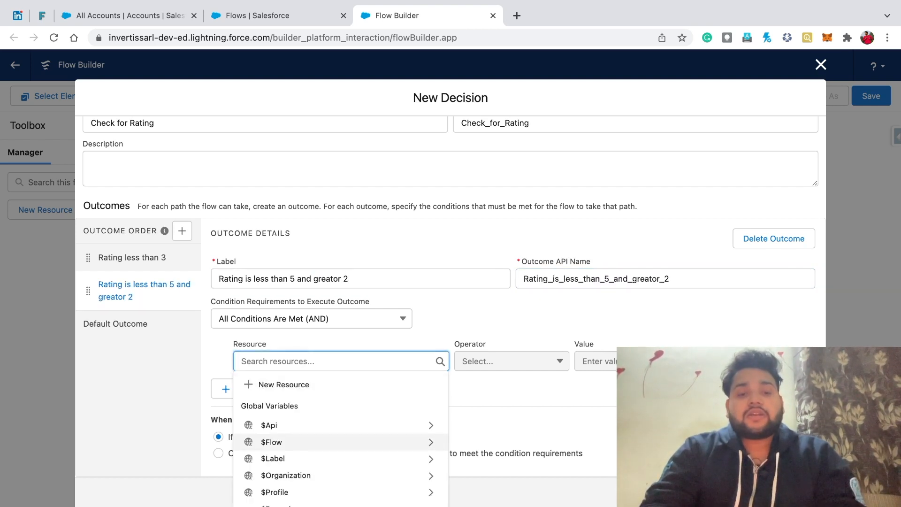
type("rec")
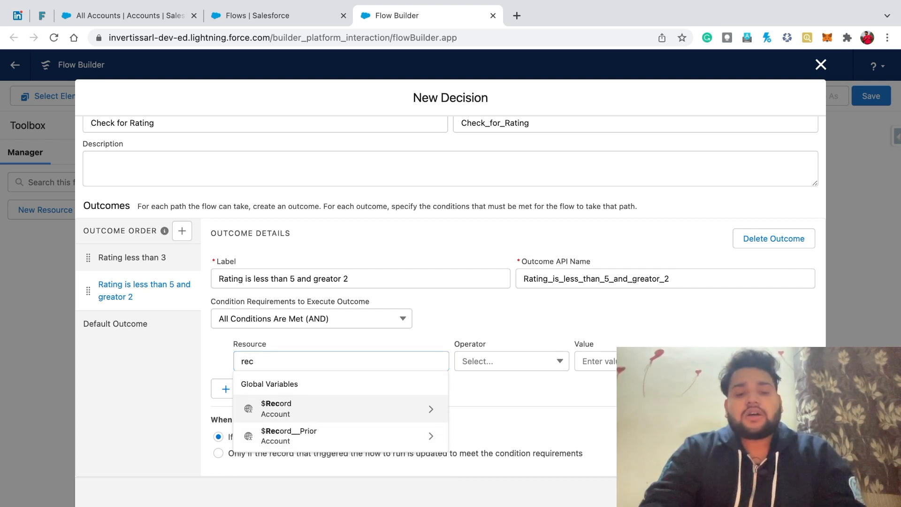
key("Return")
type("acc")
key("Down")
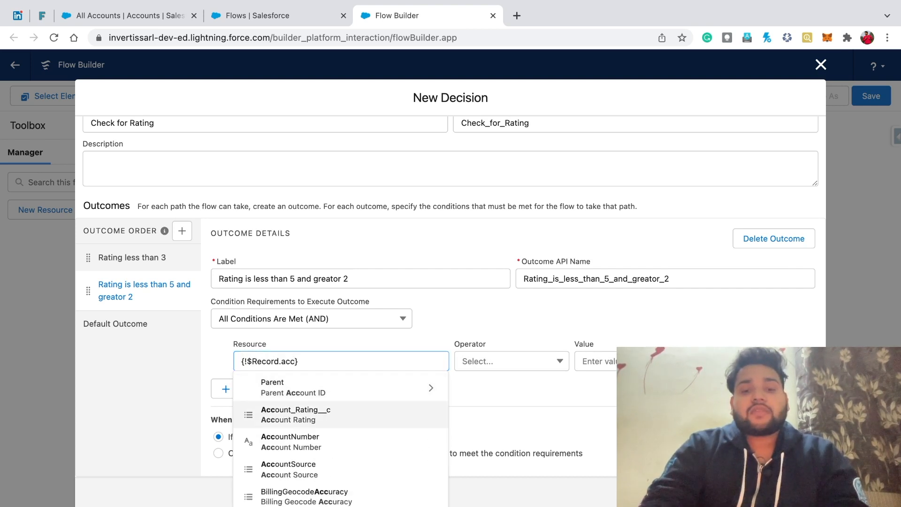
key("Return")
key("Tab")
key("Tab")
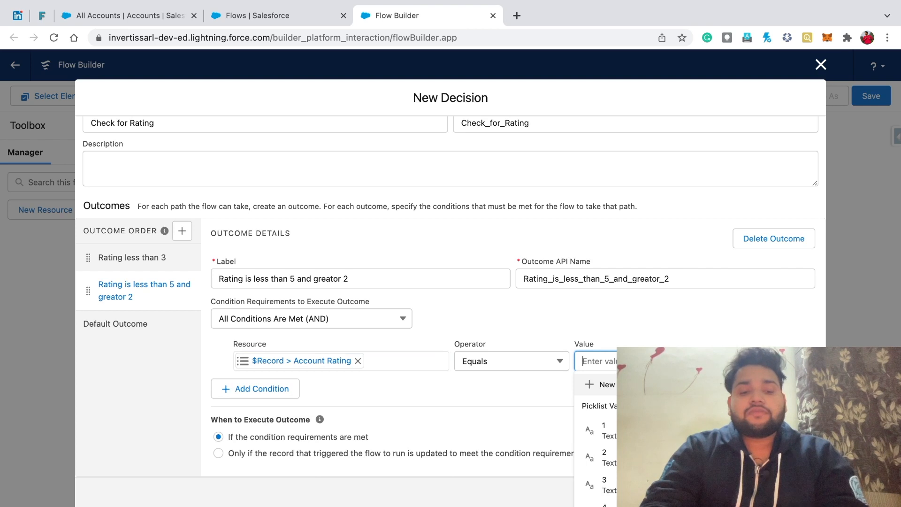
type("3")
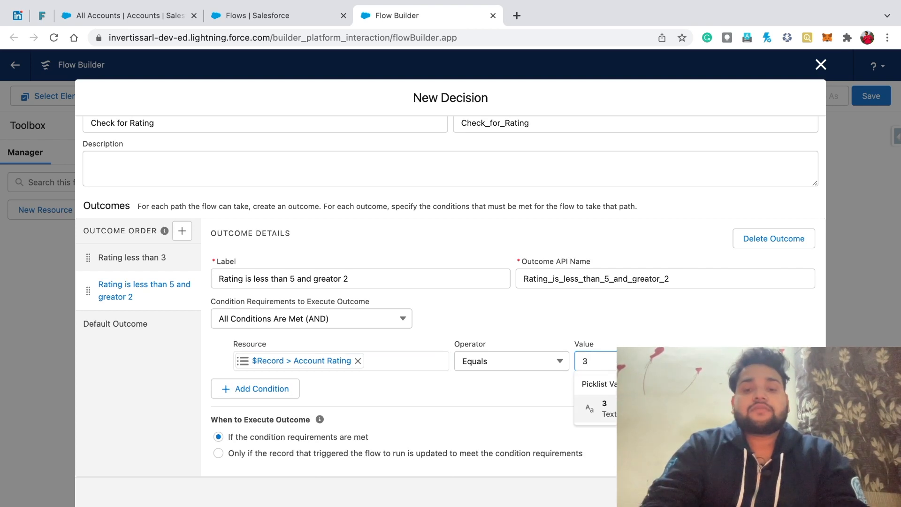
key("Return")
- Add another condition to the second outcome with $Record > Account Rating Equals 4
left_click(256, 389)
left_click(300, 401)
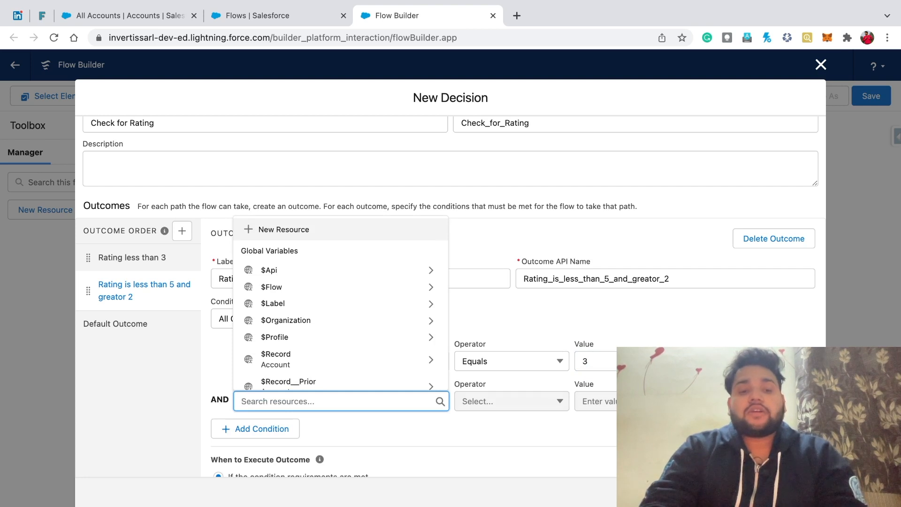
type("record")
key("Return")
type("acc")
key("Down")
key("Down")
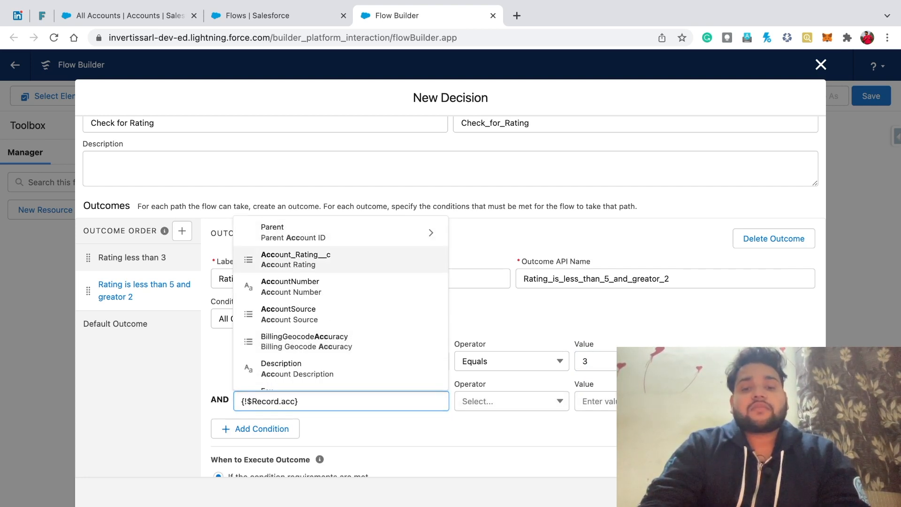
key("Return")
left_click(596, 401)
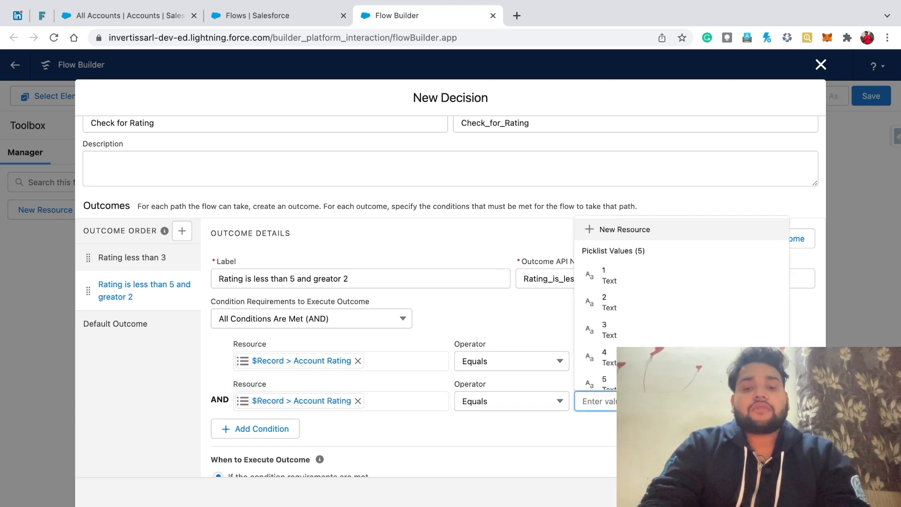
type("4")
key("Return")
- Set the second outcome's condition requirements to Any Condition Is Met (OR)
left_click(312, 318)
left_click(301, 364)
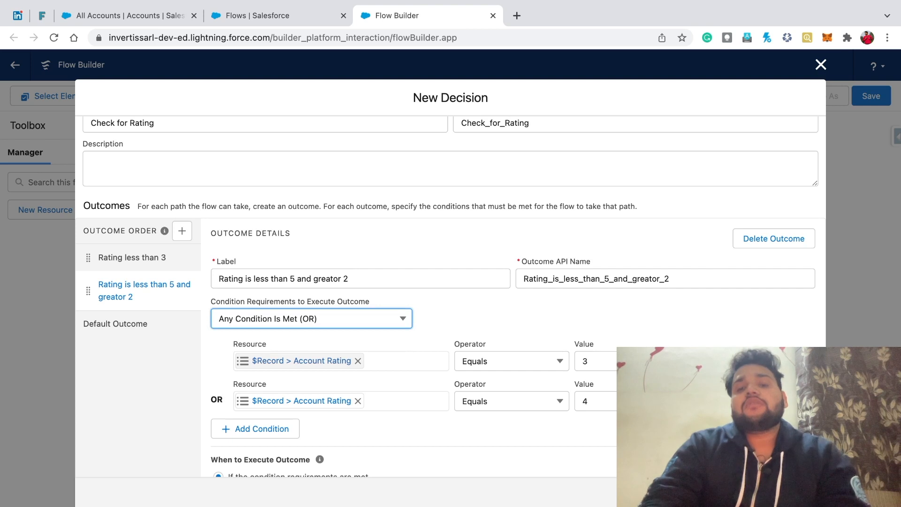
left_click(506, 320)
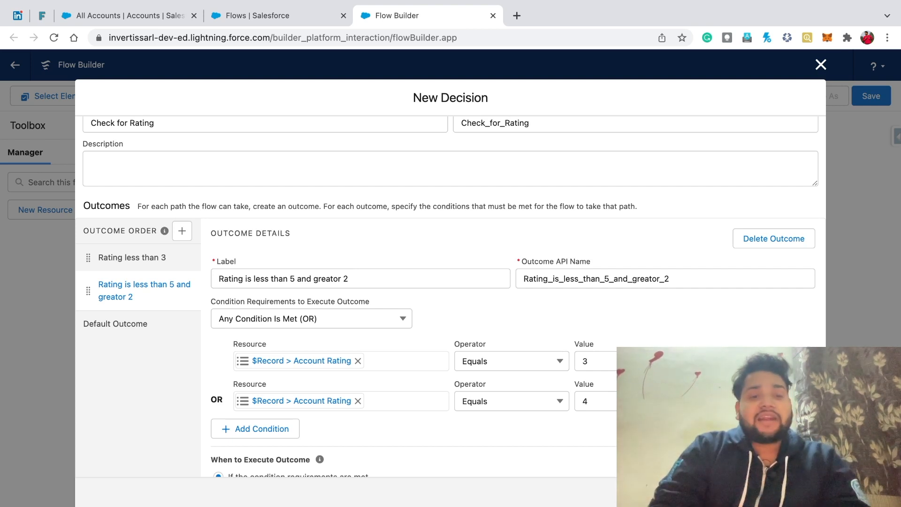
left_click(182, 231)
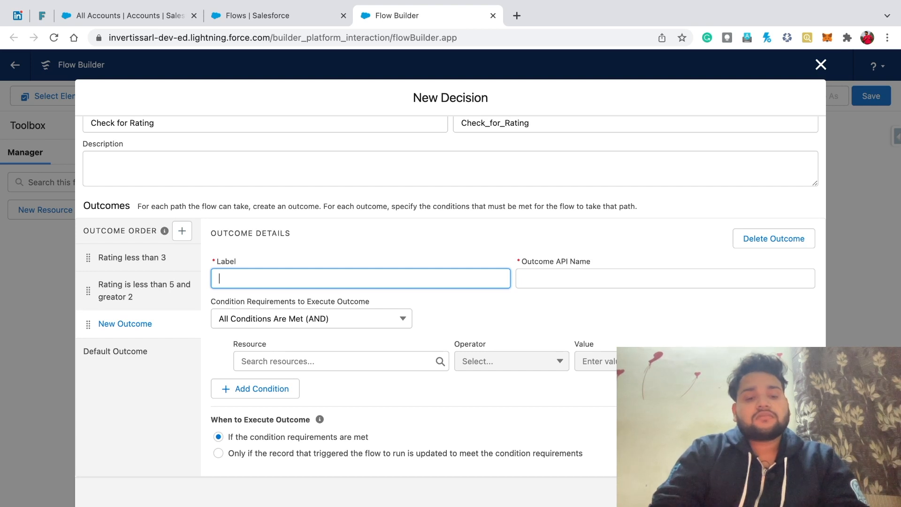
type("Record")
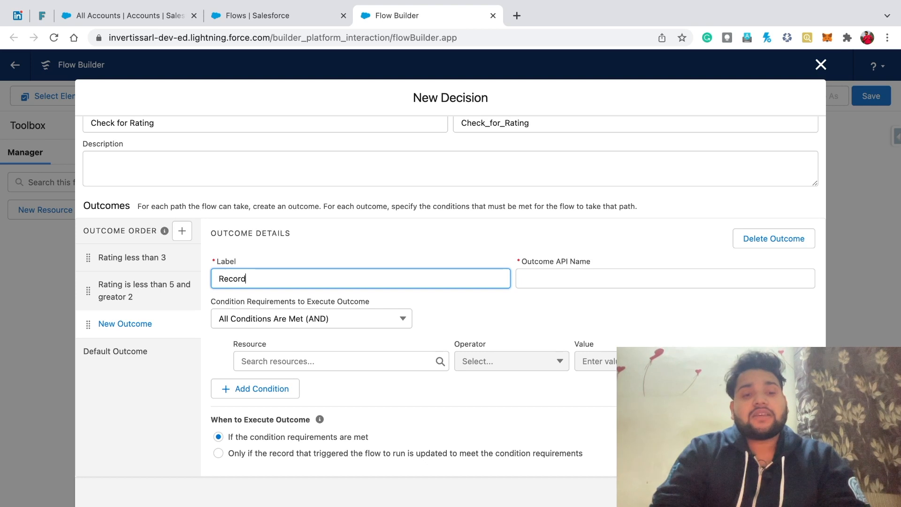
key("BackSpace")
key("BackSpace")
key("BackSpace")
key("BackSpace")
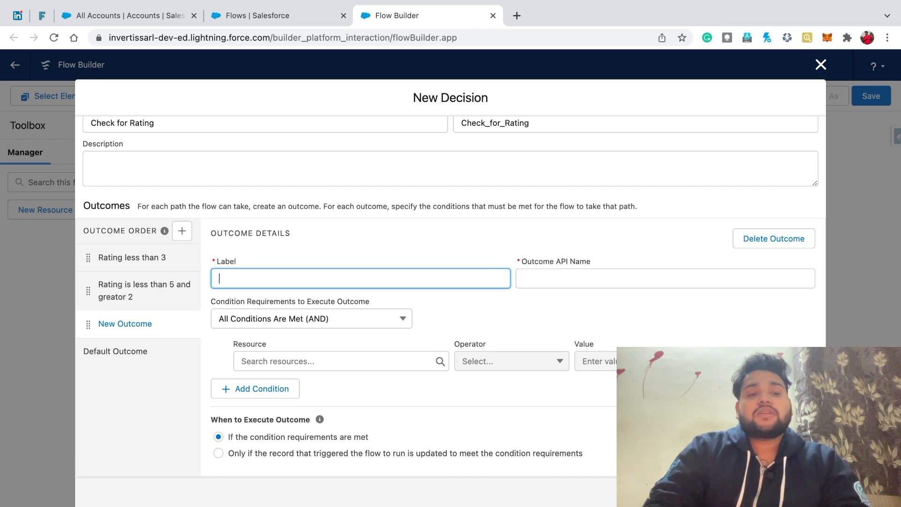
key("Tab")
left_click(773, 239)
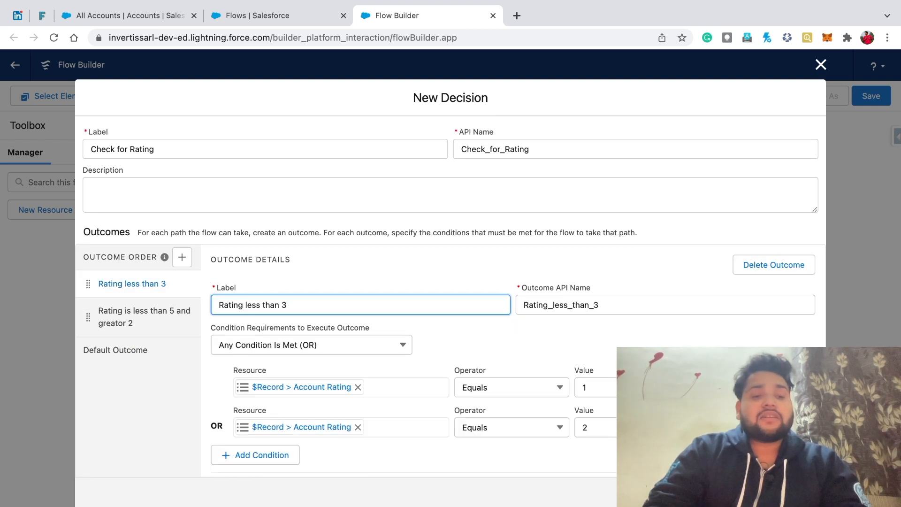
- Relabel the default outcome "Rating = 5" and finish the Check for Rating decision
left_click(114, 352)
left_click_drag(305, 296, 178, 289)
key("BackSpace")
type("R")
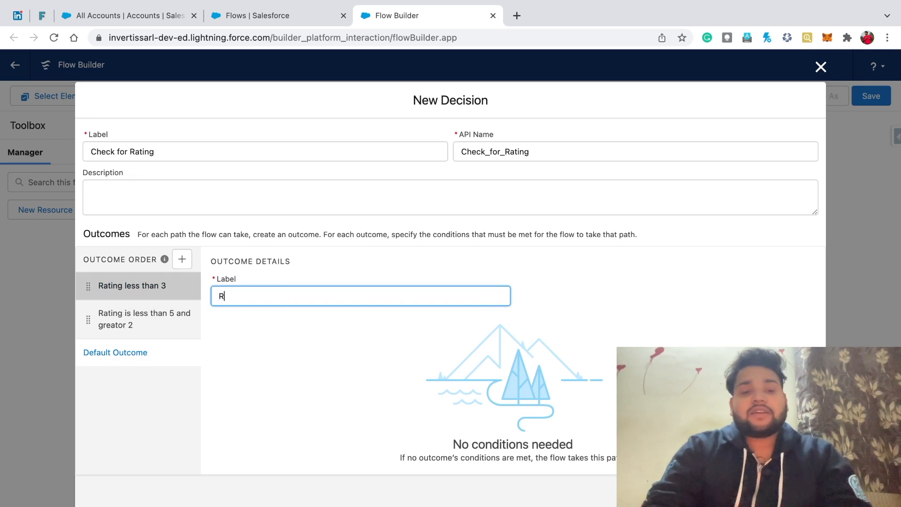
type("at")
key("BackSpace")
type("ating ")
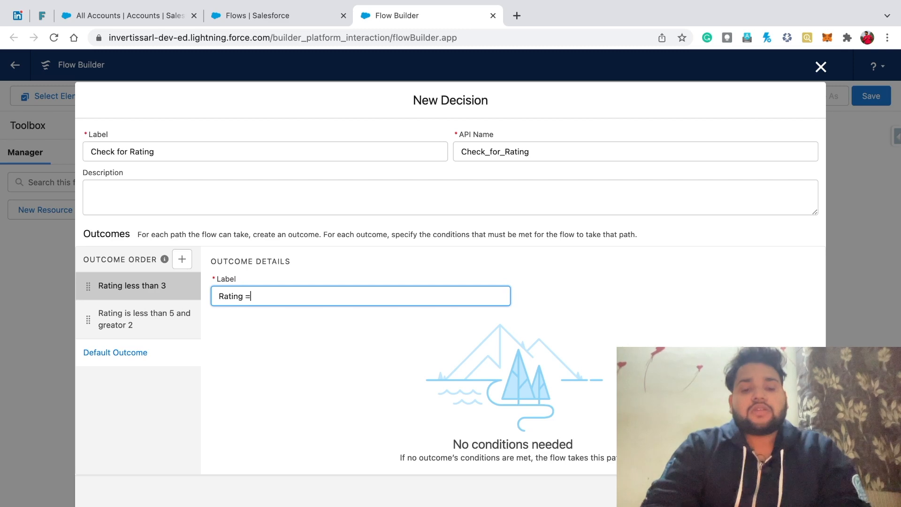
type("= 5")
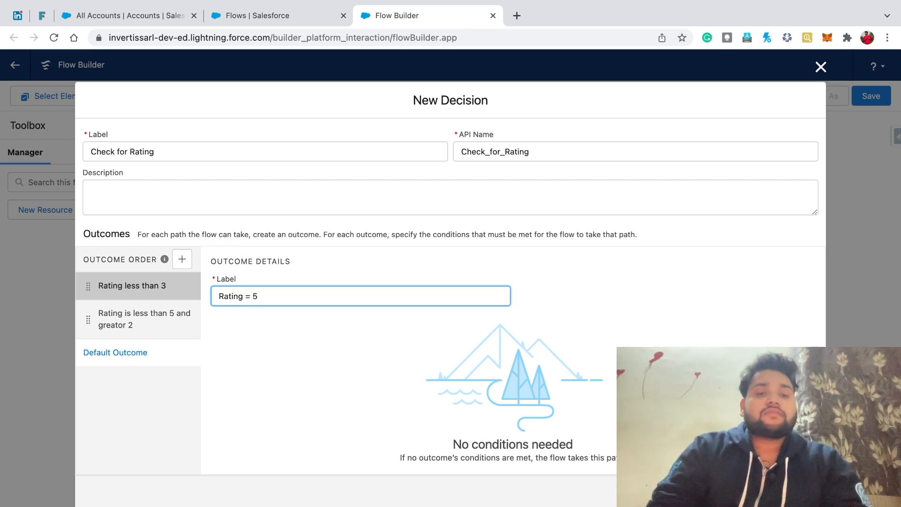
key("Tab")
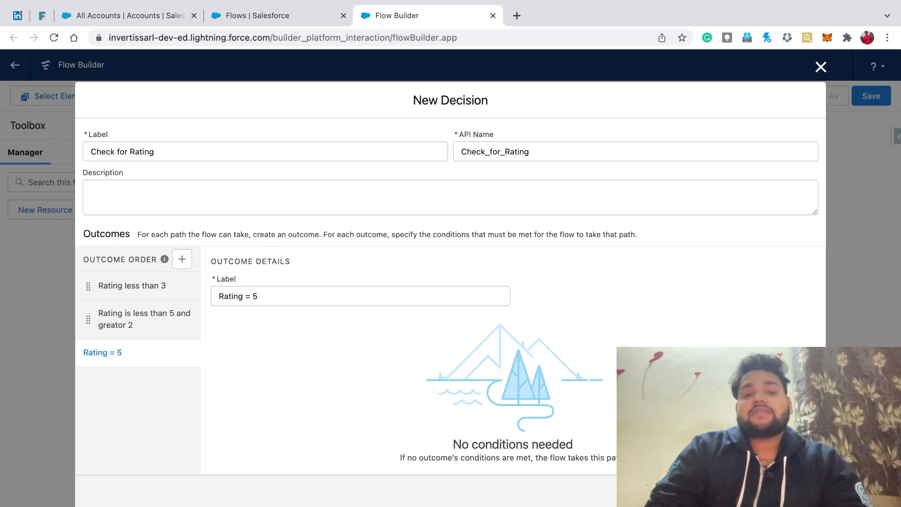
left_click(801, 490)
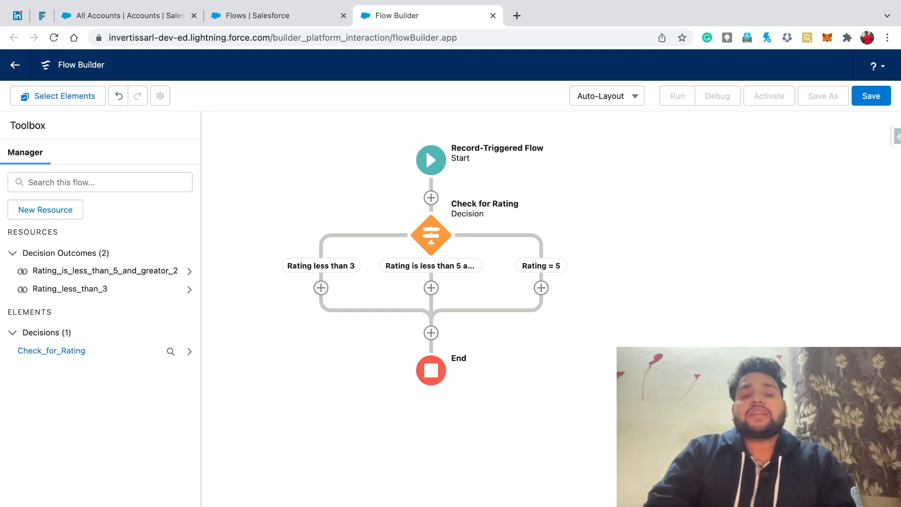
- Add an Assignment element on the Rating less than 3 path and label it "Update Account"
left_click(321, 288)
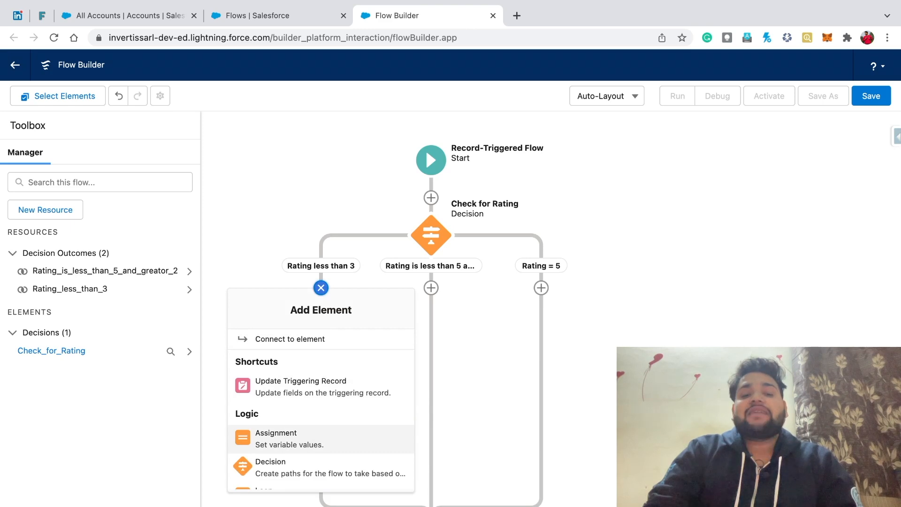
left_click(281, 438)
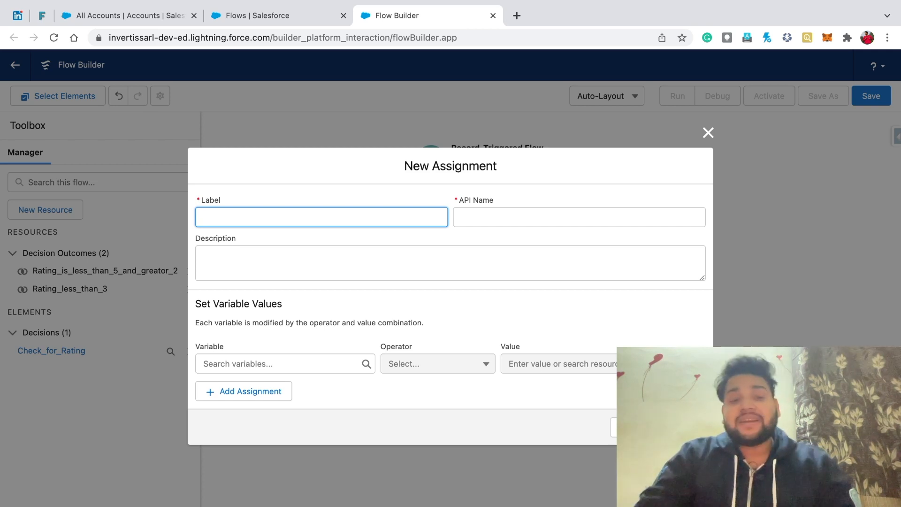
type("U")
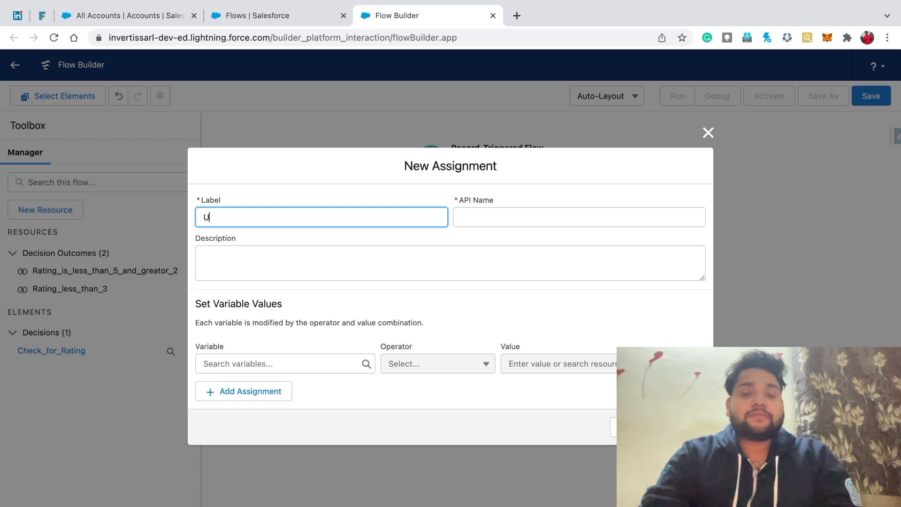
type("pdate Acc")
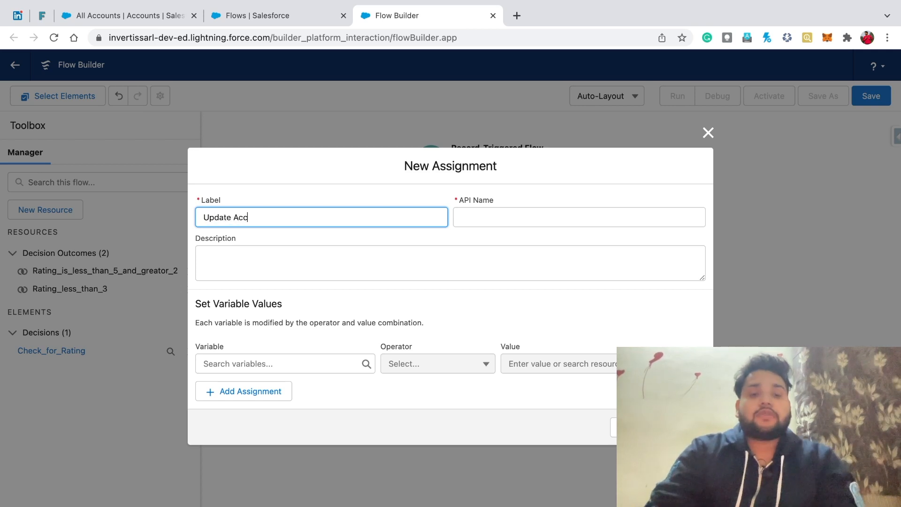
type("ount")
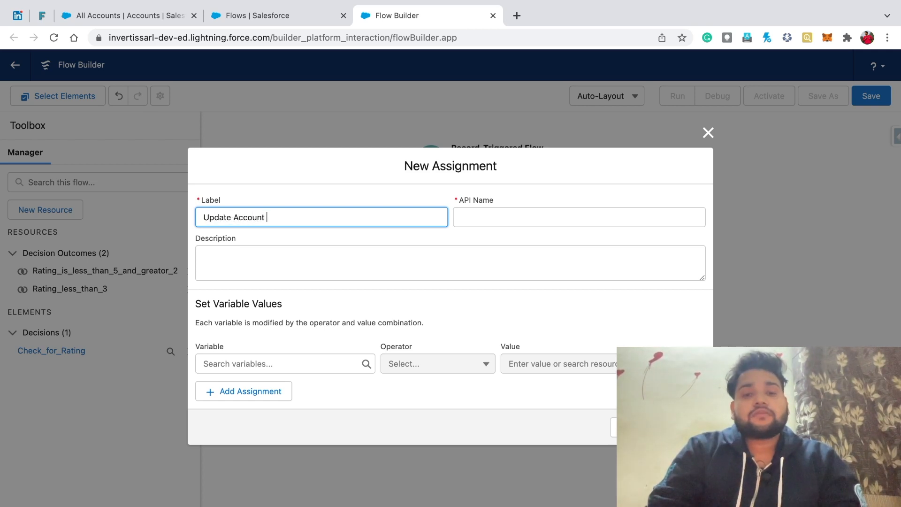
left_click(484, 218)
- Set the assignment's variable $Record > Status to Equals Rejected and finish the assignment
left_click(263, 364)
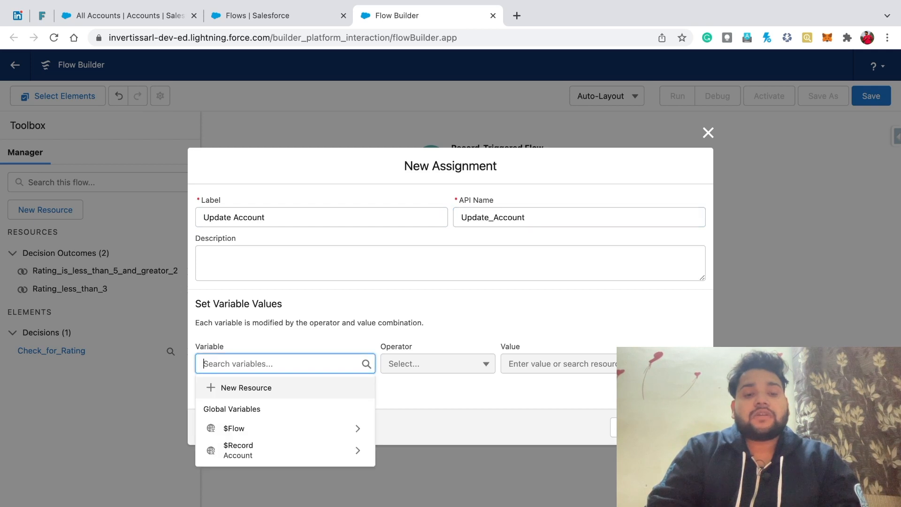
type("record")
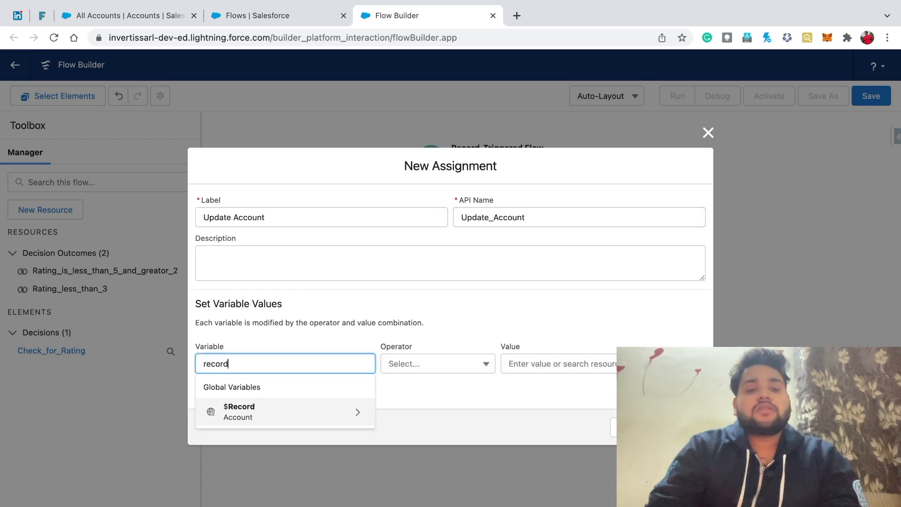
left_click(262, 412)
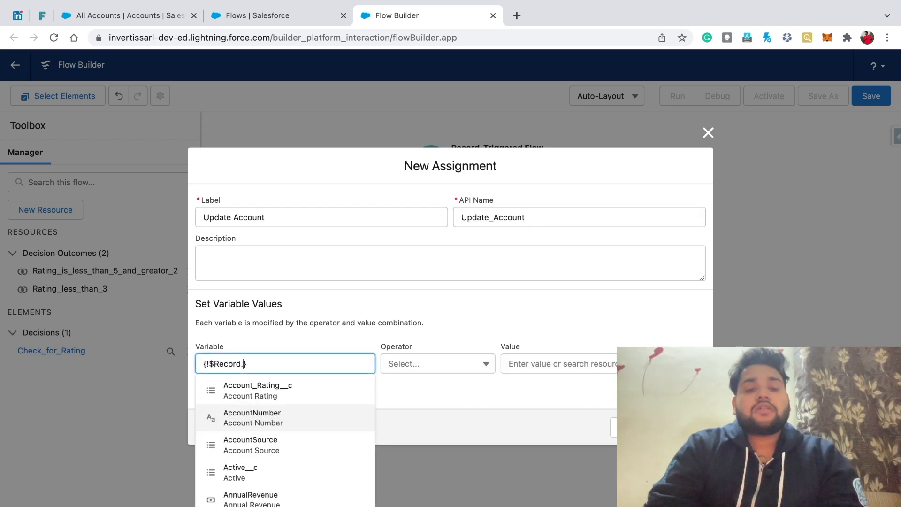
type("sta")
left_click(263, 417)
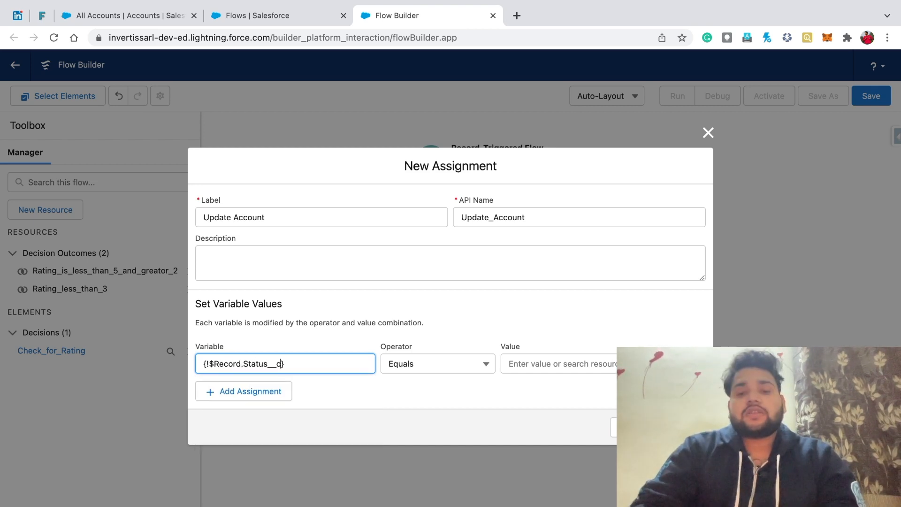
left_click(558, 364)
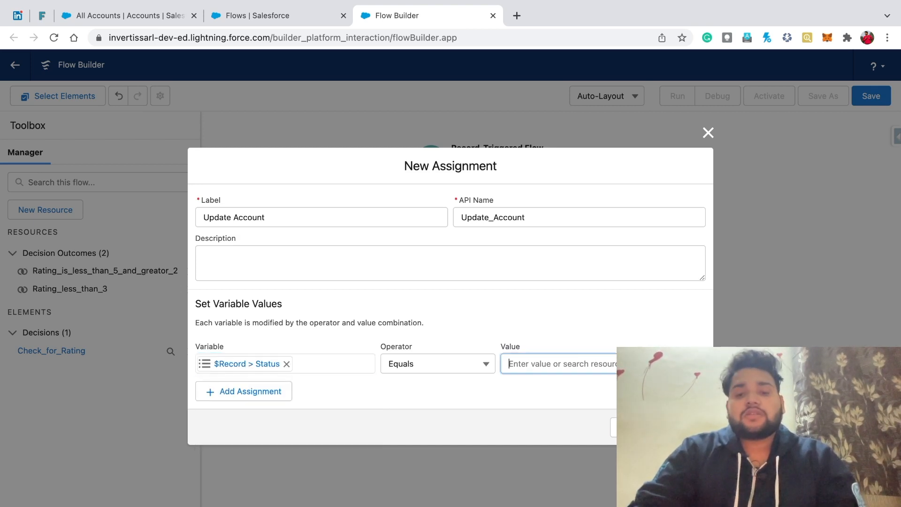
left_click(544, 433)
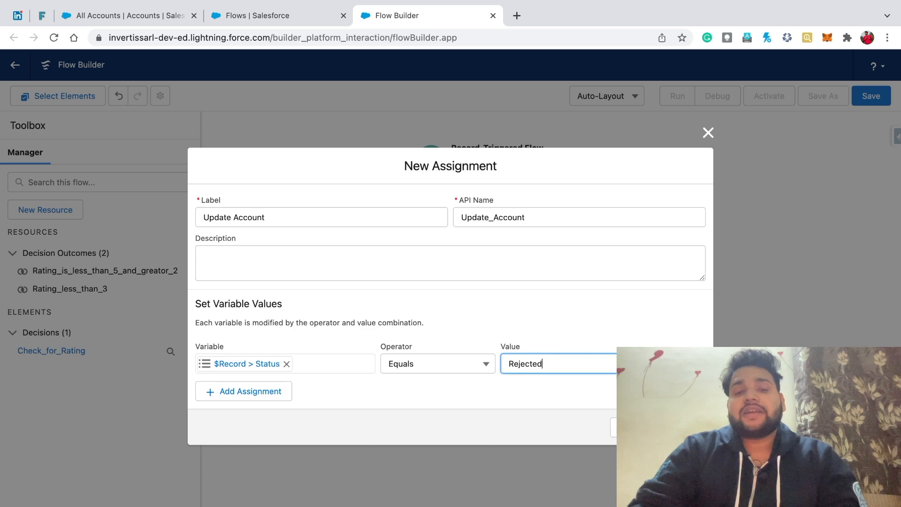
left_click(684, 427)
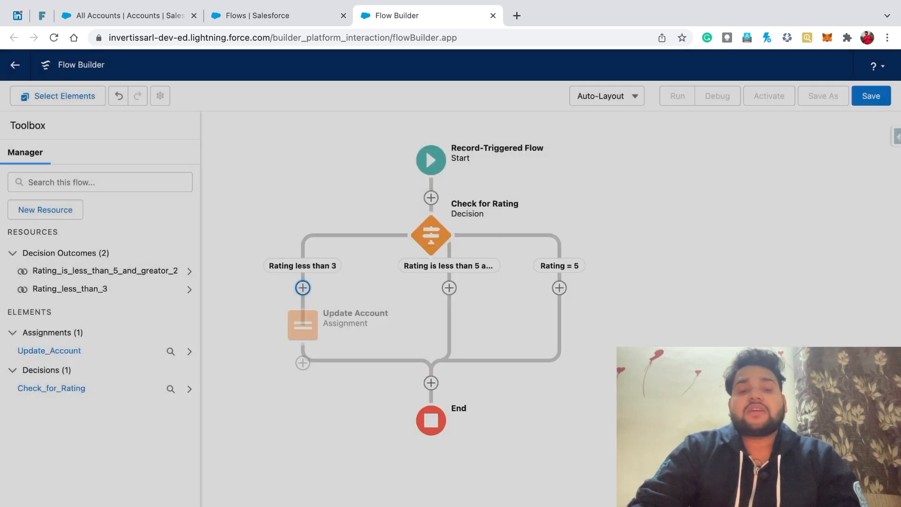
- Copy the Rating less than 3 path's Update Account assignment and paste it onto the middle path and the Rating = 5 path
left_click(293, 325)
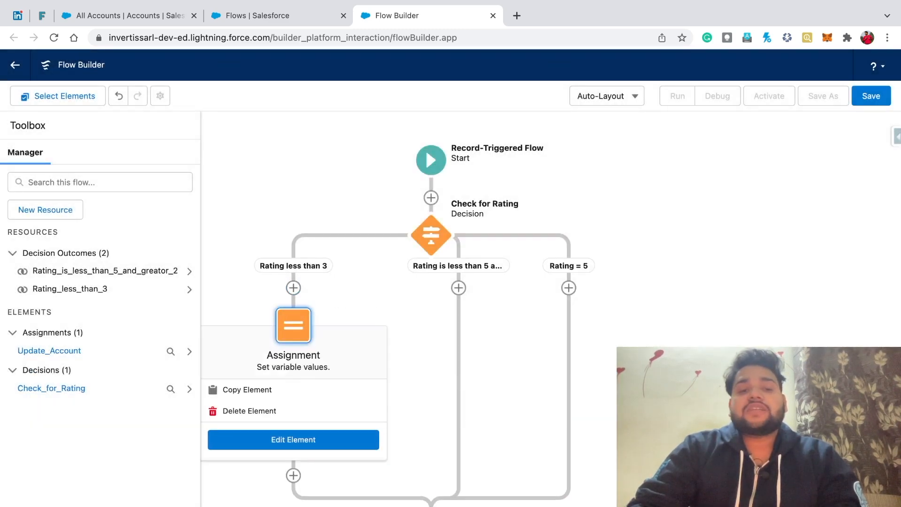
left_click(248, 390)
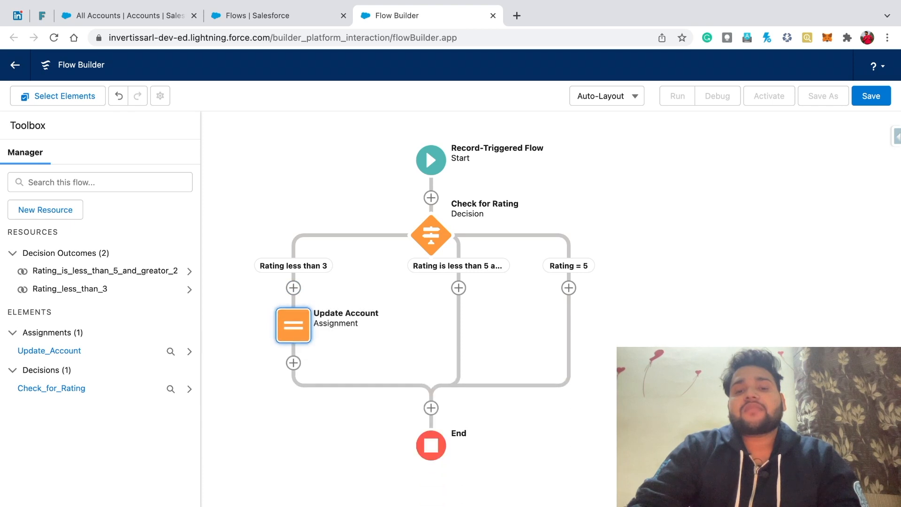
left_click(459, 287)
left_click(427, 354)
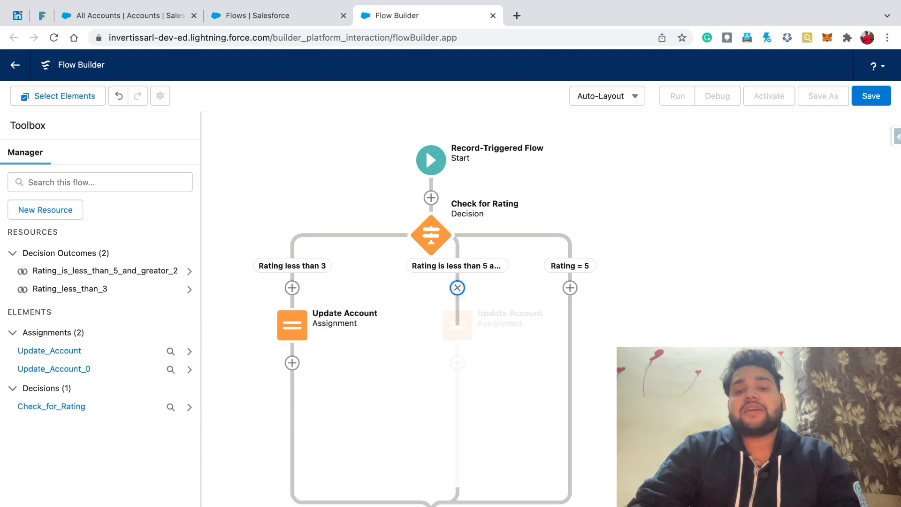
left_click(596, 288)
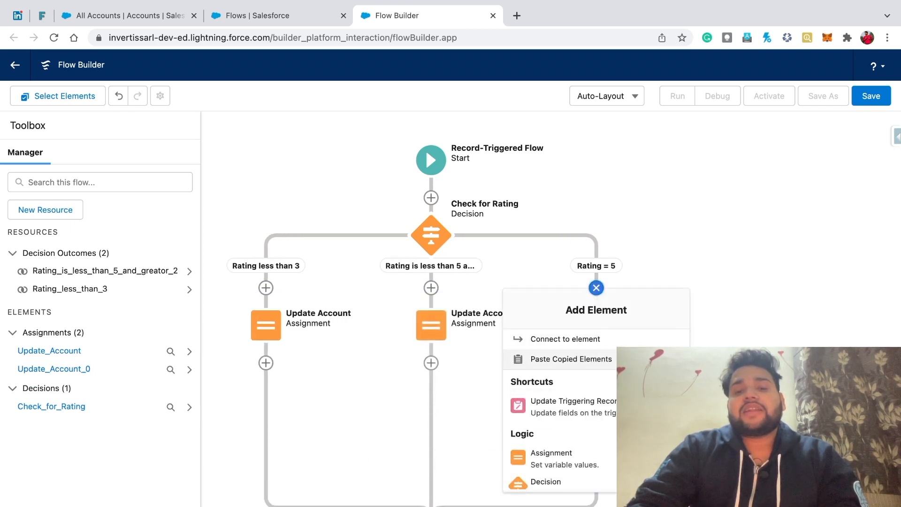
left_click(582, 358)
- Set the middle path's Update Account assignment value for $Record > Status to Proceed and finish the assignment
left_click(431, 325)
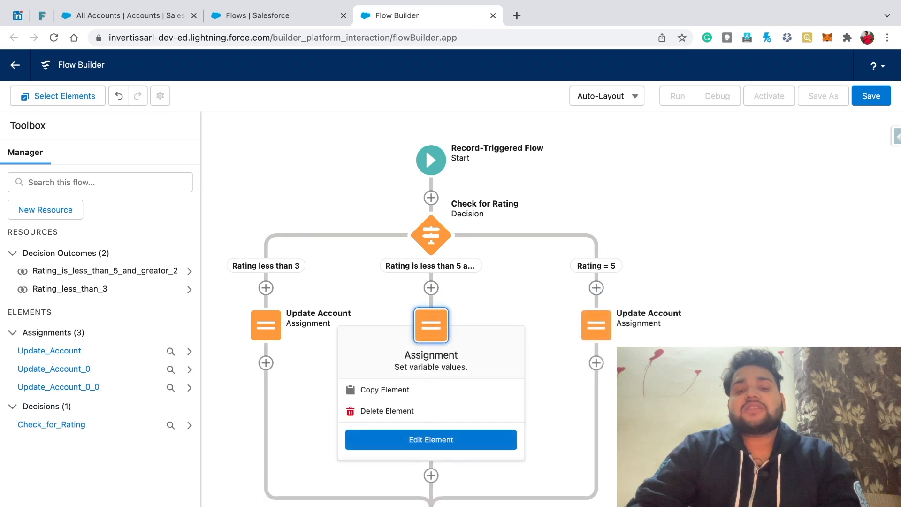
left_click(431, 439)
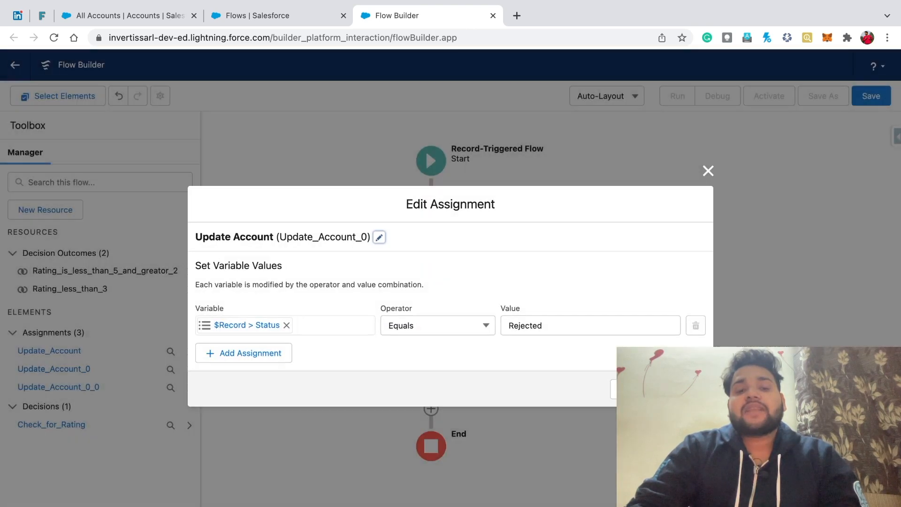
left_click(582, 325)
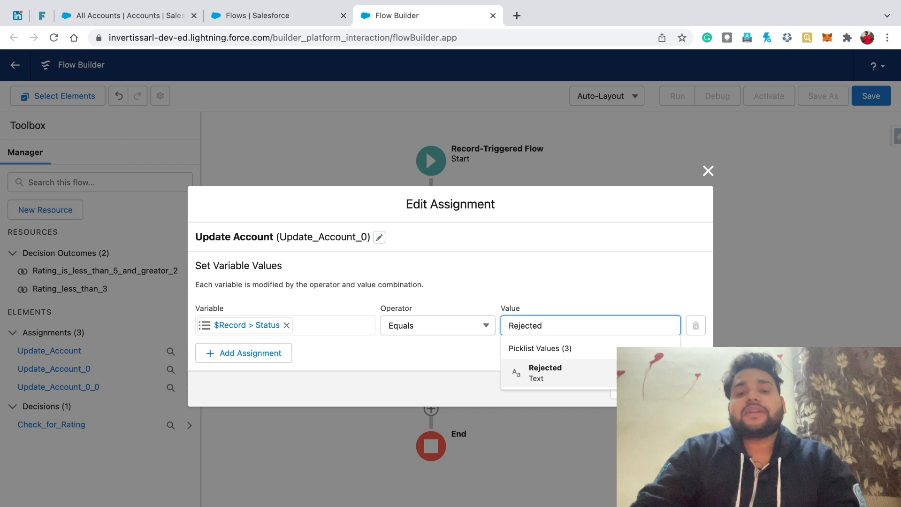
key("BackSpace")
key("BackSpace")
key("BackSpace")
key("BackSpace")
key("BackSpace")
key("BackSpace")
key("BackSpace")
key("BackSpace")
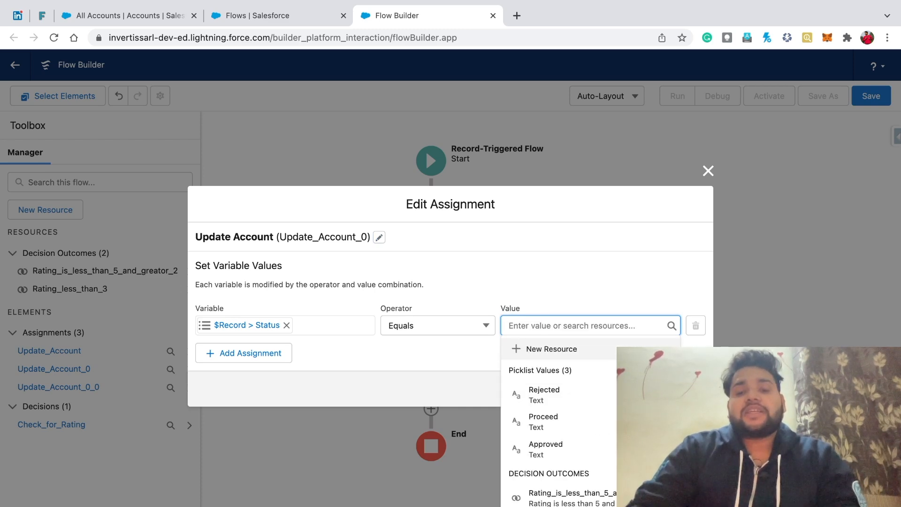
type("pr")
key("Return")
left_click(686, 389)
- Set the Rating = 5 path's Update Account assignment value for $Record > Status to Approved and finish the assignment
double_click(596, 325)
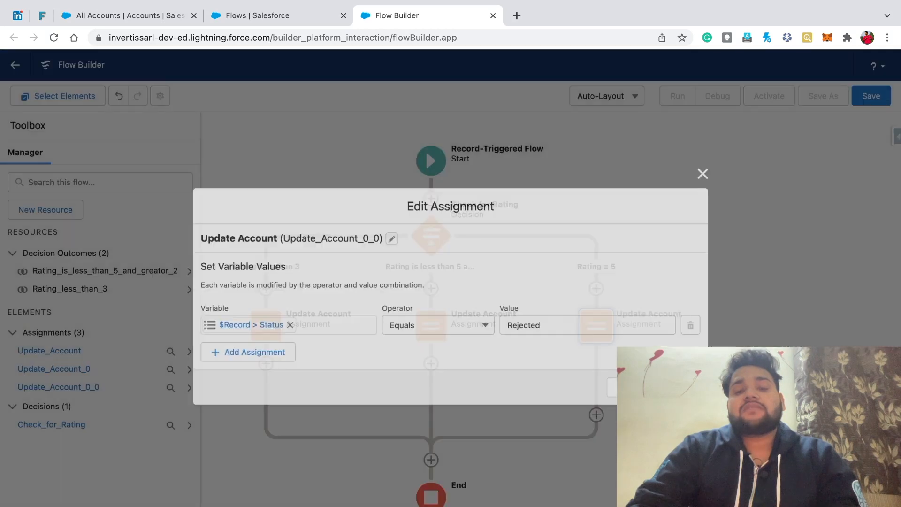
left_click(539, 326)
key("BackSpace")
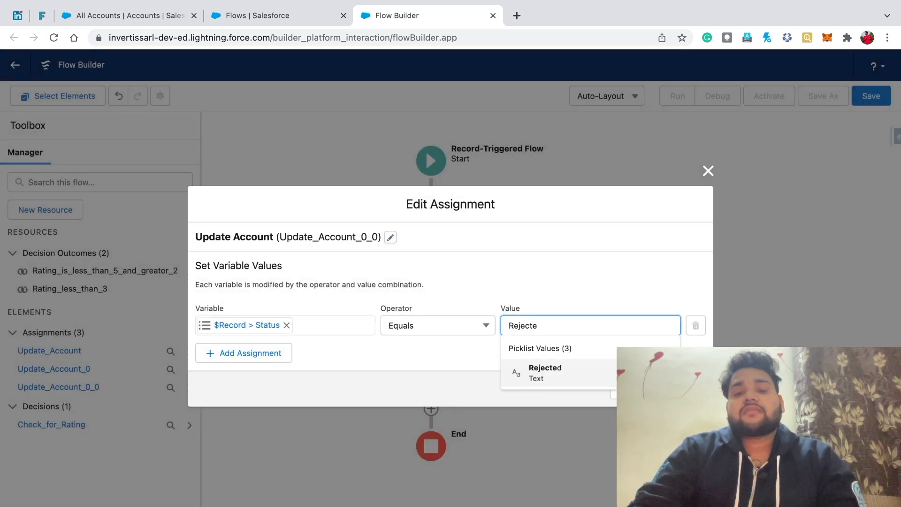
key("BackSpace")
key("BackSpace")
key("BackSpace")
key("BackSpace")
key("BackSpace")
key("BackSpace")
key("BackSpace")
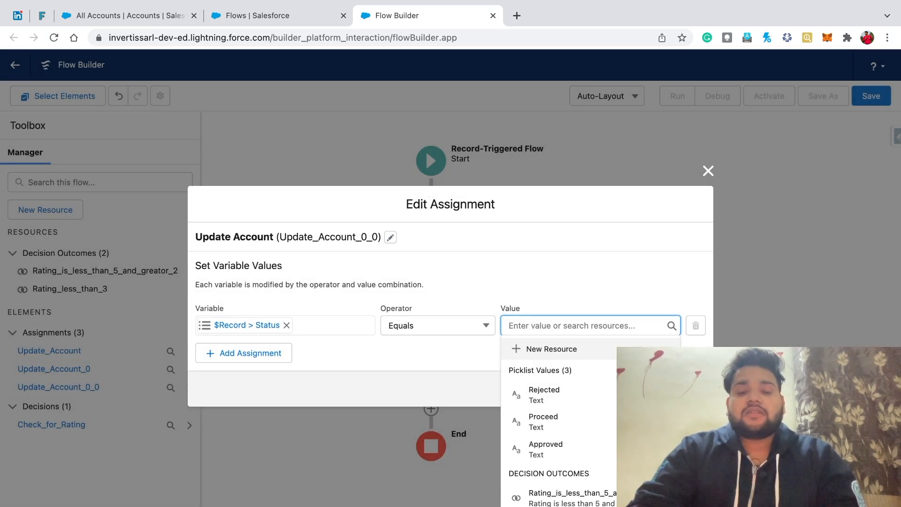
type("appr")
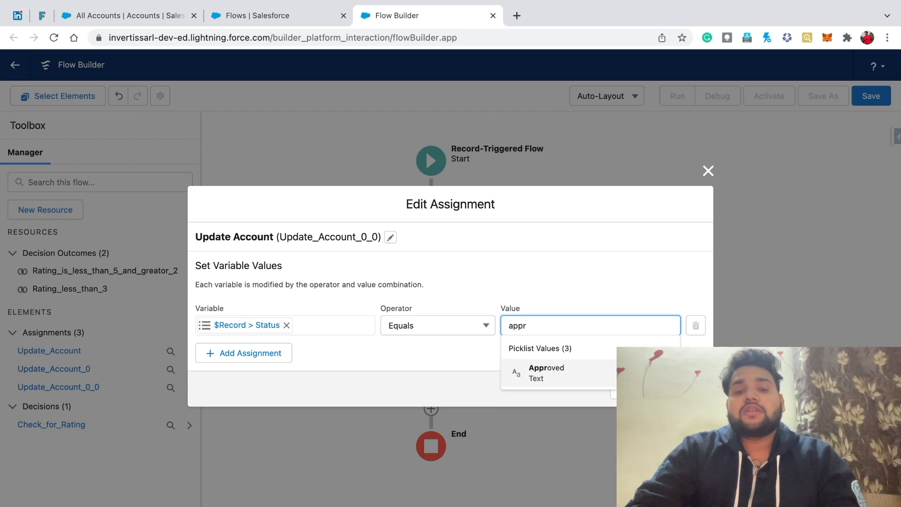
key("Return")
left_click(685, 389)
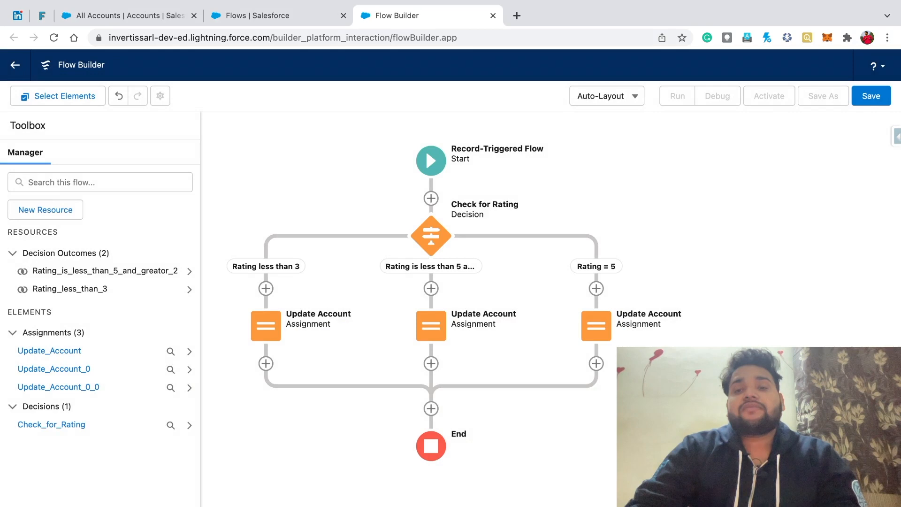
- Save the flow with the label "Update Account's Status" and the API name Update_Account_s_Status
left_click(871, 96)
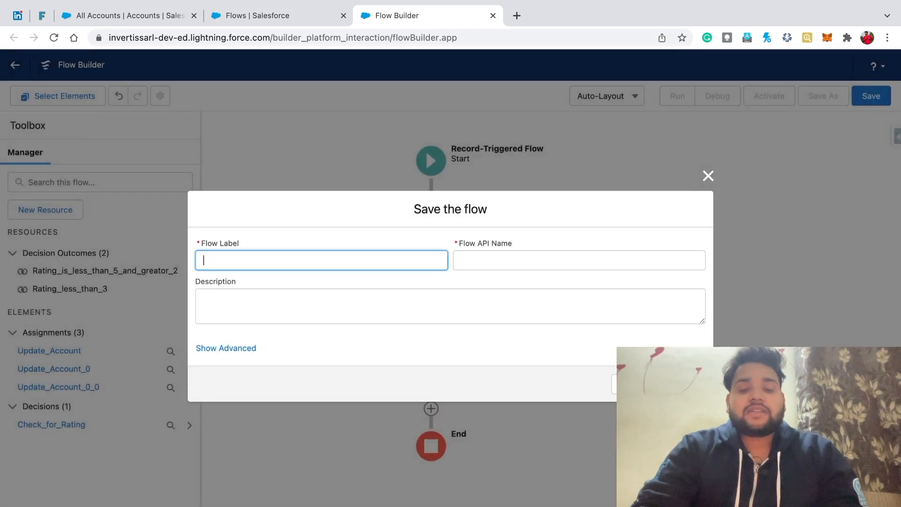
type("Update Account")
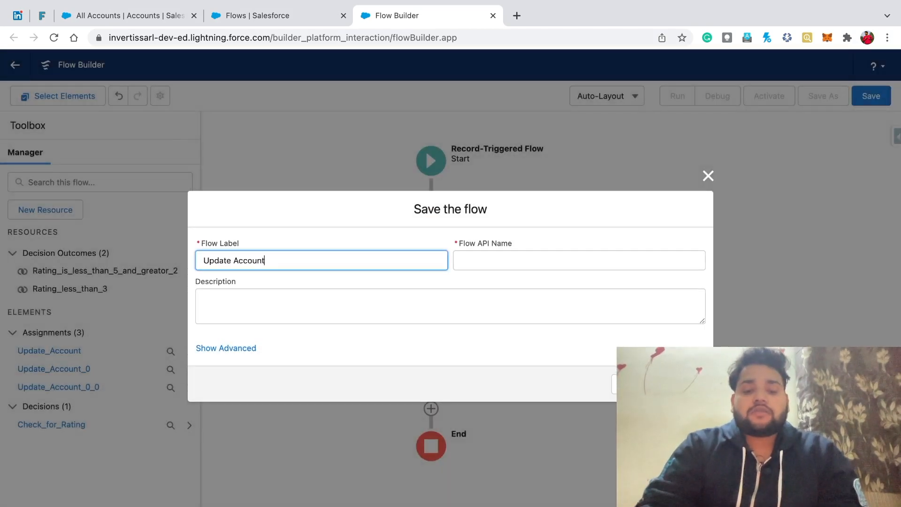
type("'s Status")
left_click(517, 260)
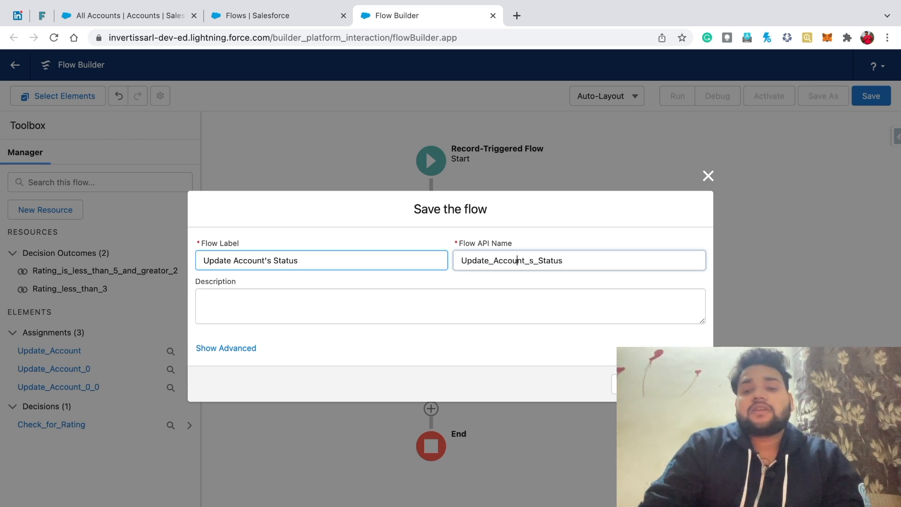
key("Return")
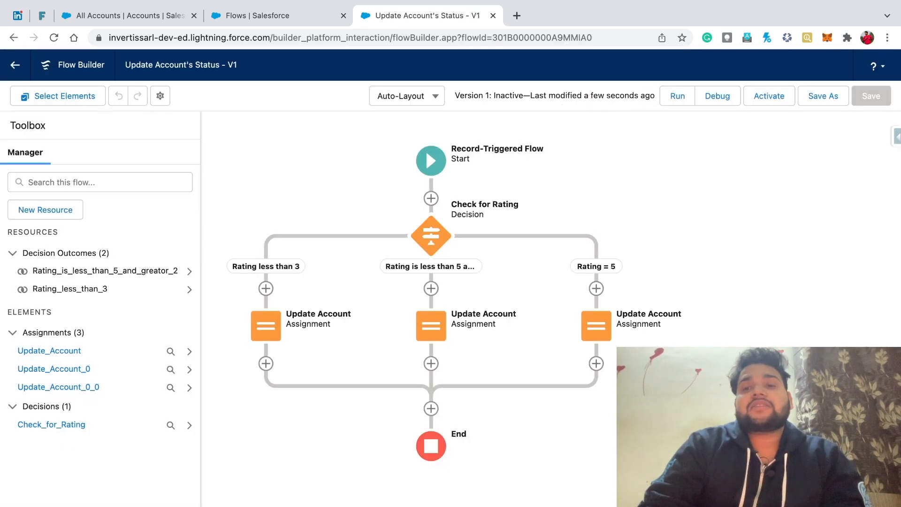
- Set up a debug run as if the record is Updated, with the Hey Test account as the triggering record
left_click(717, 95)
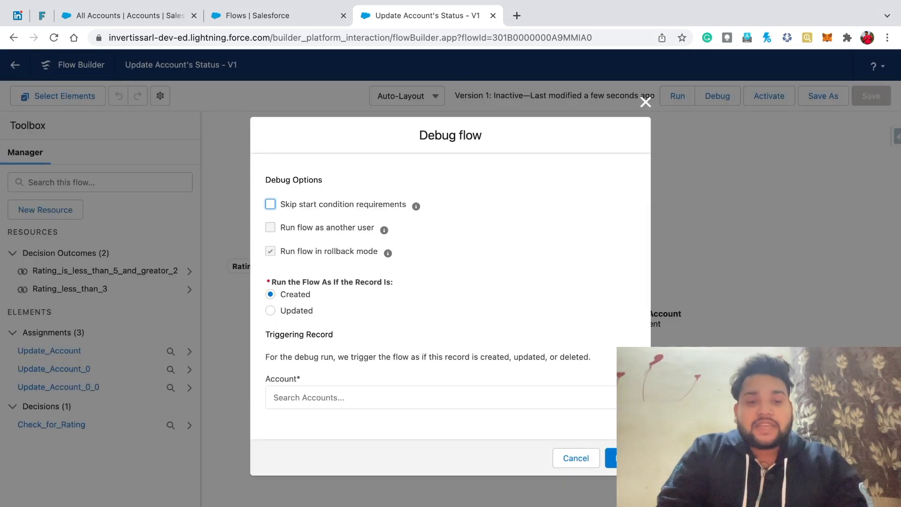
left_click(270, 311)
left_click(329, 398)
scroll(329, 377, "down", 1)
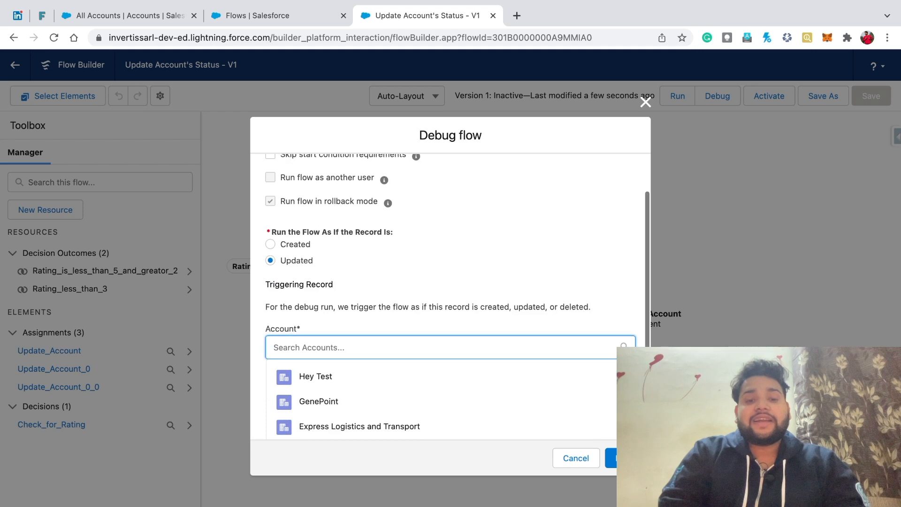
left_click(329, 376)
- Set the triggering record's Account Rating to 1, run the debug, and expand the Update Account assignment details
scroll(329, 376, "down", 4)
scroll(358, 296, "down", 1)
left_click(358, 258)
left_click(329, 304)
scroll(329, 304, "down", 2)
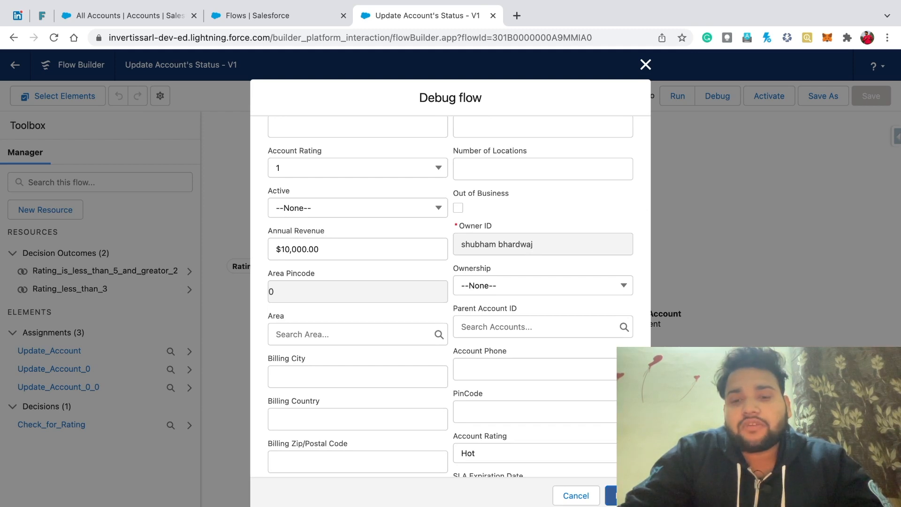
left_click(619, 496)
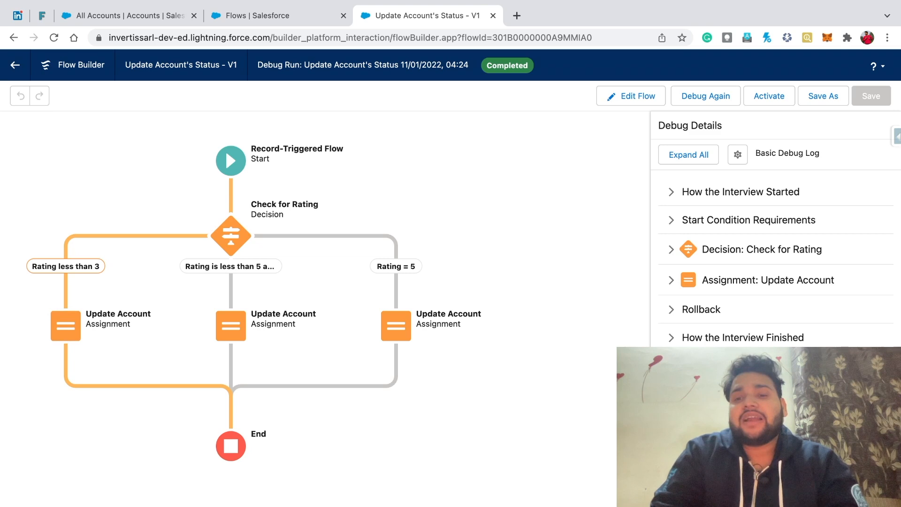
left_click(767, 279)
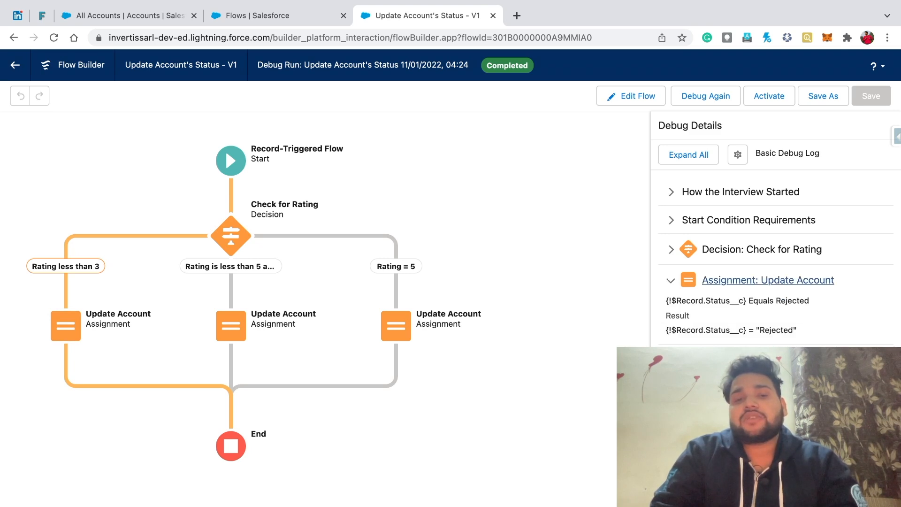
- Debug the flow again with the triggering record's Account Rating set to 3 and expand the Update Account assignment details
left_click(706, 96)
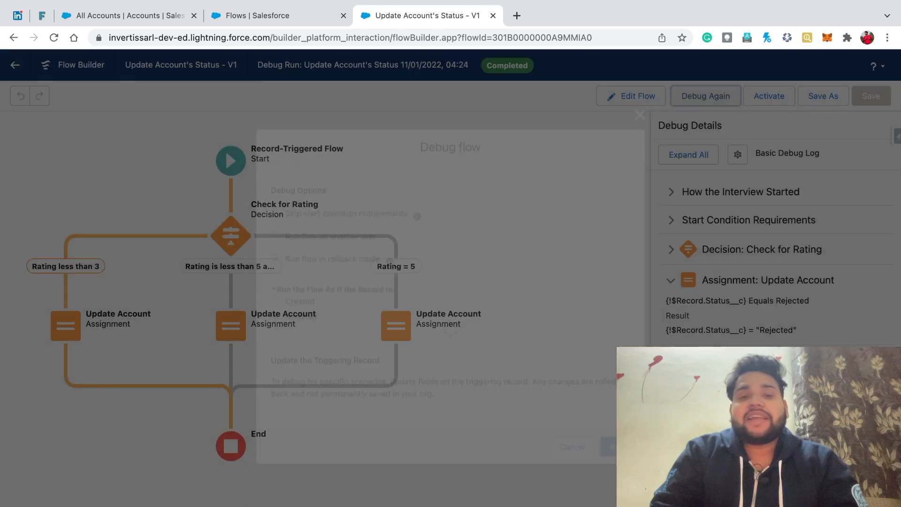
scroll(451, 300, "down", 1)
scroll(358, 312, "down", 3)
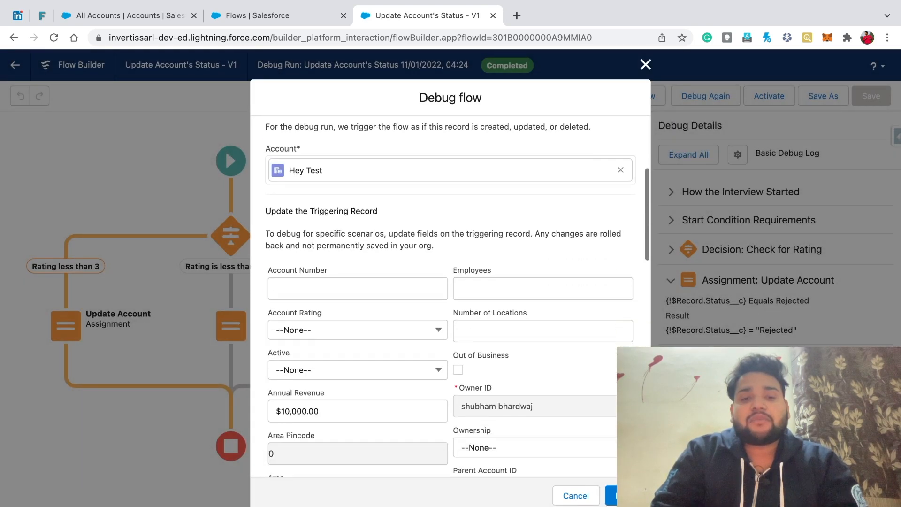
left_click(358, 312)
left_click(300, 400)
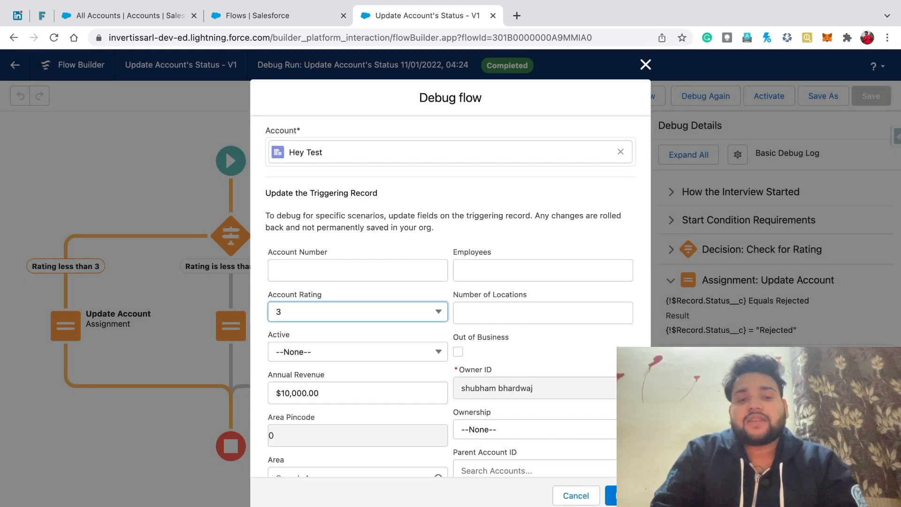
left_click(611, 496)
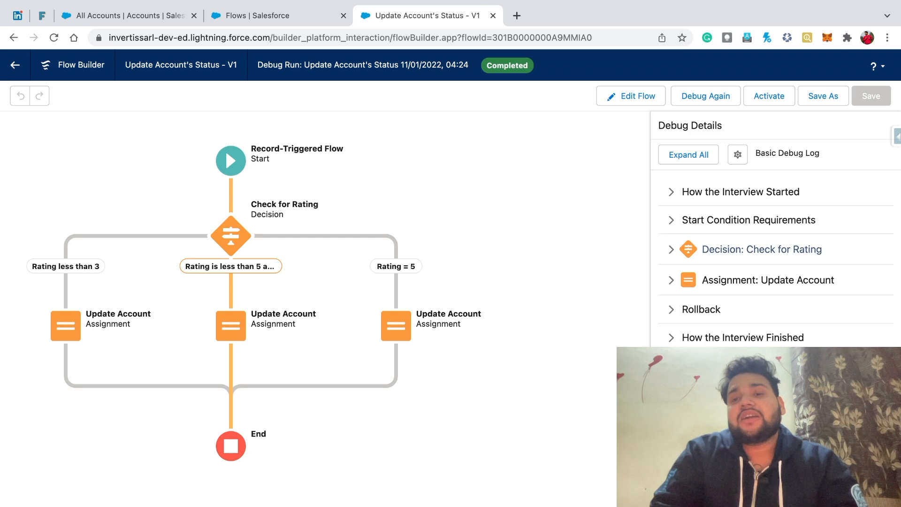
left_click(768, 281)
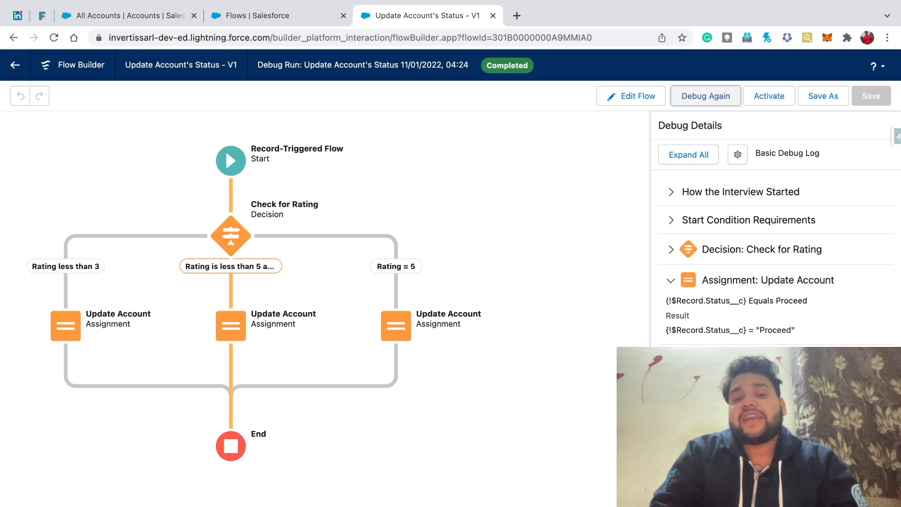
- Debug the flow again with the triggering record's Account Rating set to 5 and expand the Update Account assignment details
left_click(706, 95)
scroll(450, 296, "down", 7)
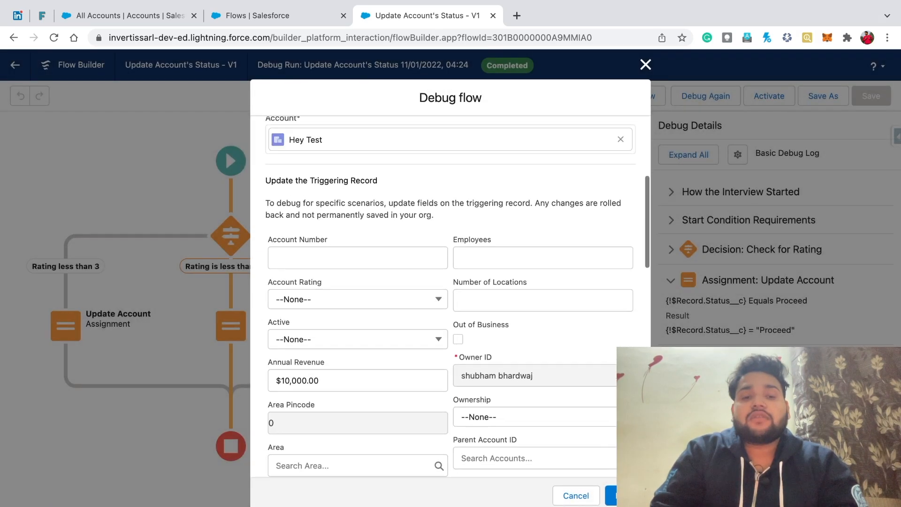
left_click(357, 328)
left_click(357, 288)
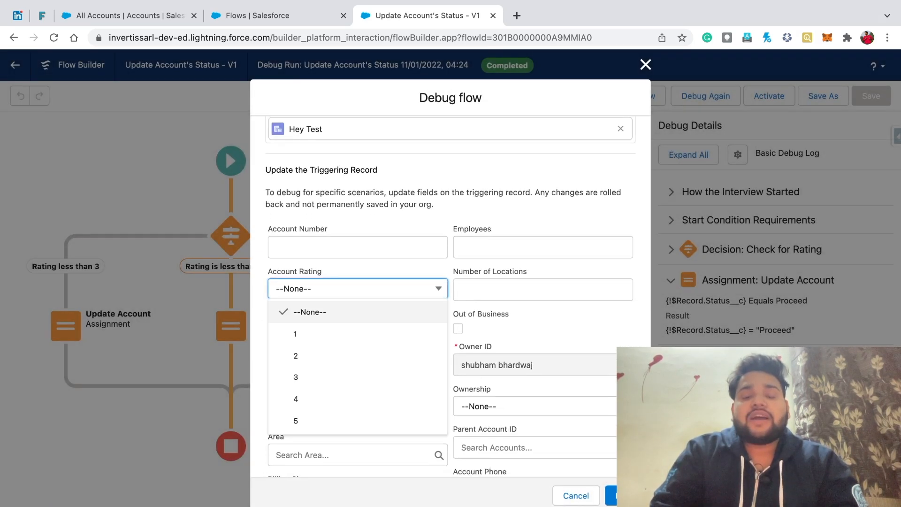
left_click(296, 420)
scroll(357, 295, "down", 5)
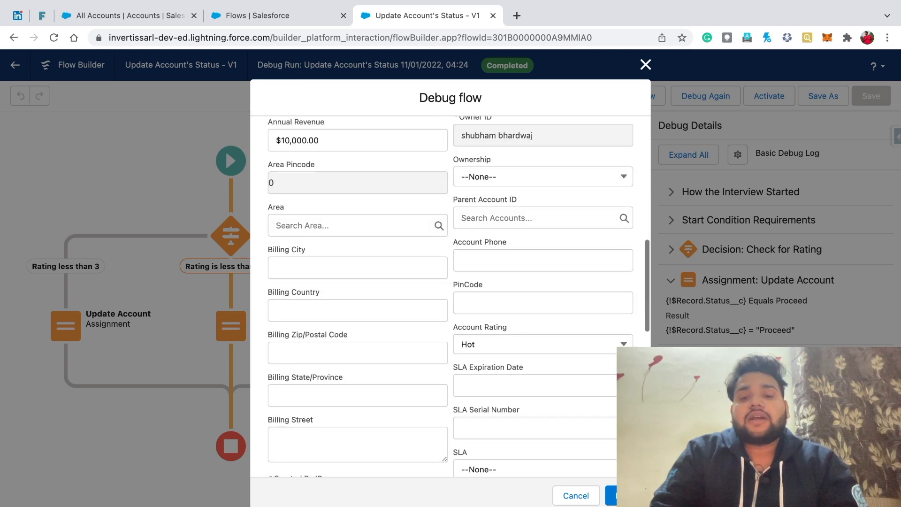
left_click(611, 496)
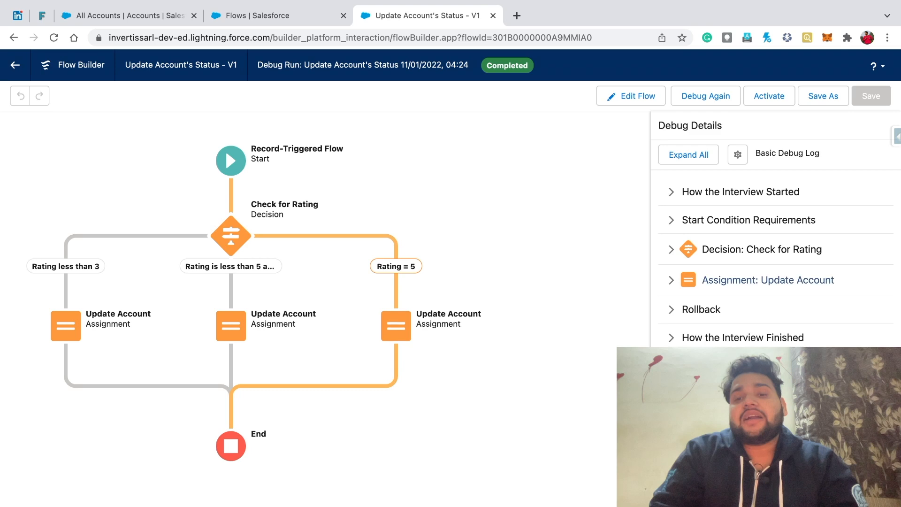
left_click(768, 279)
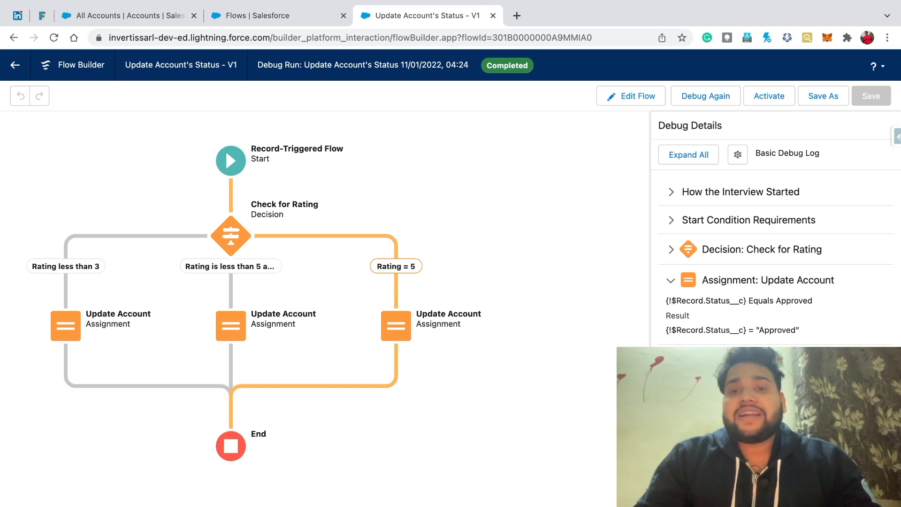
- Return to editing the flow and delete the Update Account assignment on the Rating less than 3 path
left_click(632, 96)
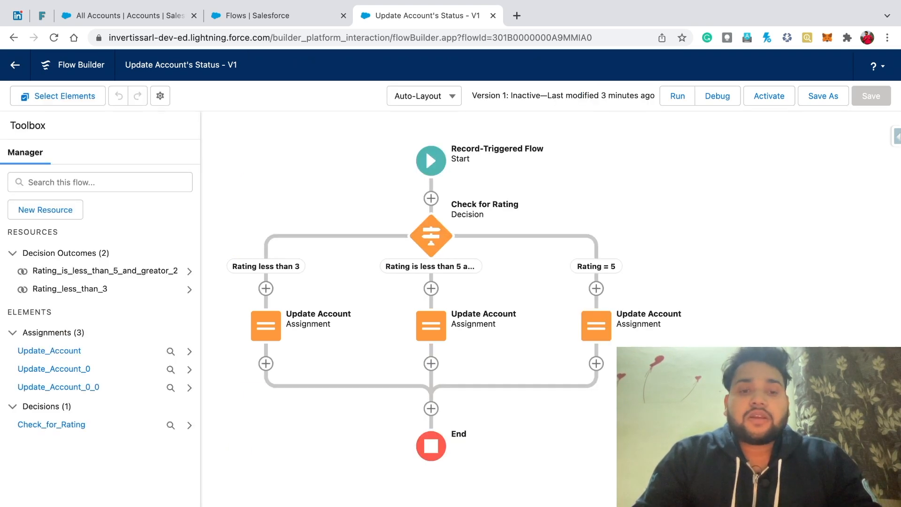
left_click(266, 326)
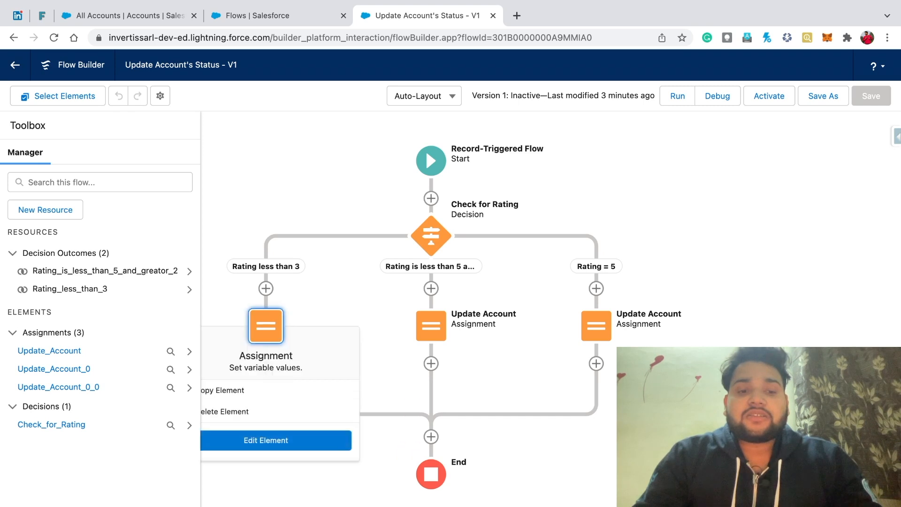
left_click(226, 411)
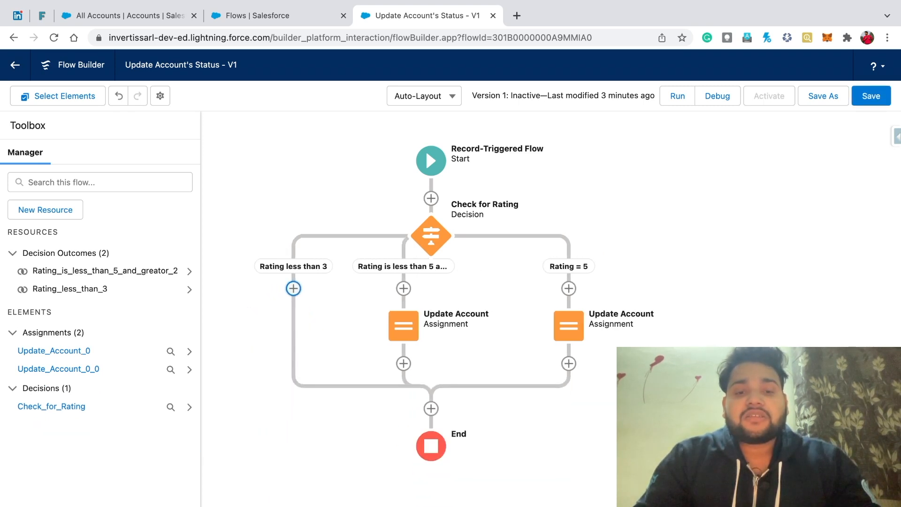
- Delete the Update Account assignment on the path for ratings less than 5
left_click(403, 326)
left_click(360, 411)
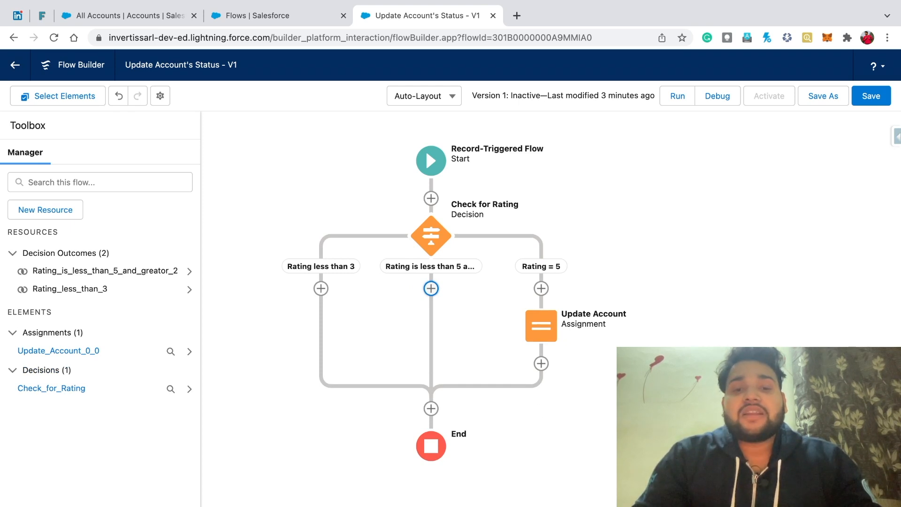
left_click(431, 236)
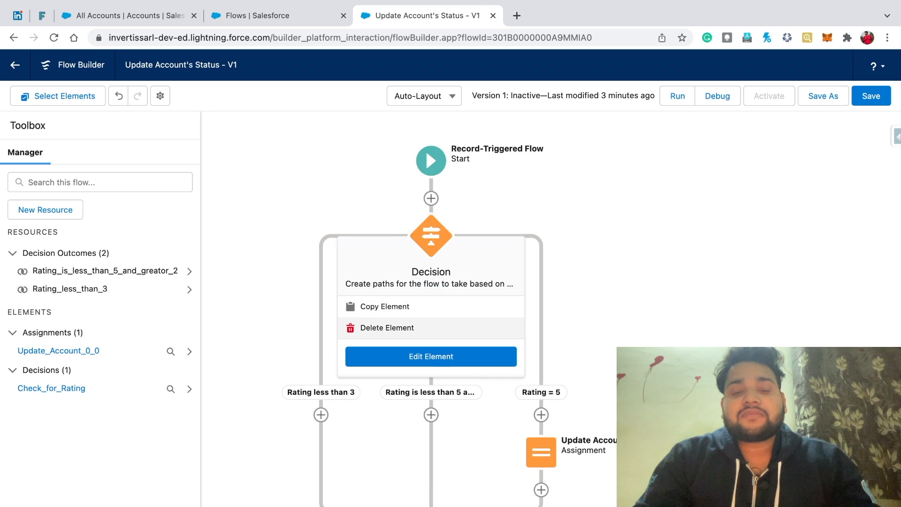
left_click(388, 328)
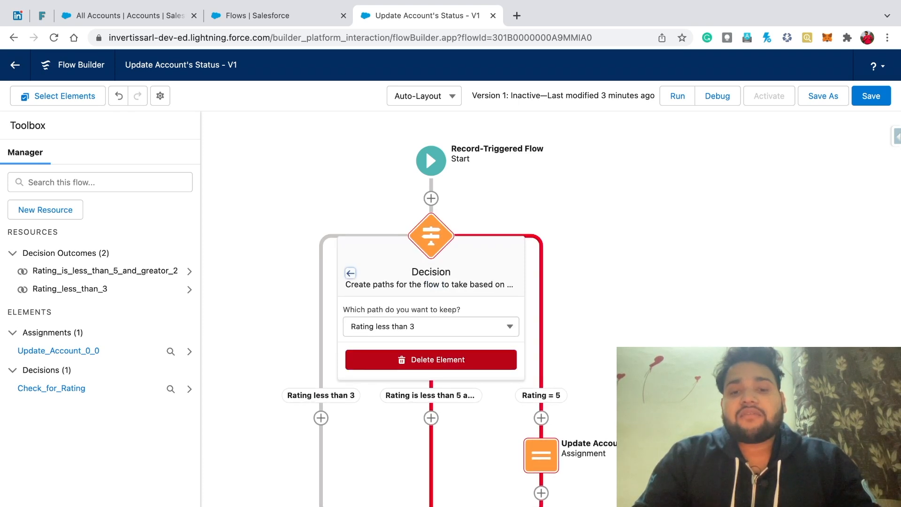
left_click(590, 300)
- Copy the Update Account assignment from the Rating = 5 path and paste it where the paths merge before End
left_click(541, 326)
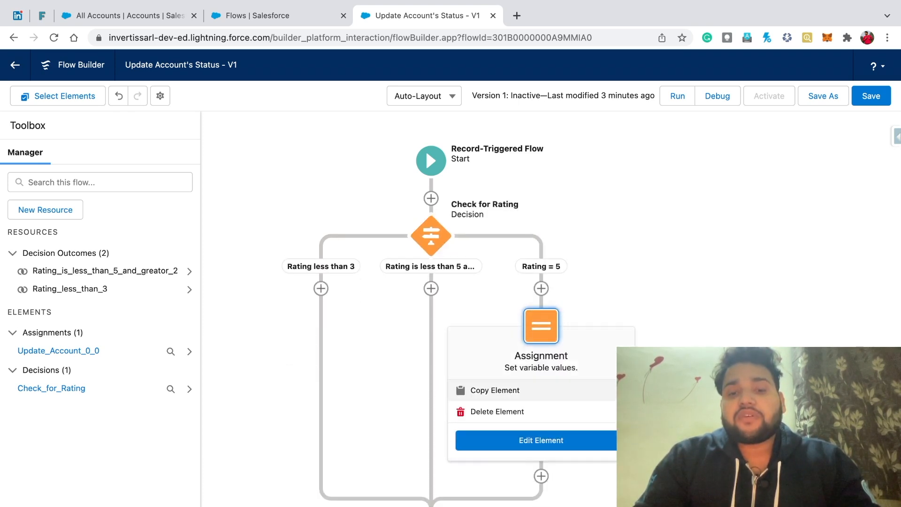
left_click(495, 391)
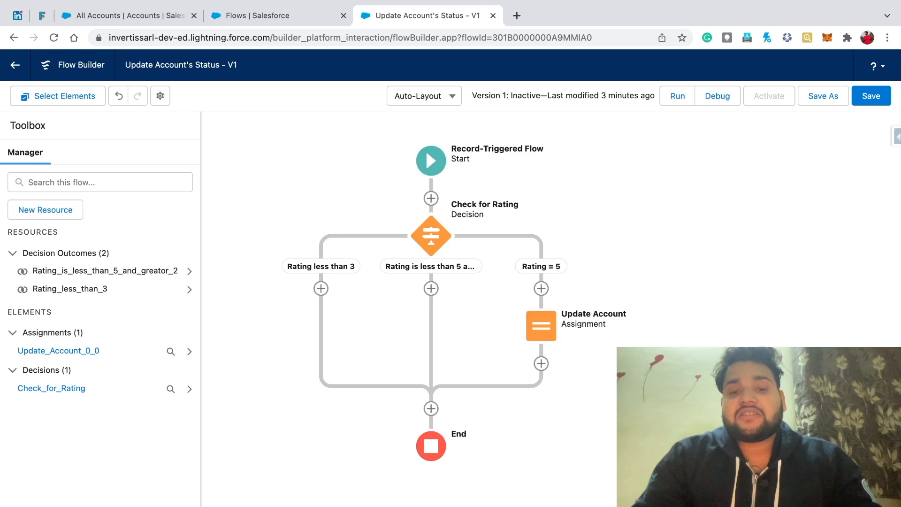
left_click(431, 408)
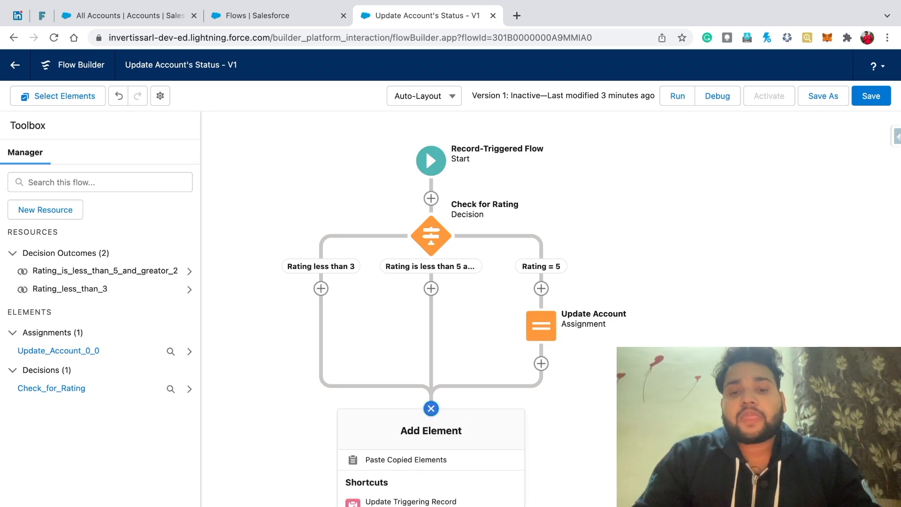
left_click(406, 459)
- Delete the Check for Rating decision, choosing to keep only the Rating less than 3 path
left_click(431, 235)
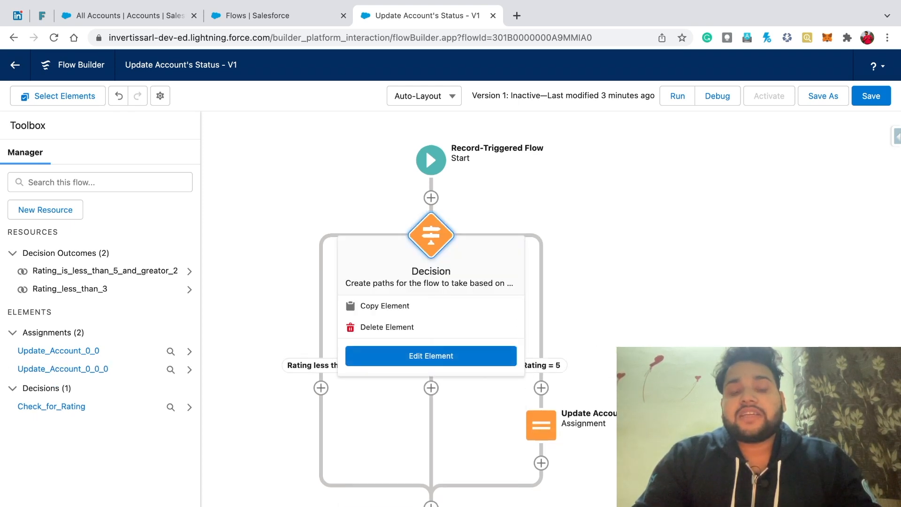
left_click(404, 327)
left_click(431, 359)
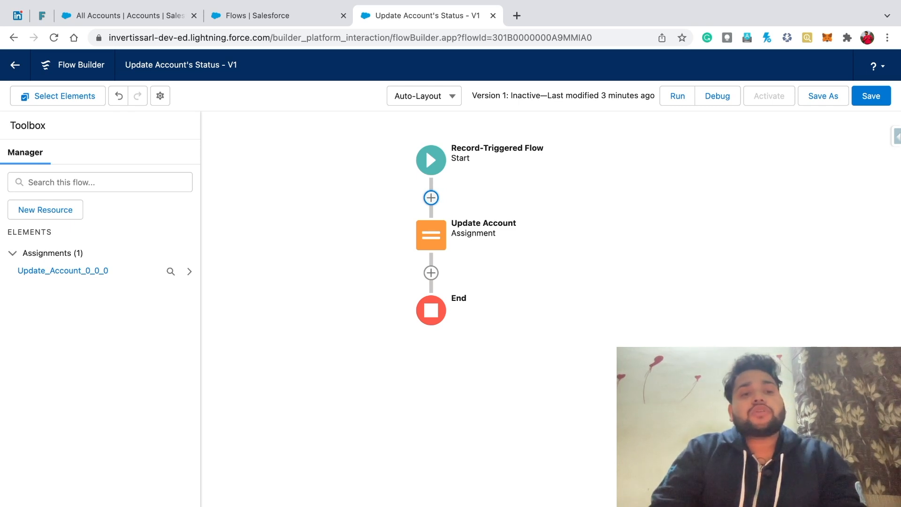
- Start a new Formula resource with the API name Status and the data type Text
left_click(45, 209)
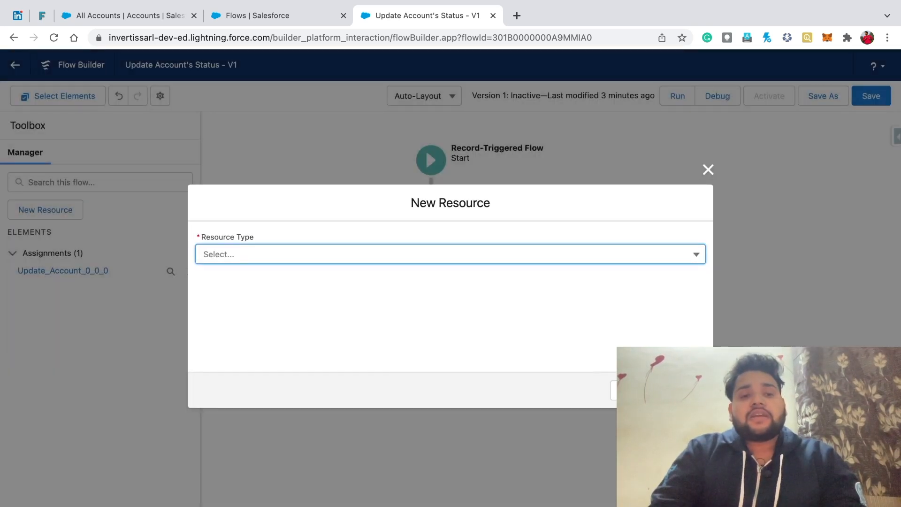
left_click(300, 254)
left_click(300, 322)
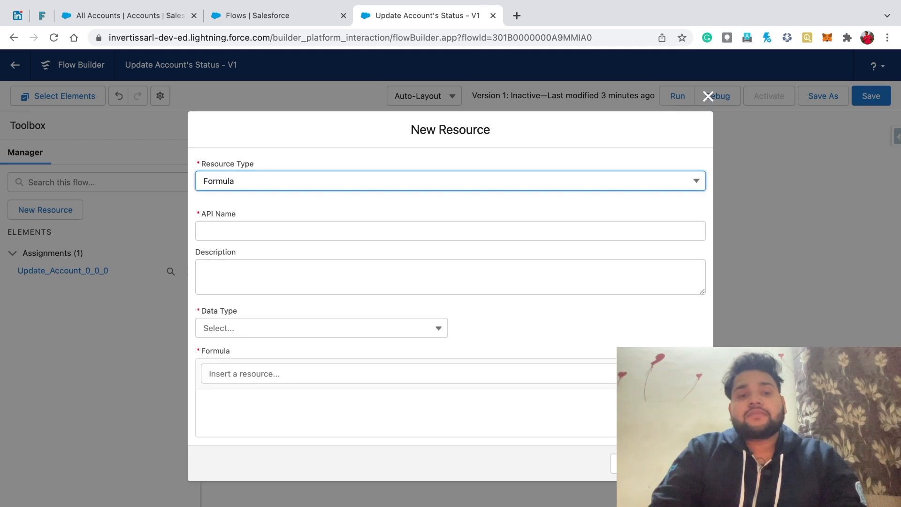
left_click(300, 231)
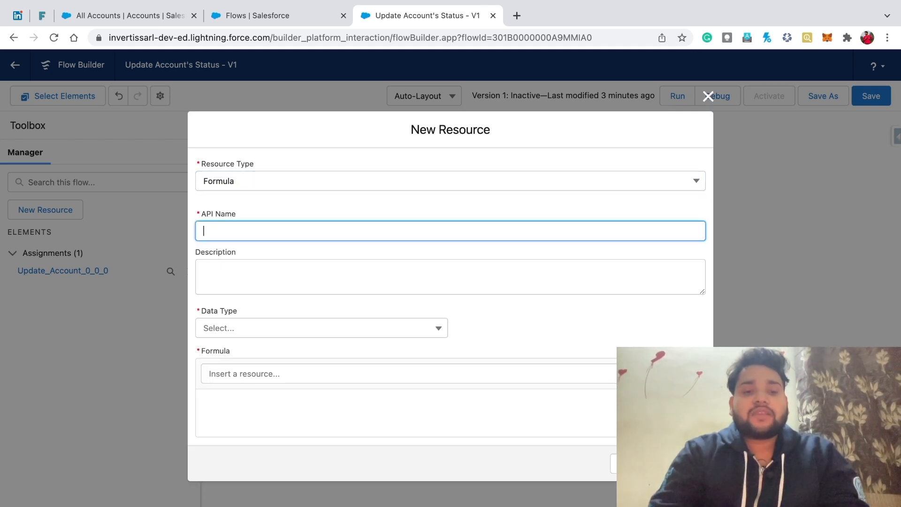
type("Status")
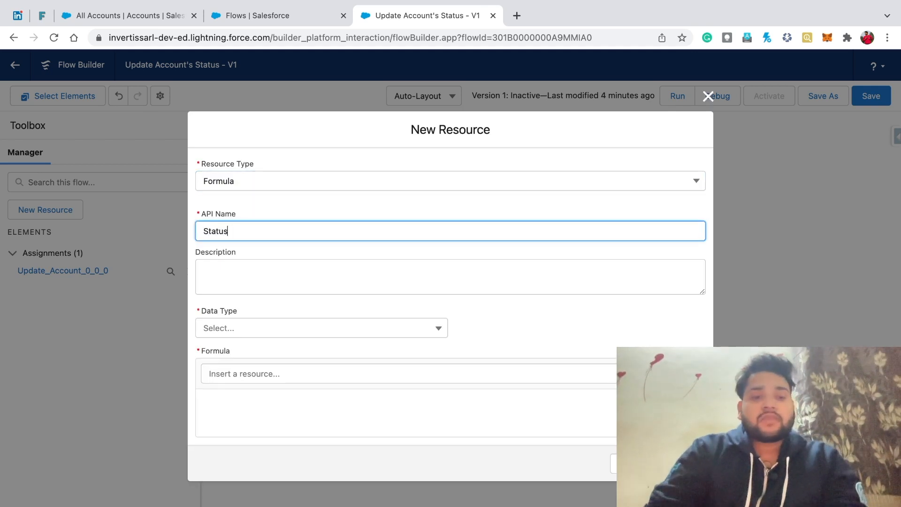
left_click(322, 328)
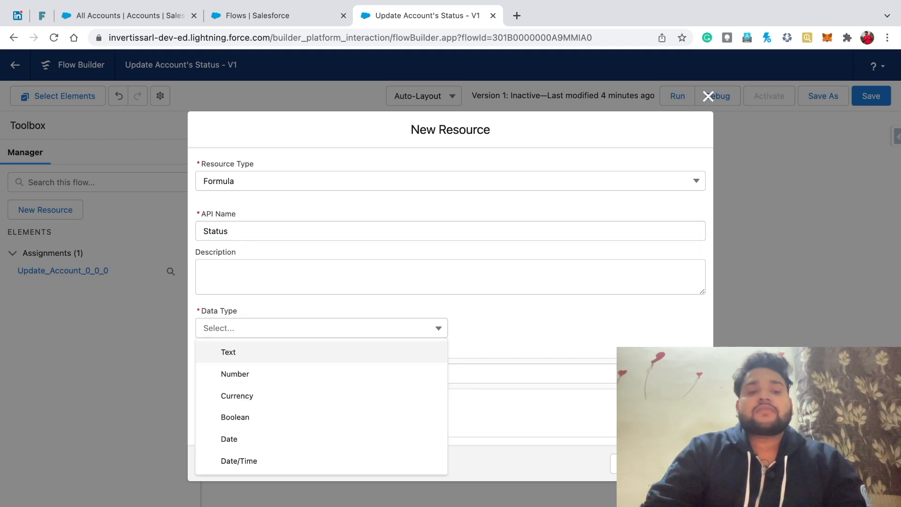
left_click(228, 352)
- Insert the {!$Record.Account_Rating__c} reference into the Status formula and cut it out for reuse
left_click(204, 403)
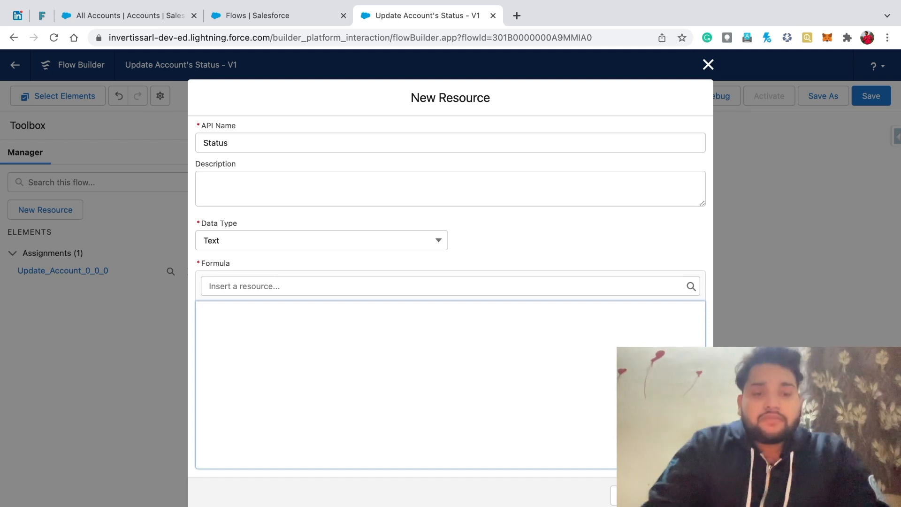
left_click(451, 286)
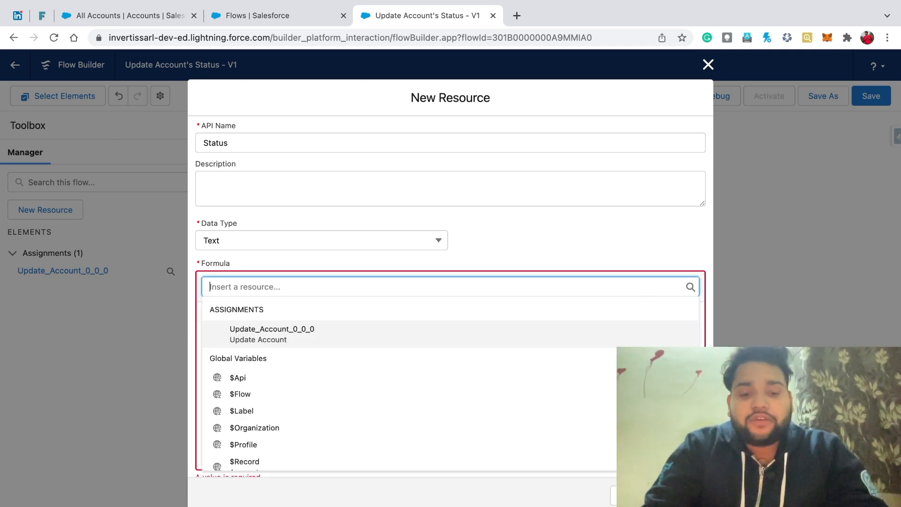
type("record")
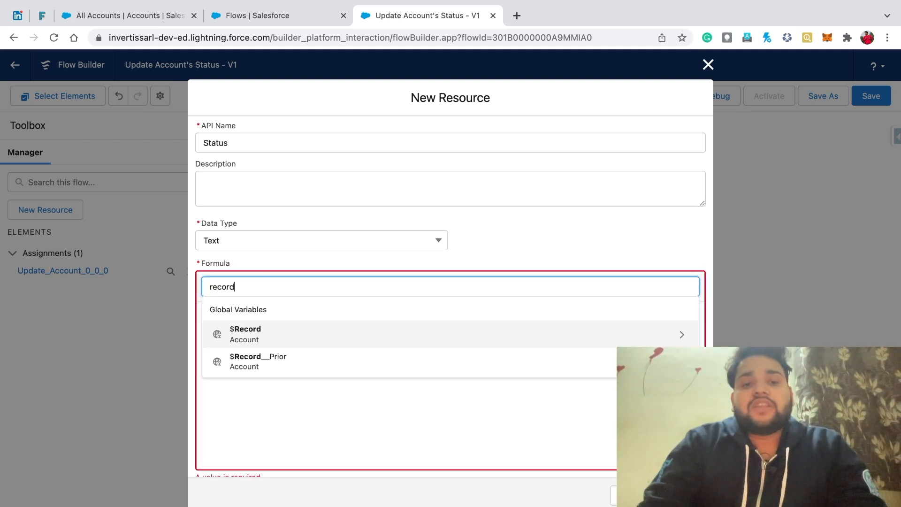
left_click(246, 334)
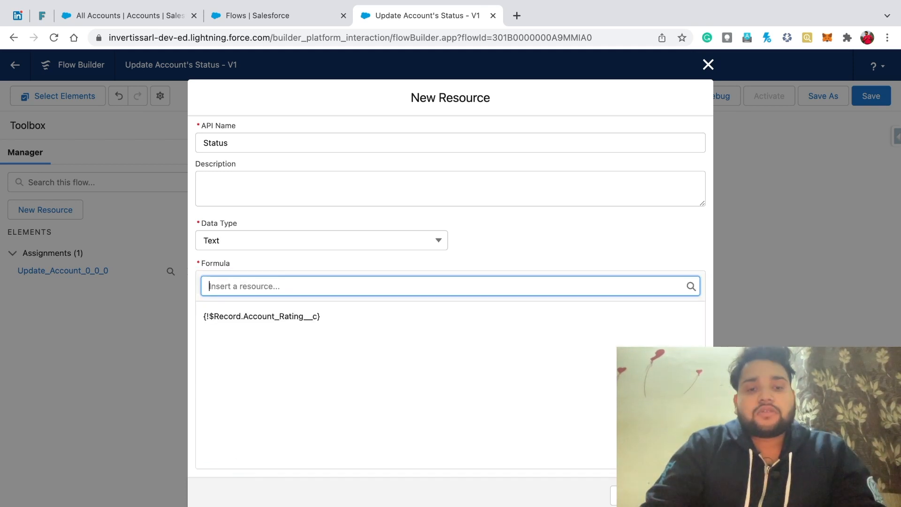
left_click_drag(323, 317, 202, 317)
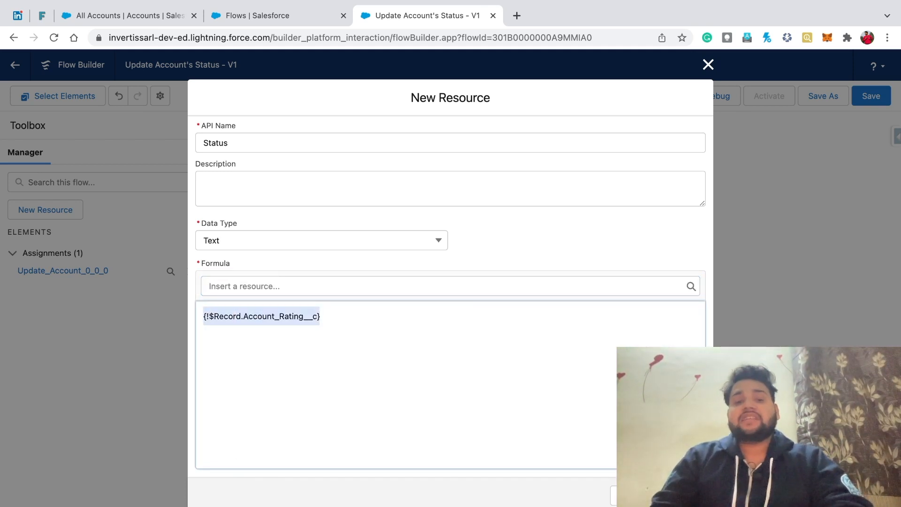
key("BackSpace")
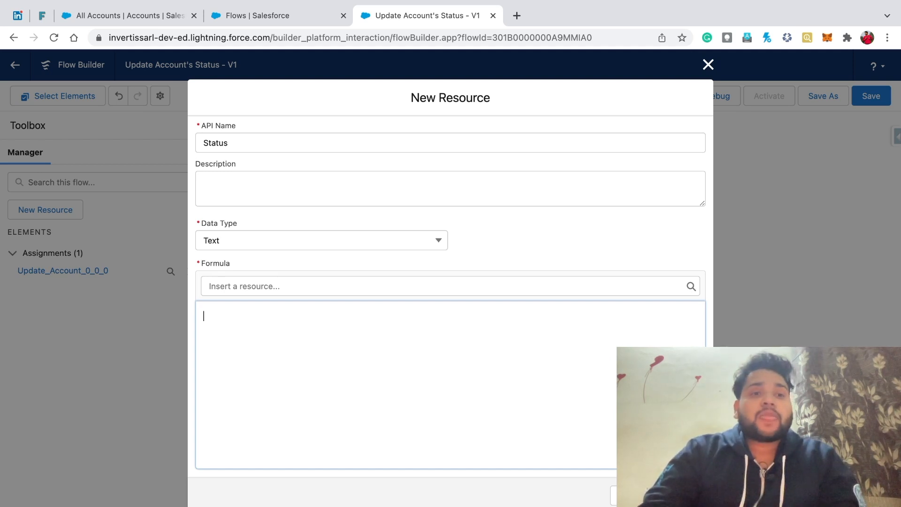
- Open the Account object's fields in the Setup browser tab and start a new custom field of type Formula
left_click(258, 15)
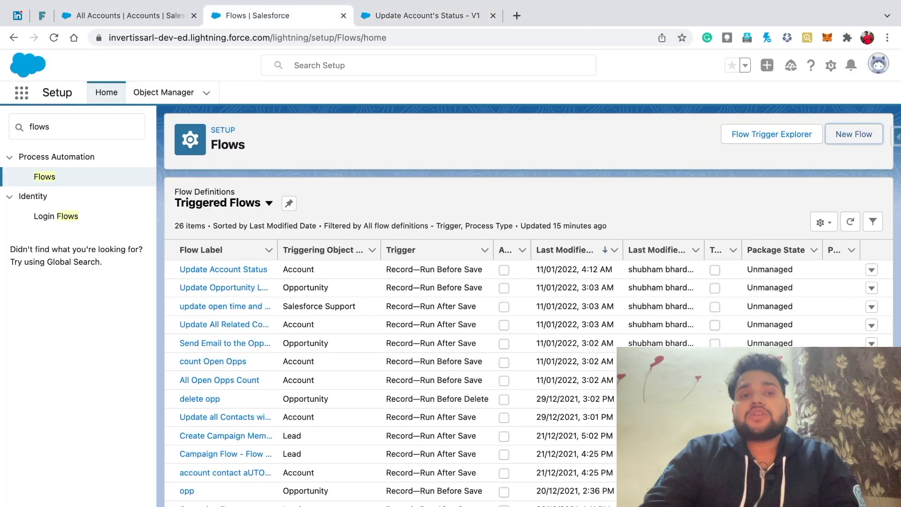
left_click(163, 92)
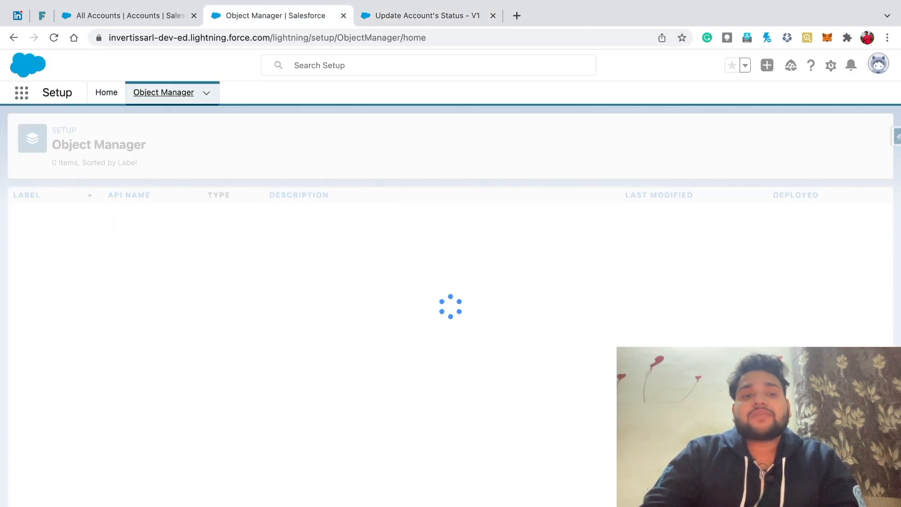
left_click(29, 214)
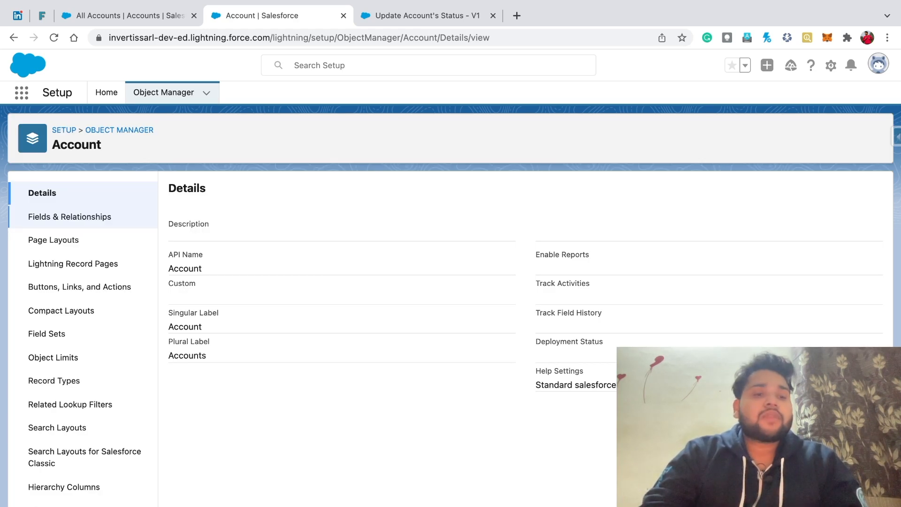
left_click(69, 217)
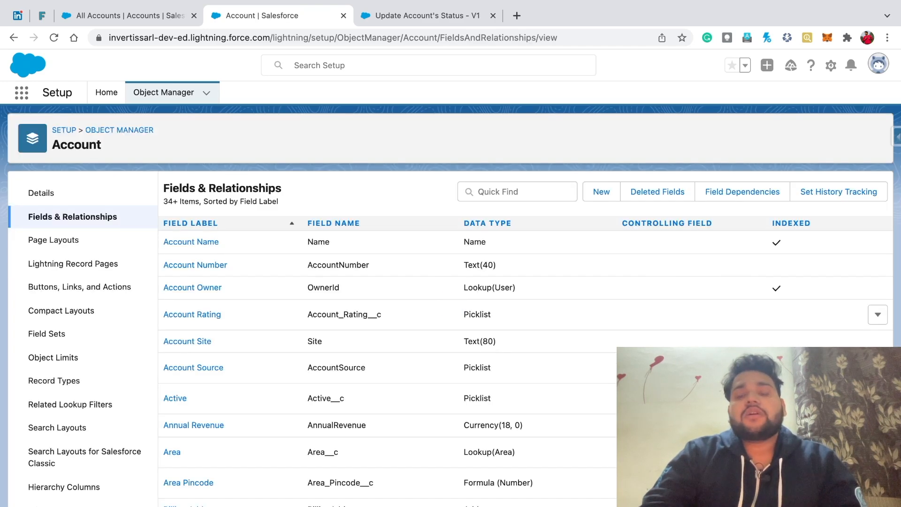
left_click(601, 192)
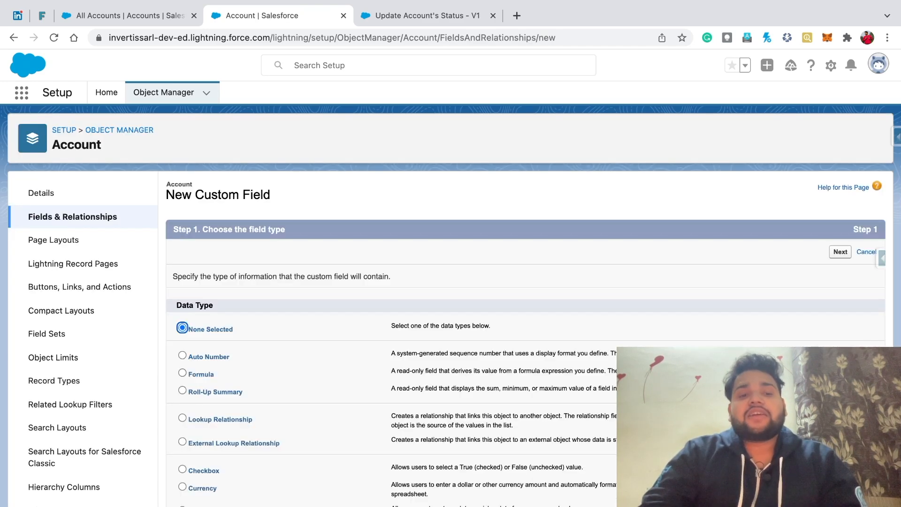
left_click(183, 372)
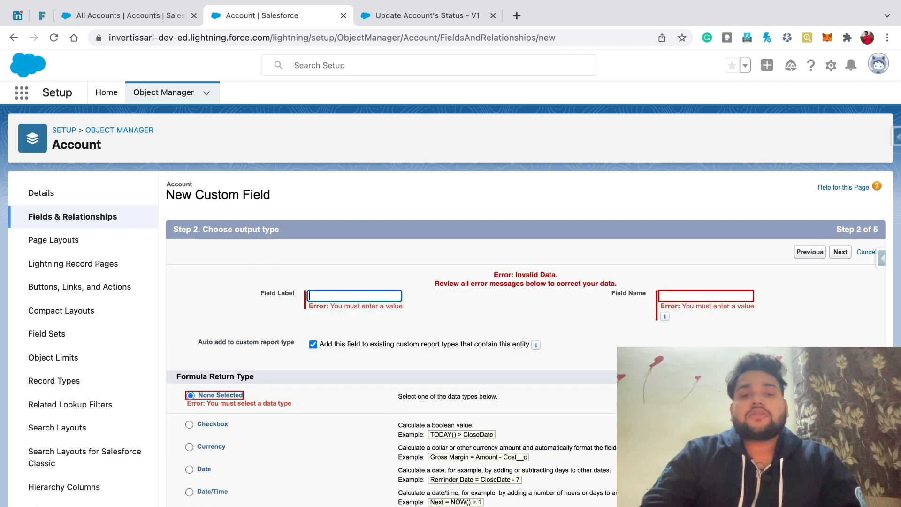
- Label the formula field Test, set its return type to Text, and continue to the formula editor
type("Test")
key("Tab")
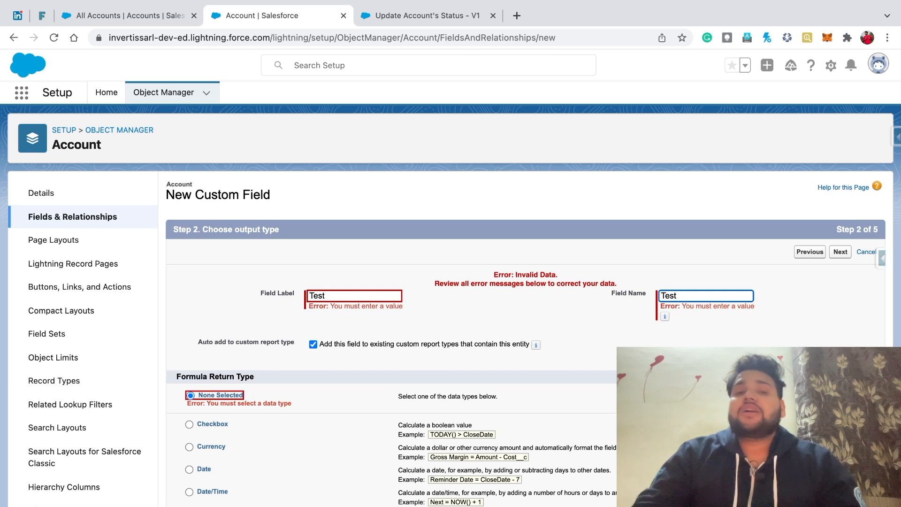
scroll(525, 338, "down", 3)
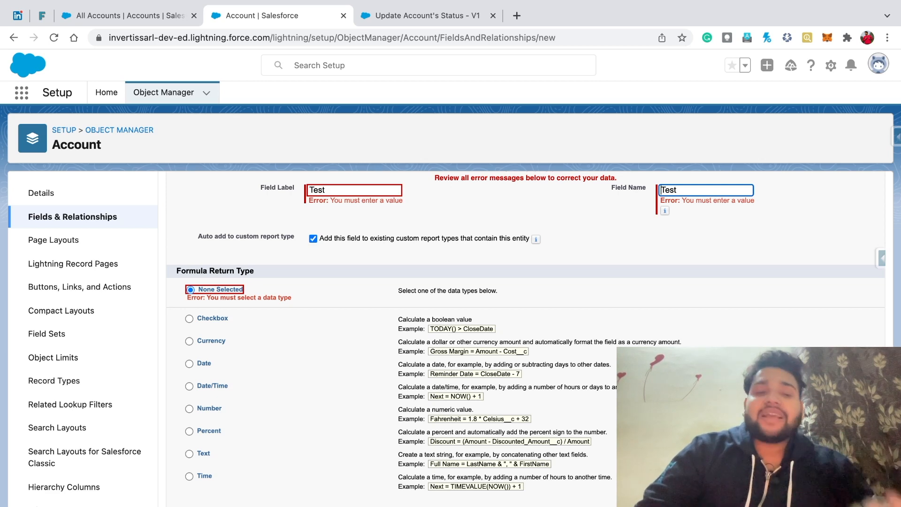
left_click(190, 454)
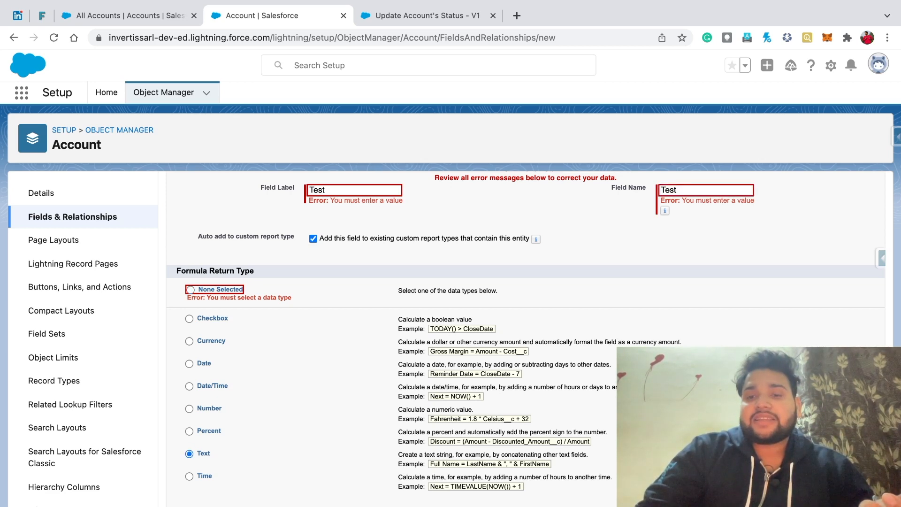
scroll(525, 337, "down", 2)
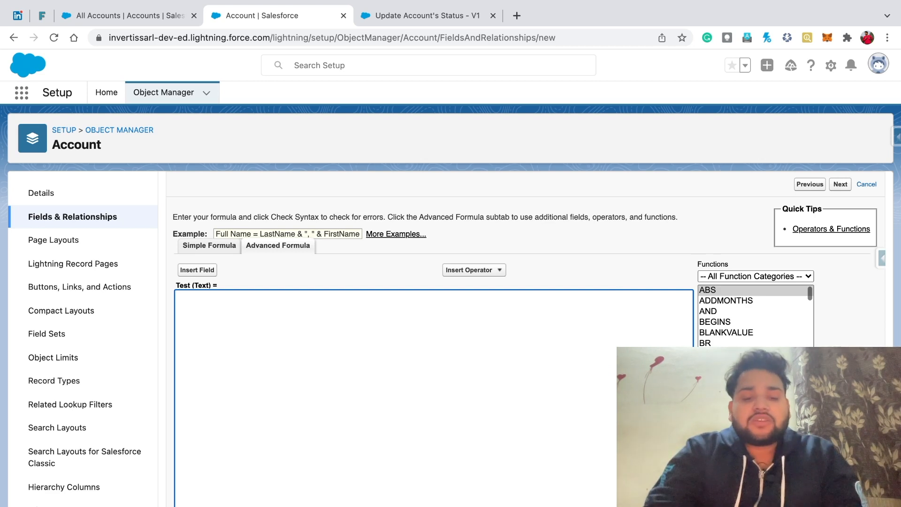
- Paste the {!$Record.Account_Rating__c} reference into the Test formula and insert an IF function template below it
key("super+v")
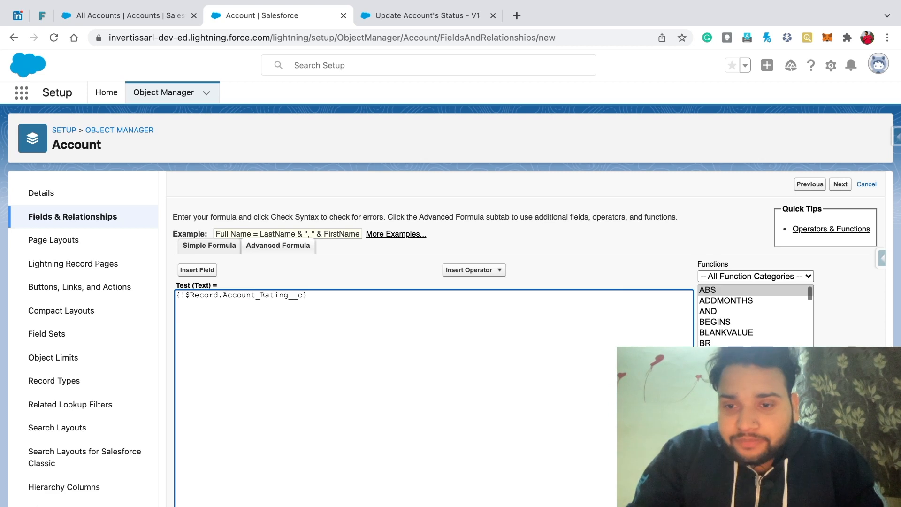
left_click(715, 322)
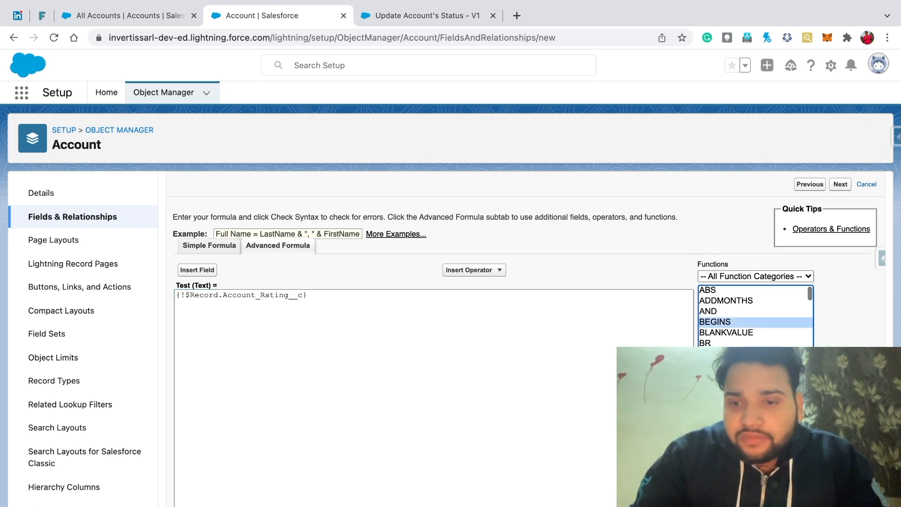
key("i")
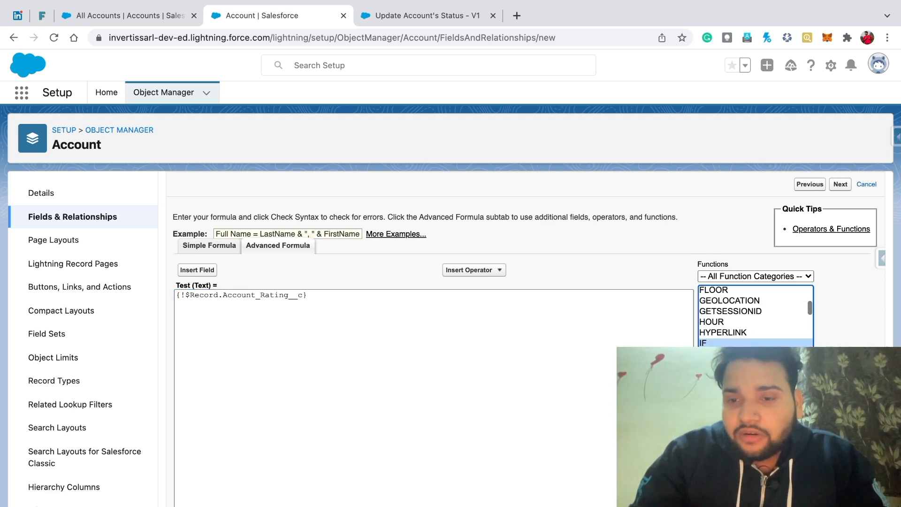
left_click(736, 359)
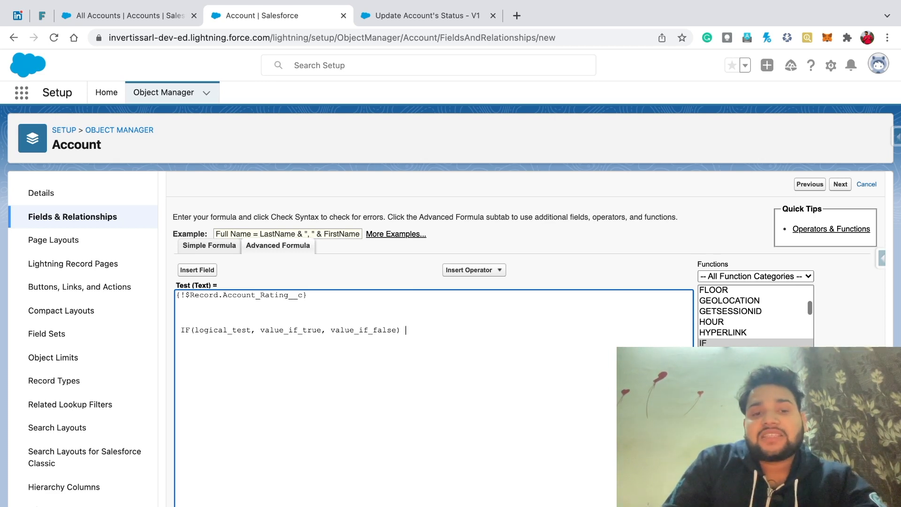
- Highlight the IF function's logical_test, value_if_true and value_if_false arguments in turn
double_click(222, 329)
double_click(291, 330)
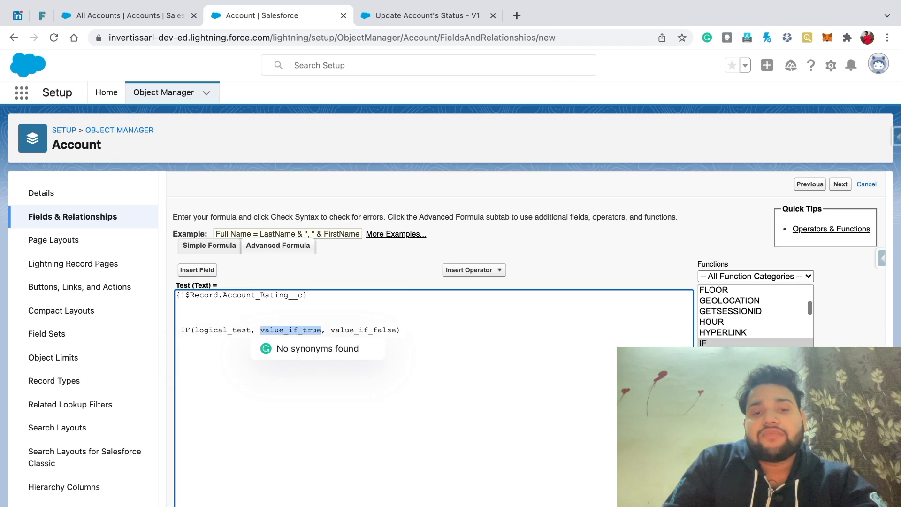
double_click(360, 330)
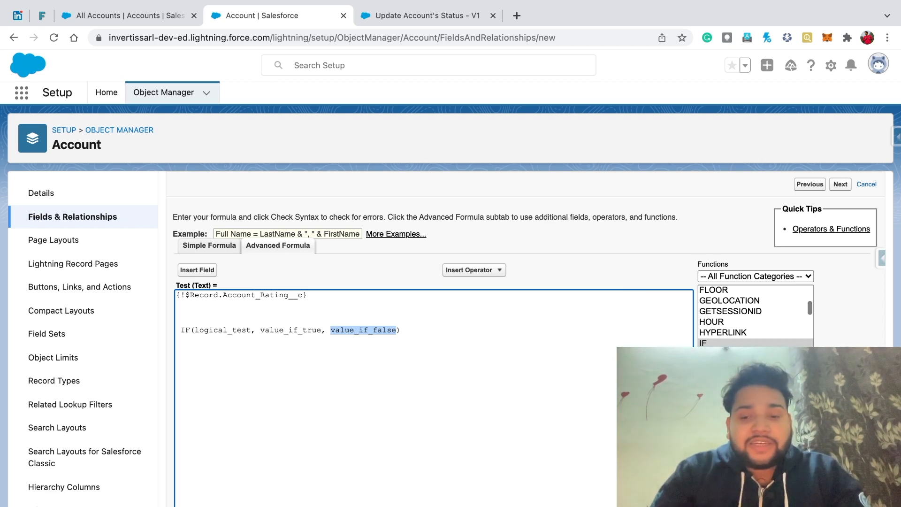
- Replace the IF function's logical_test argument with an OR function template, removing the extra space before it
double_click(222, 331)
key("BackSpace")
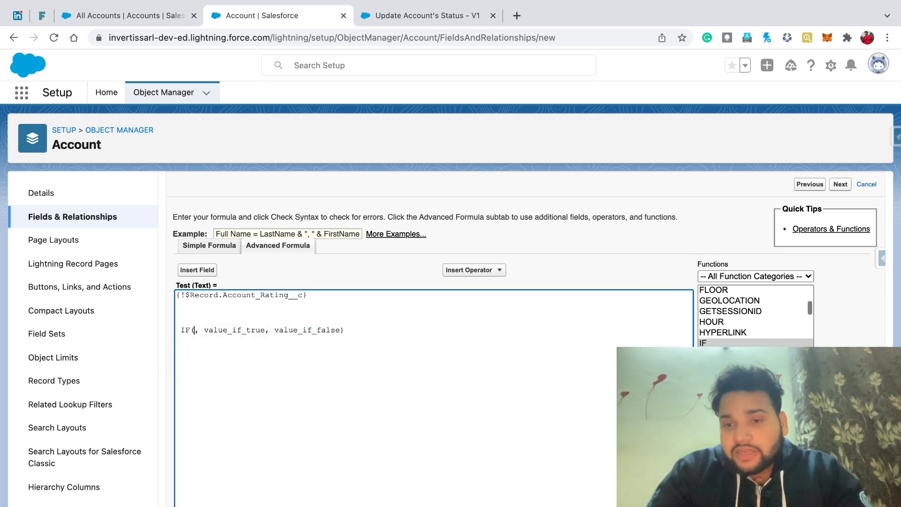
left_click(732, 322)
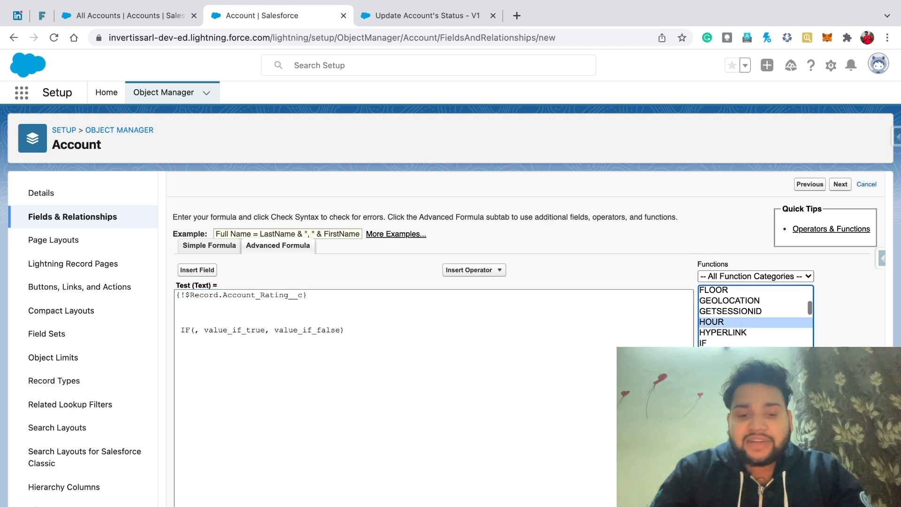
key("o")
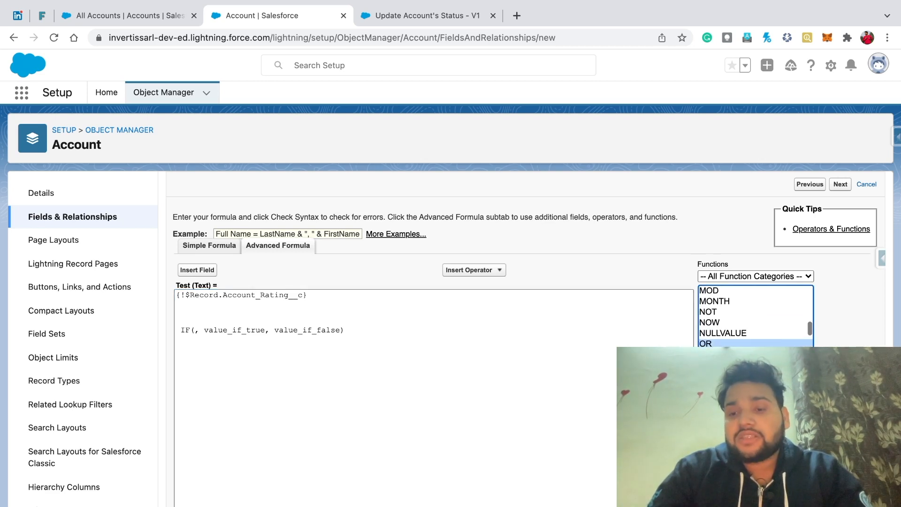
left_click(735, 359)
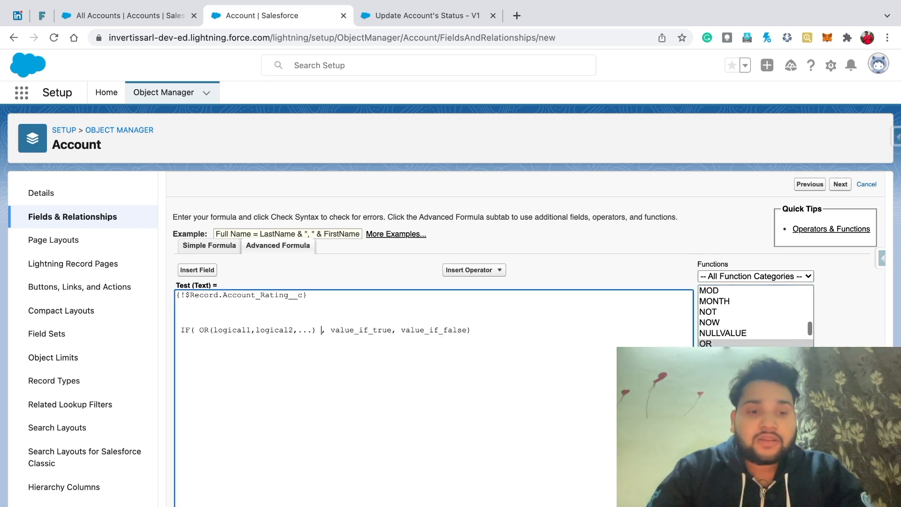
key("BackSpace")
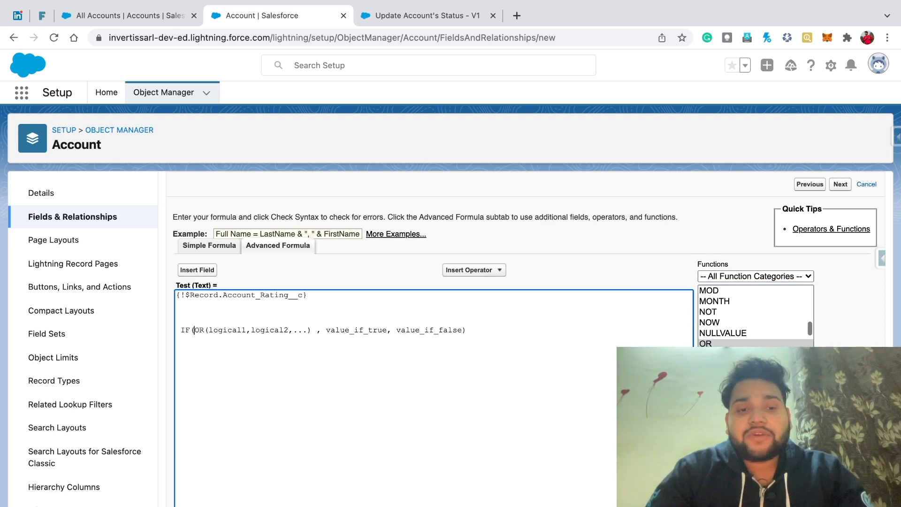
- Replace the OR function's logical1 argument with an ISPICKVAL function template, without a space before it
double_click(223, 330)
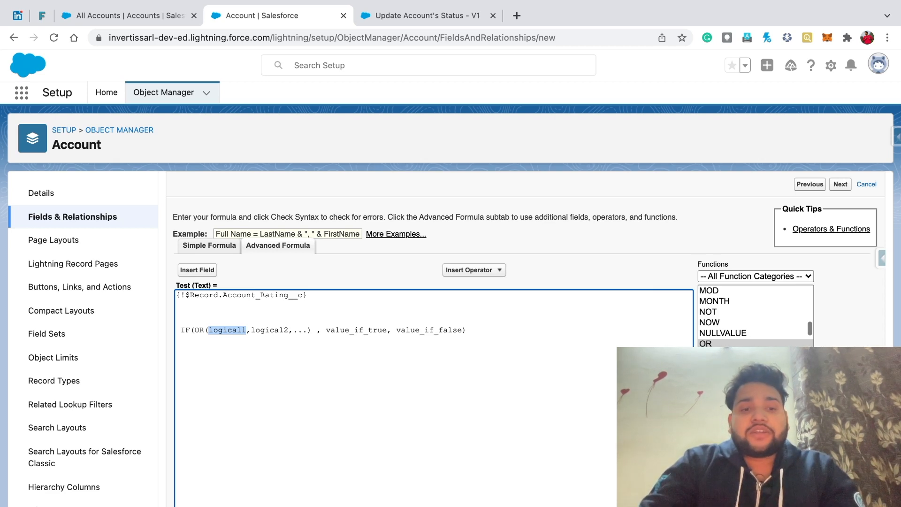
key("BackSpace")
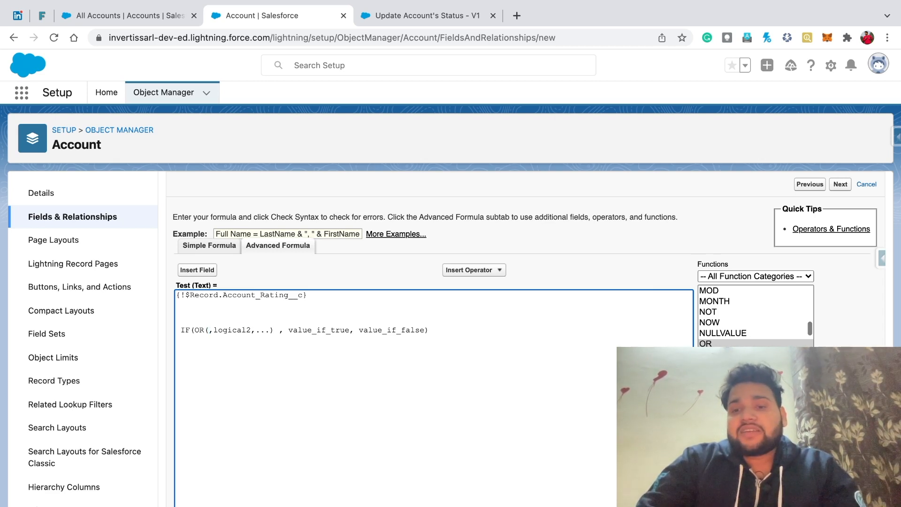
left_click(732, 332)
type("isp")
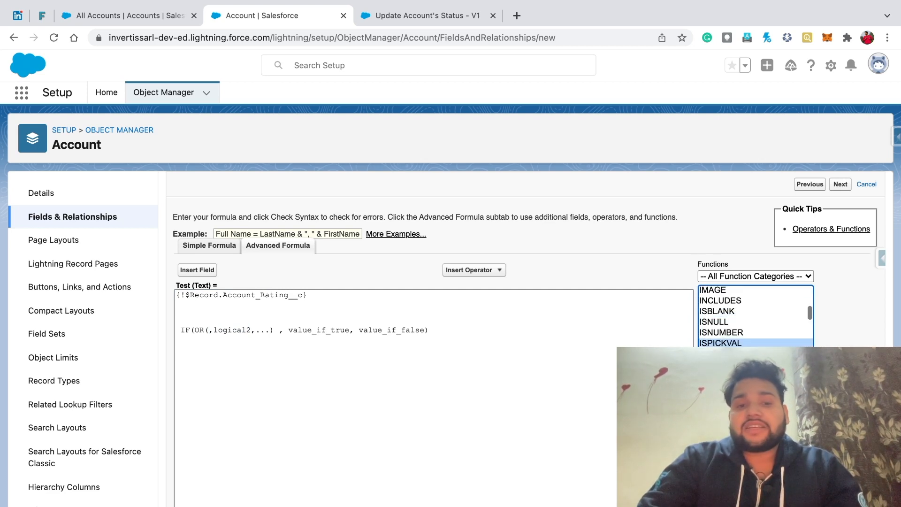
left_click(736, 356)
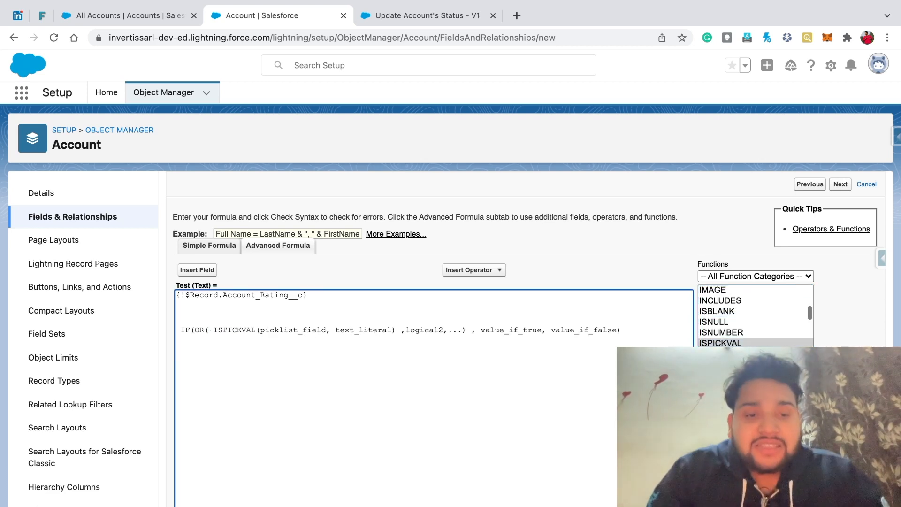
left_click(213, 330)
key("BackSpace")
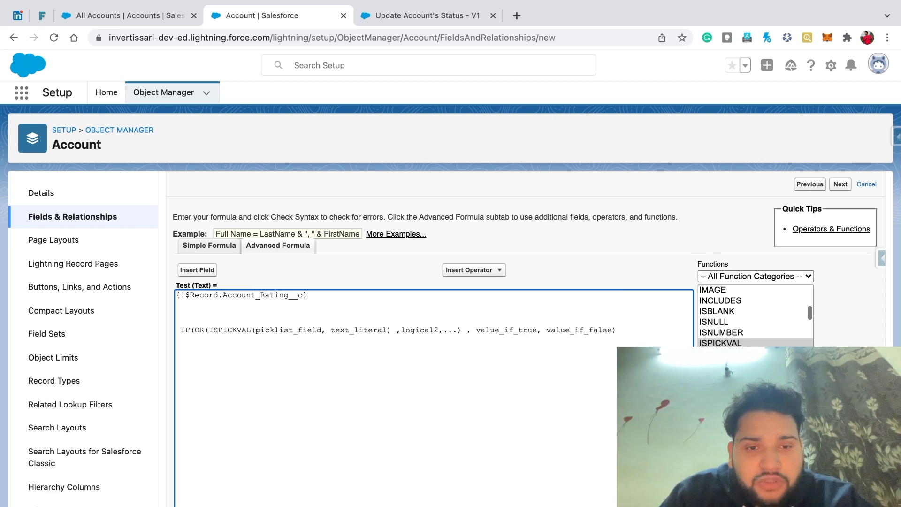
- Move the {!$Record.Account_Rating__c} reference from the first line into ISPICKVAL, replacing its picklist_field argument
left_click_drag(307, 295, 177, 295)
key("super+c")
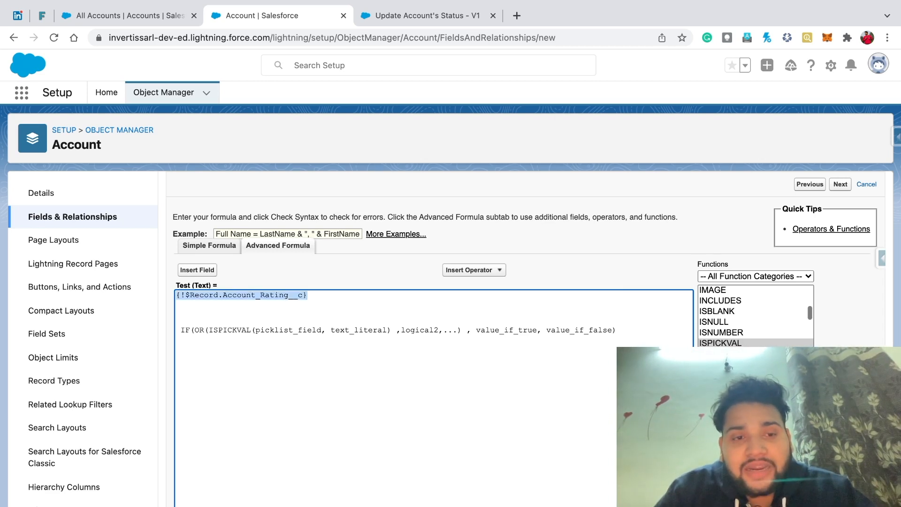
key("BackSpace")
double_click(288, 330)
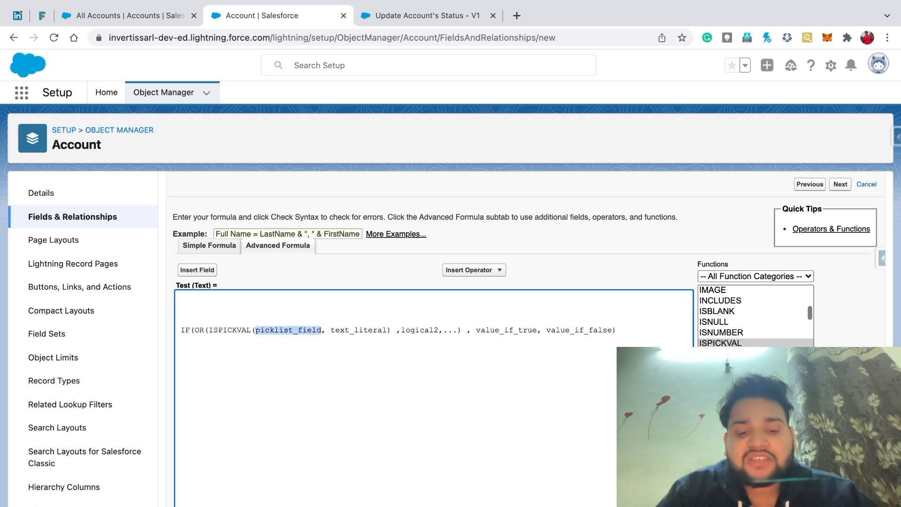
key("super+v")
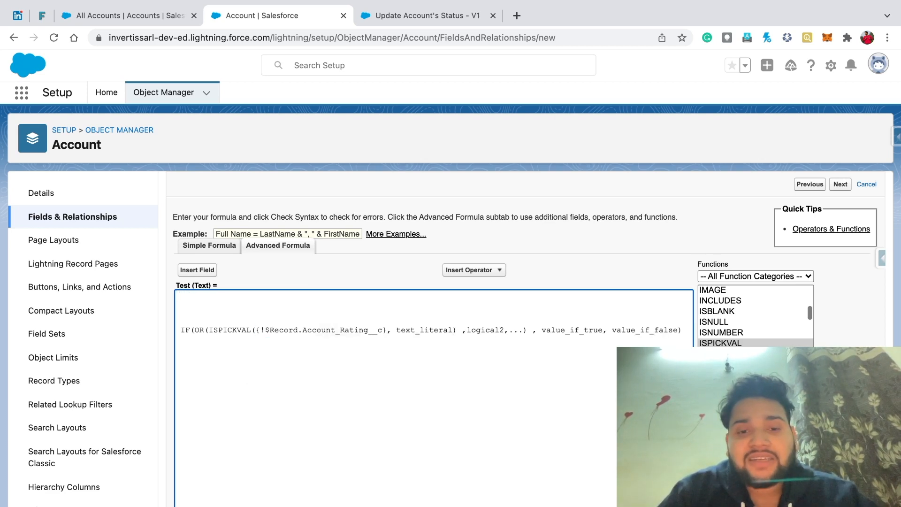
- Replace ISPICKVAL's text_literal argument with '0', leaving no space after the comma
double_click(422, 330)
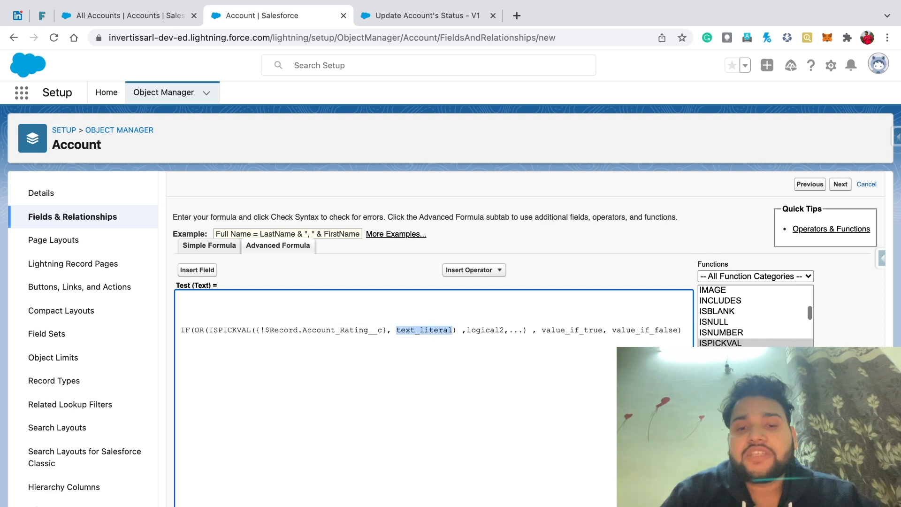
key("BackSpace")
key("BackSpace")
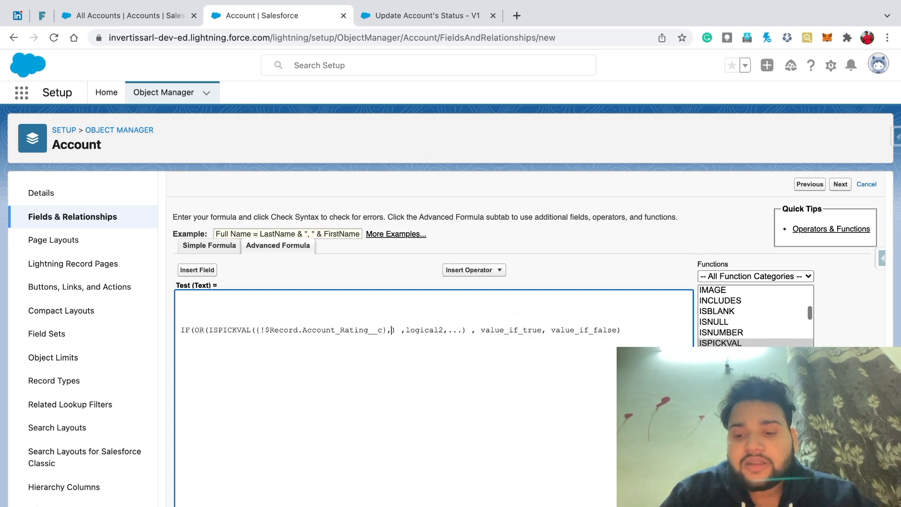
type("'0'")
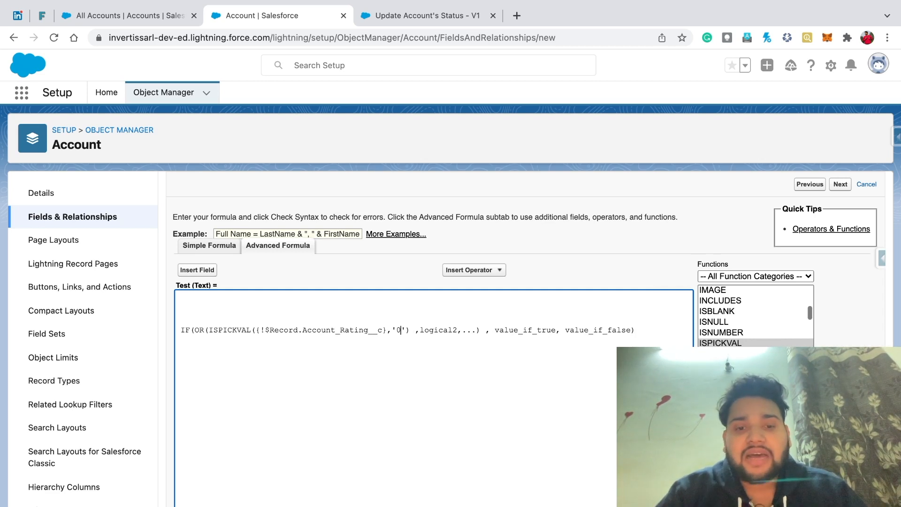
- Copy the ISPICKVAL expression over the OR function's logical2 argument and remove the trailing ,... placeholder
left_click_drag(411, 330, 208, 330)
key("super+c")
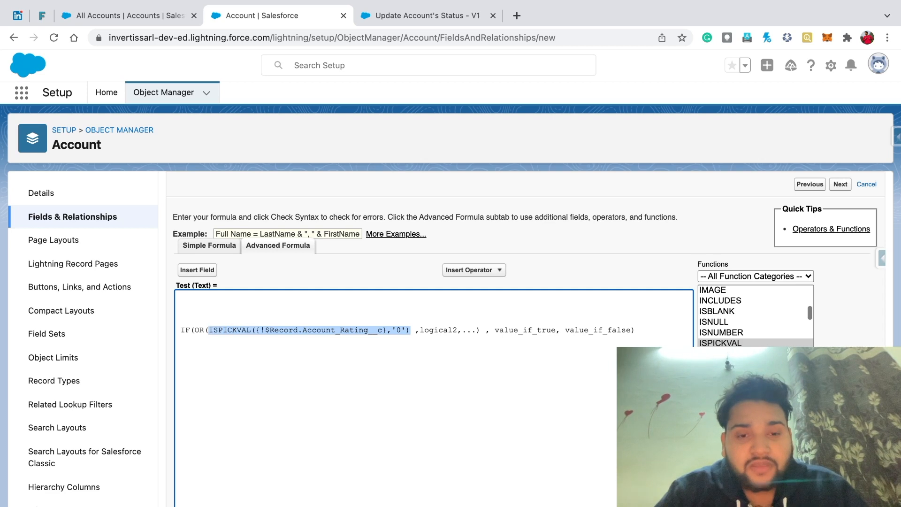
double_click(438, 330)
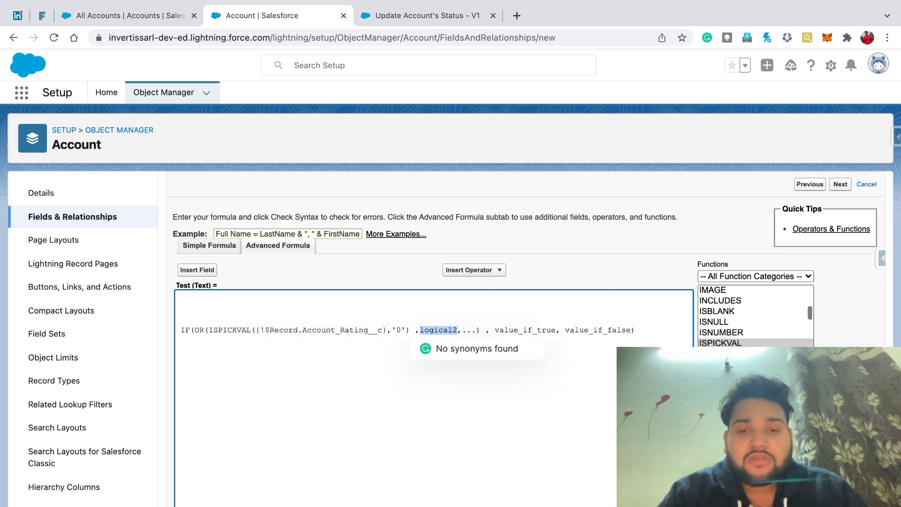
key("super+v")
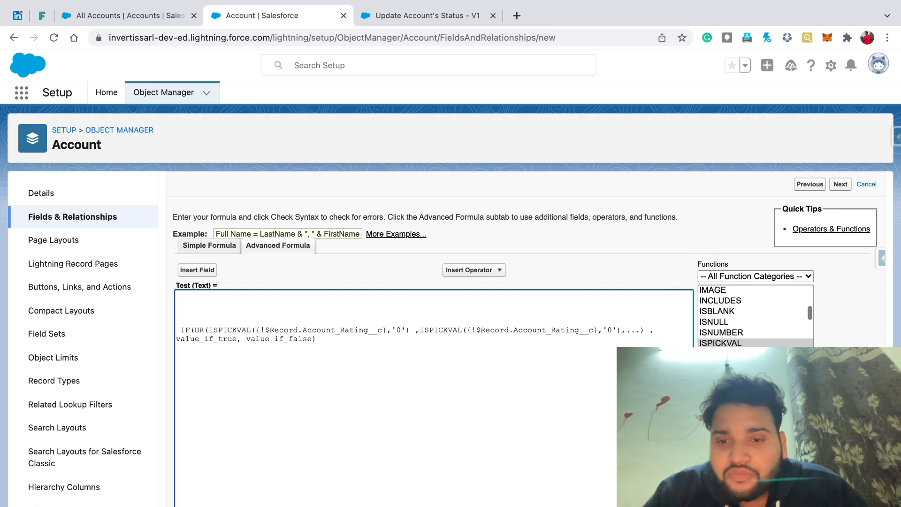
key("BackSpace")
key("BackSpace")
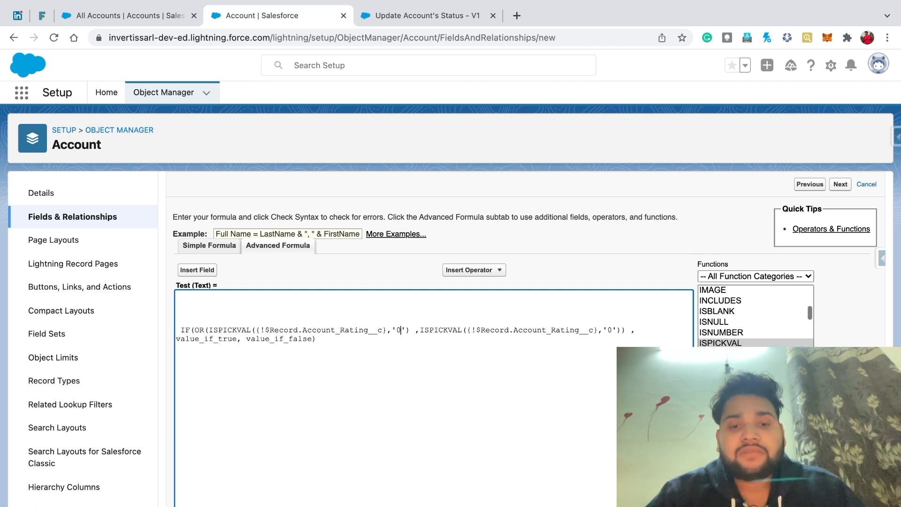
- Set the compared rating values in the two ISPICKVAL conditions to '1' and '2'
key("BackSpace")
type("1")
left_click(612, 330)
key("BackSpace")
type("2")
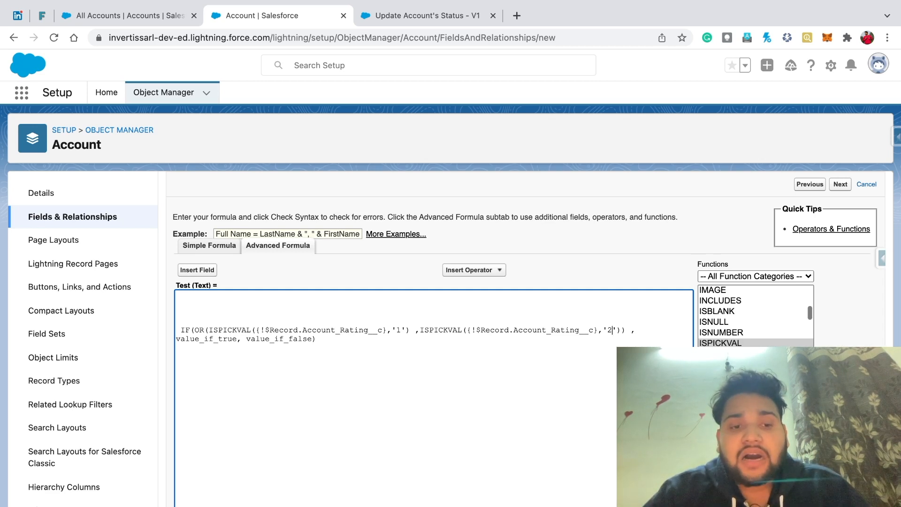
- Replace the IF function's value_if_true argument with 'Rejected'
double_click(206, 339)
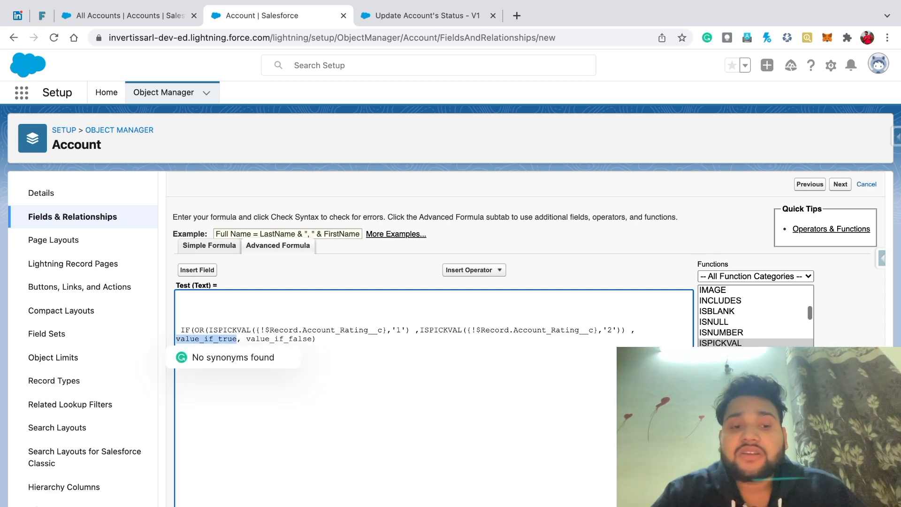
key("BackSpace")
type("''")
key("Left")
type("Reje")
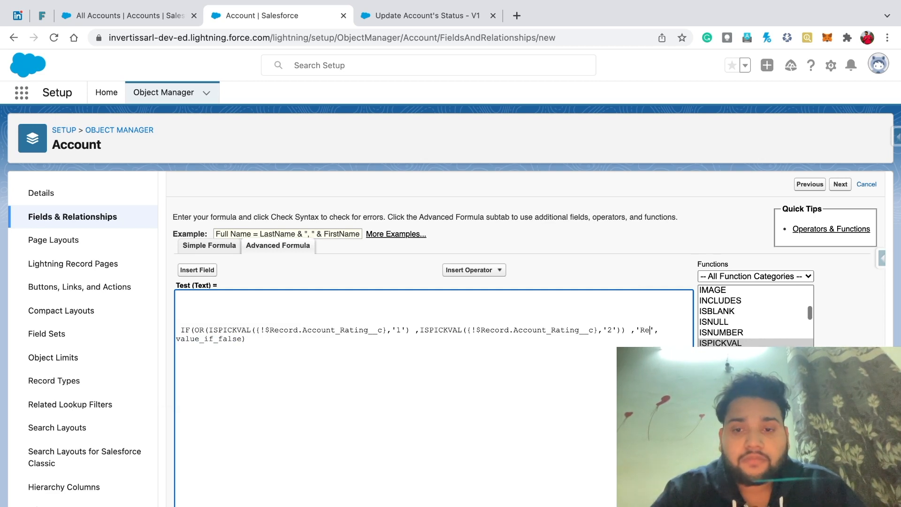
type("cted")
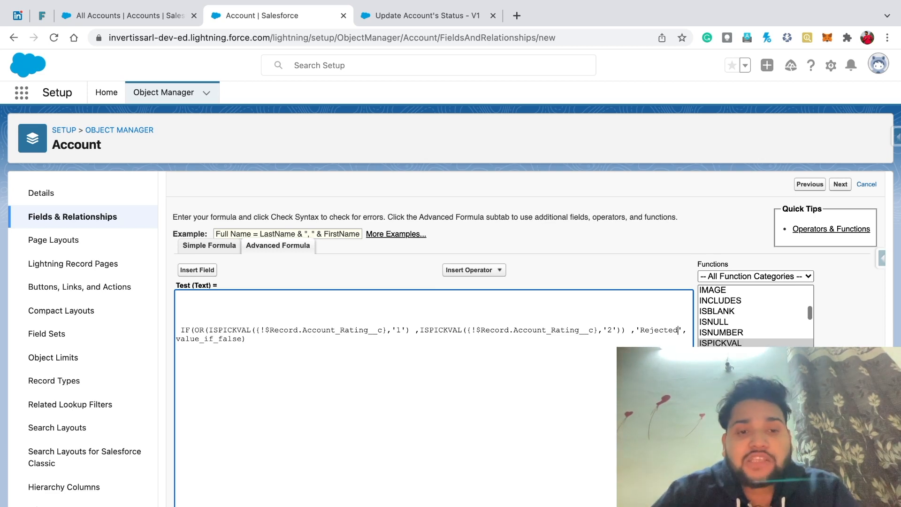
- Replace the value_if_false argument with a nested IF function template on its own line, keeping the outer closing parenthesis below
double_click(209, 339)
key("BackSpace")
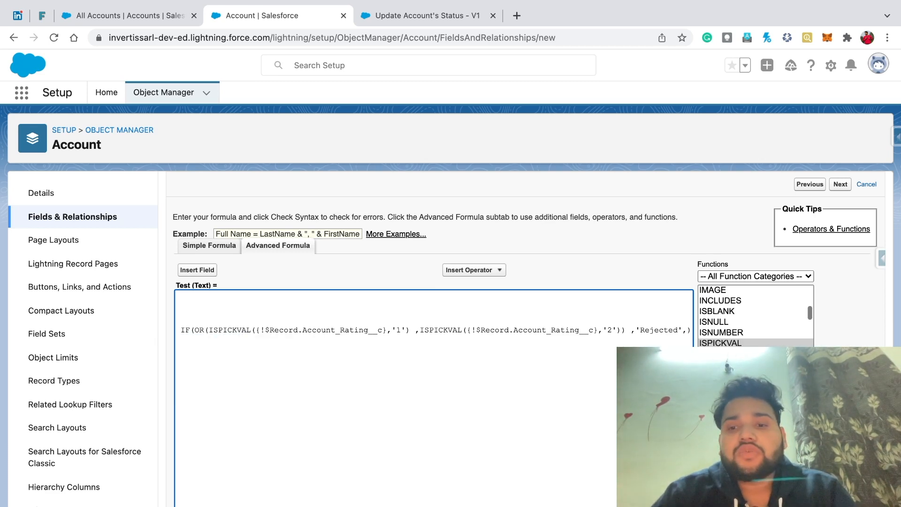
key("Return")
key("Return")
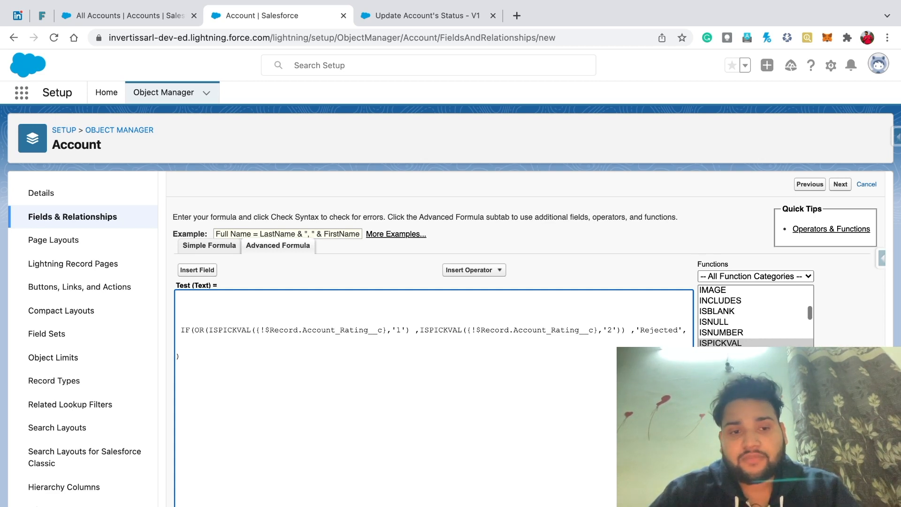
left_click(178, 339)
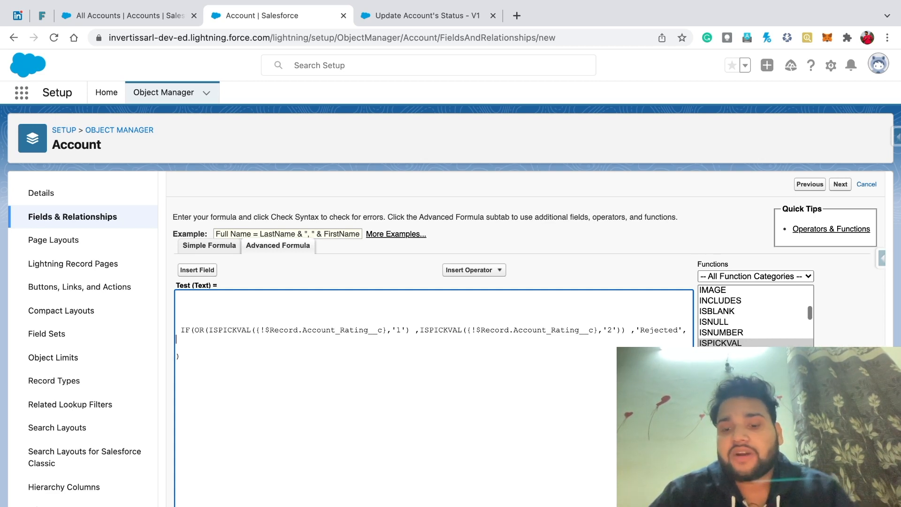
left_click(721, 333)
left_click(720, 343)
key("f")
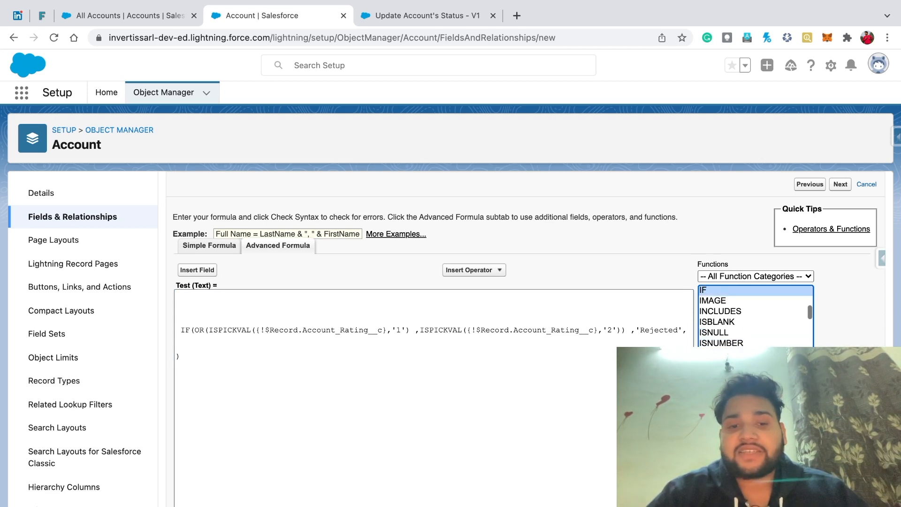
left_click(738, 358)
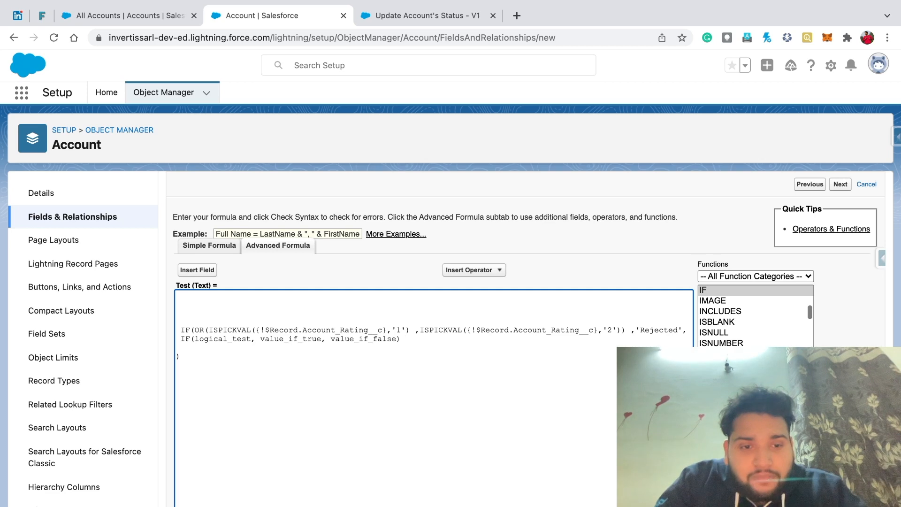
- Copy the first IF's whole OR condition over the nested IF's logical_test argument
left_click_drag(194, 329, 627, 330)
key("ctrl+c")
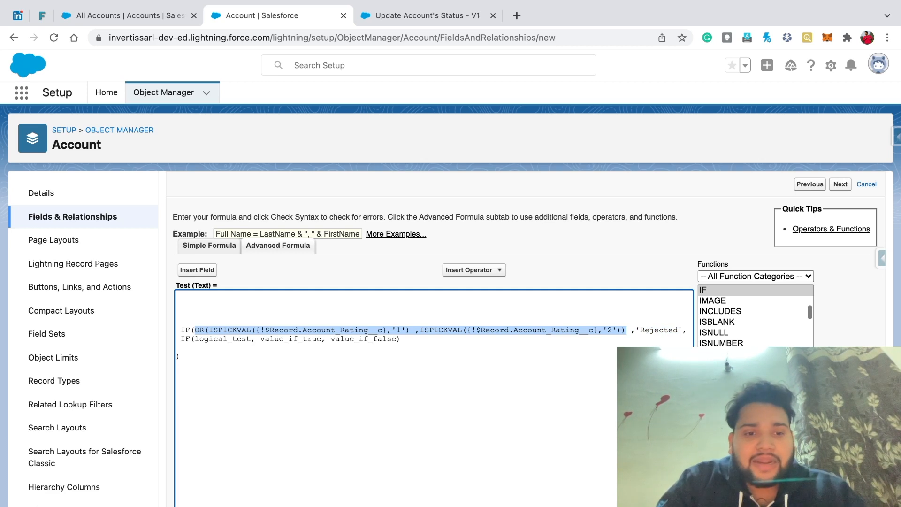
double_click(223, 339)
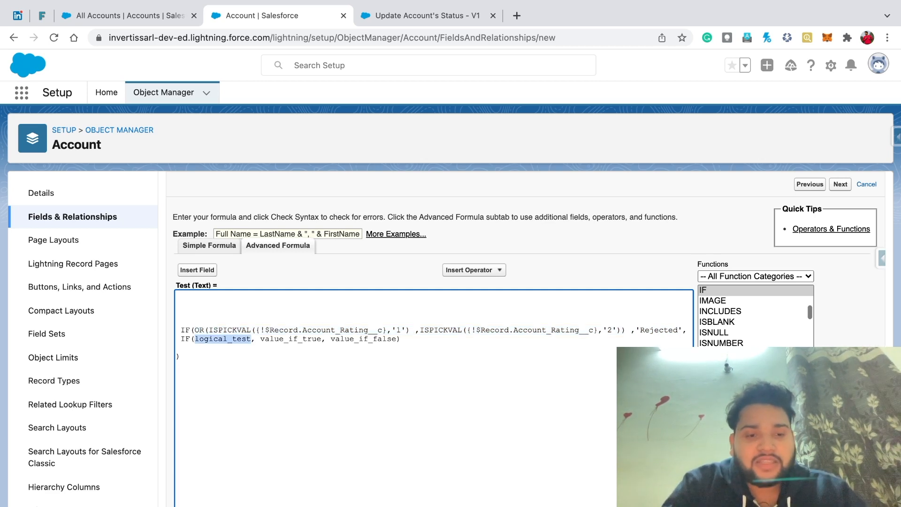
key("ctrl+v")
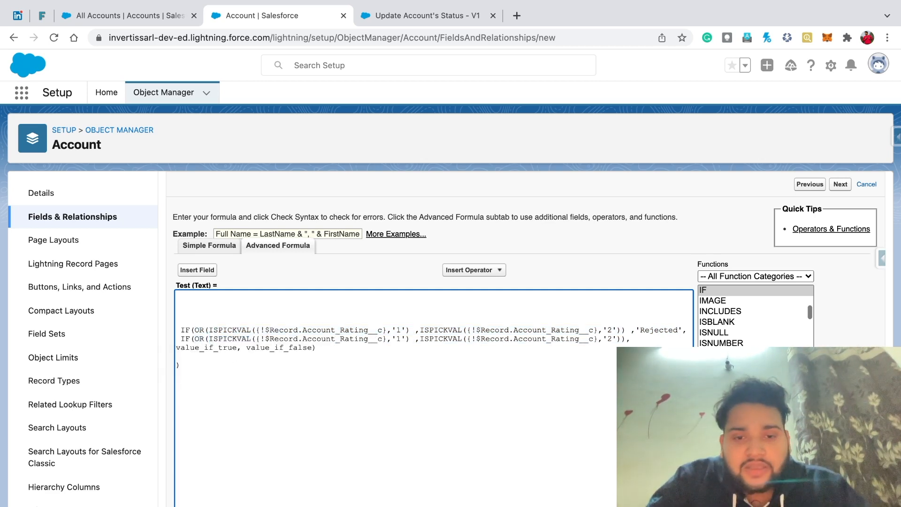
- Set the compared rating values in the nested IF's ISPICKVAL conditions to '3' and '4'
key("BackSpace")
type("3")
left_click(612, 339)
key("BackSpace")
type("4")
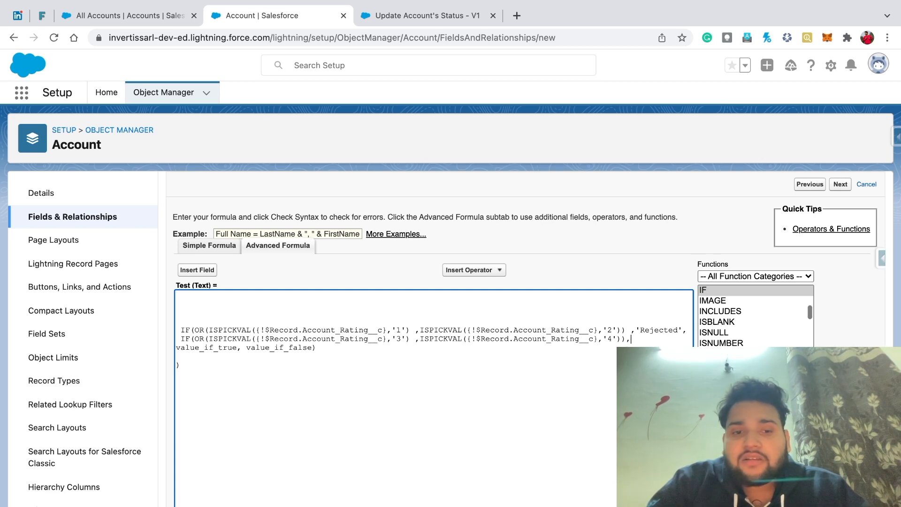
- Replace the nested IF function's value_if_true argument with 'Proceed'
double_click(206, 348)
key("BackSpace")
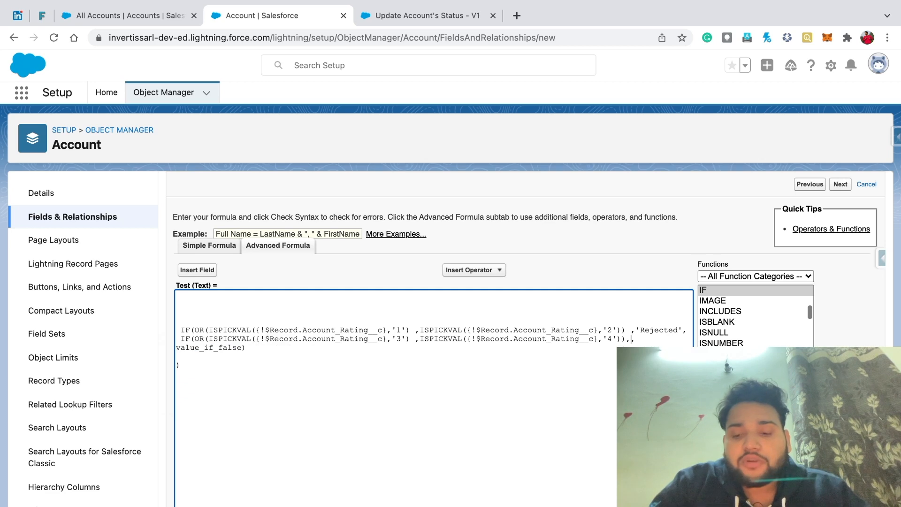
type("'Proce")
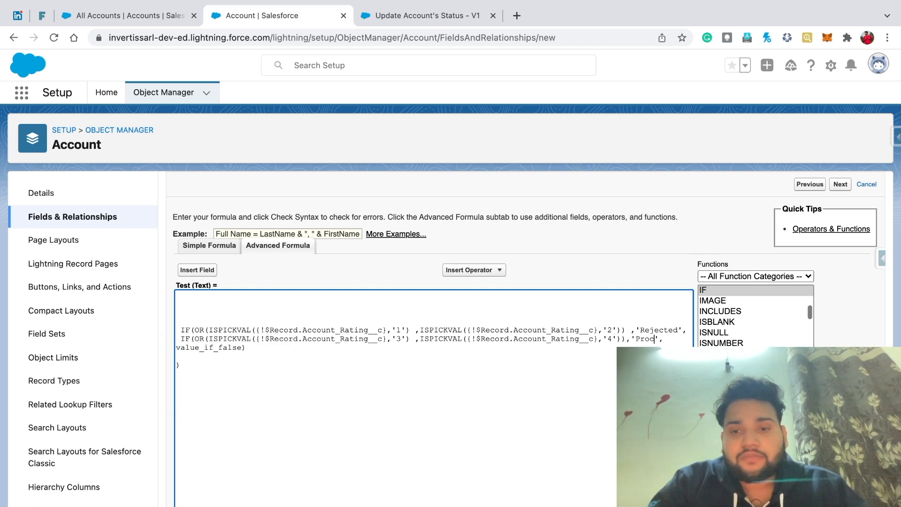
type("ed")
double_click(654, 330)
double_click(652, 339)
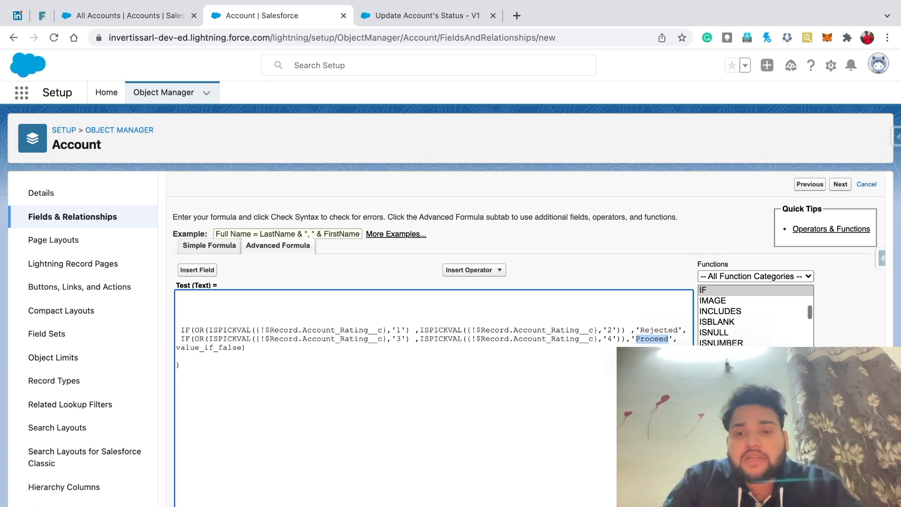
- Replace the nested IF's value_if_false argument with a third IF function template on its own line
left_click(219, 347)
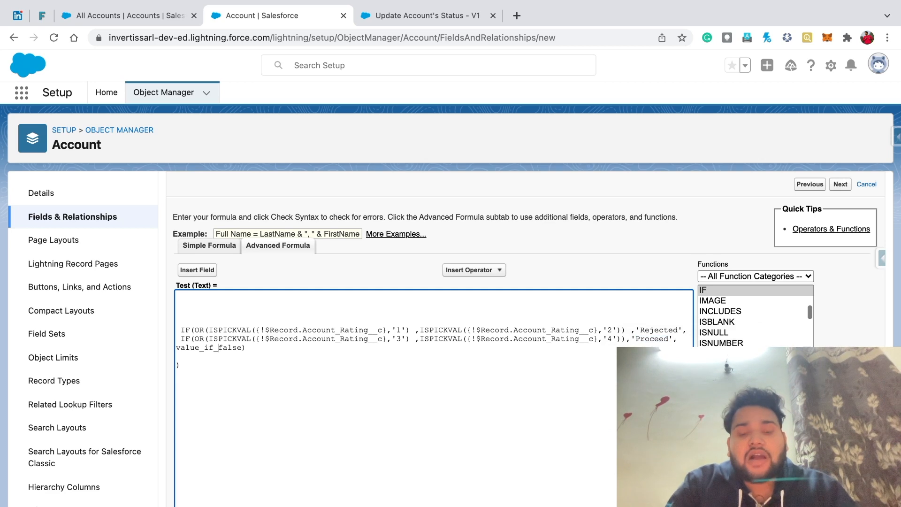
double_click(218, 348)
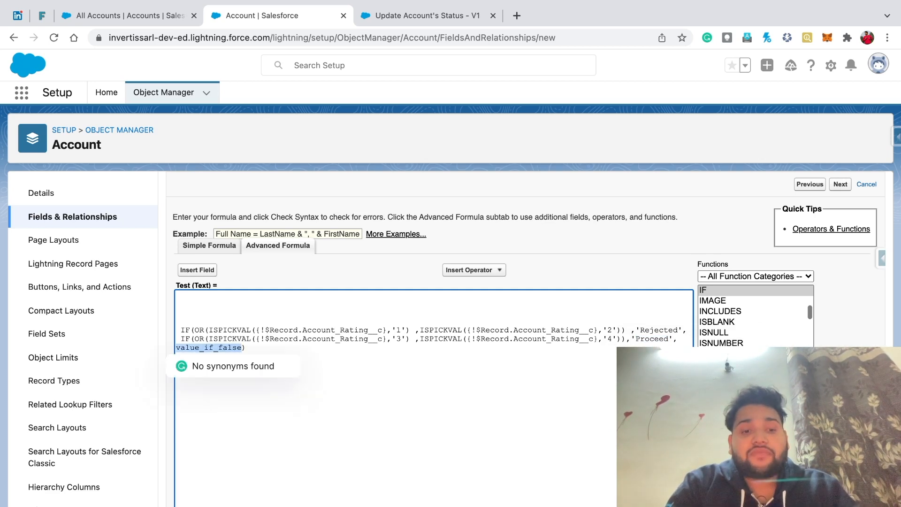
key("BackSpace")
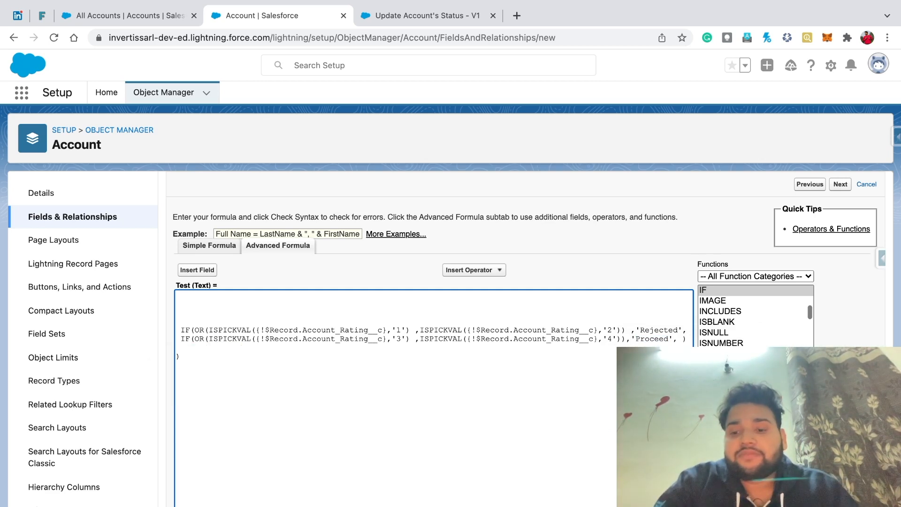
key("BackSpace")
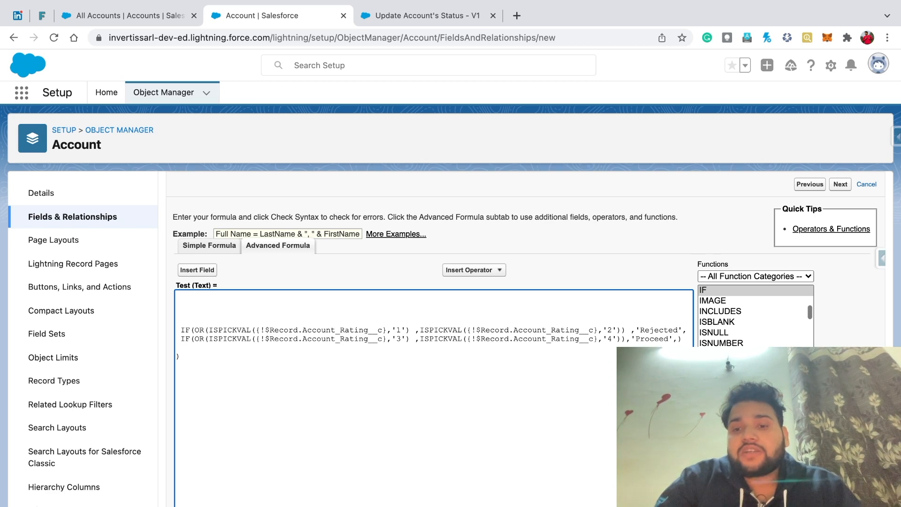
left_click(717, 322)
left_click(714, 332)
left_click(709, 290)
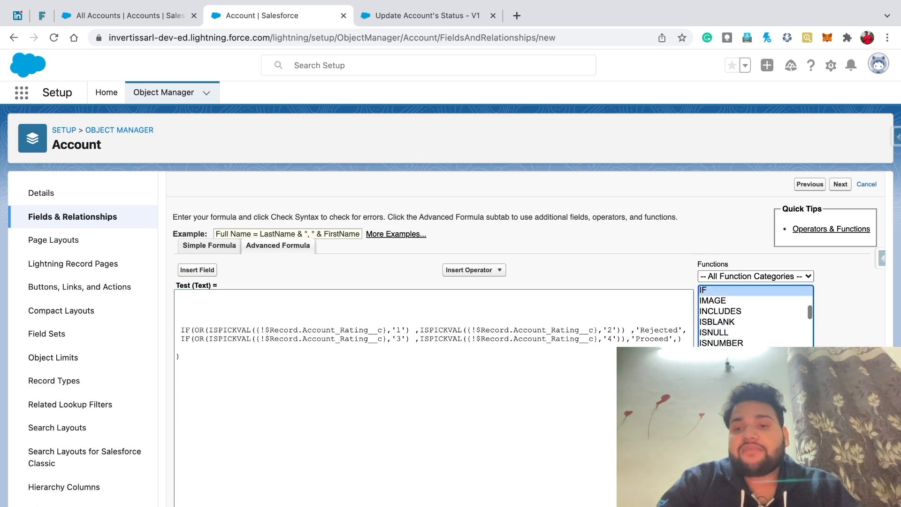
left_click(738, 358)
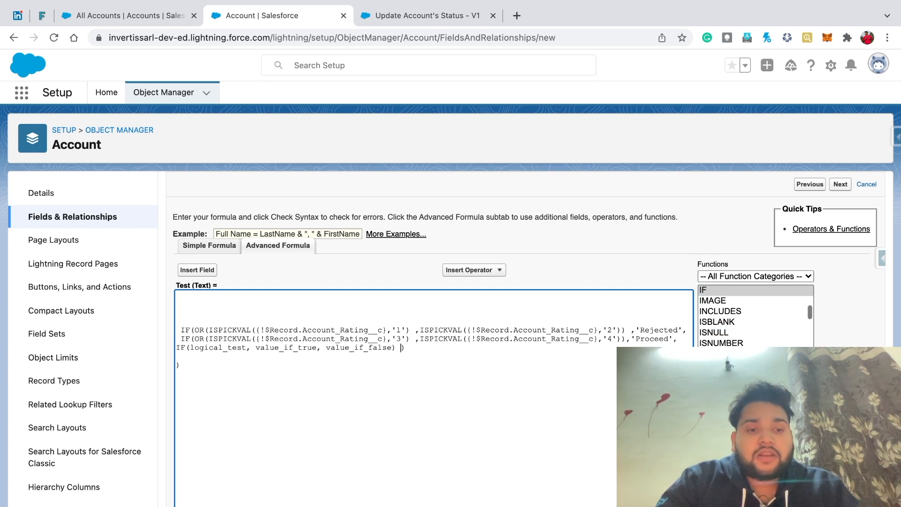
left_click(177, 348)
key("Return")
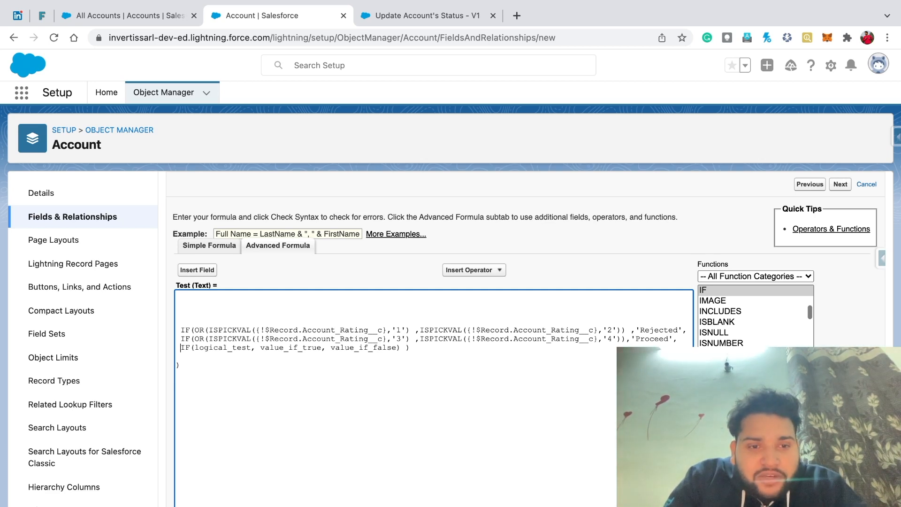
- Copy the first ISPICKVAL condition over the third IF's logical_test argument and set its compared rating to '5'
left_click_drag(209, 329, 410, 330)
key("ctrl+c")
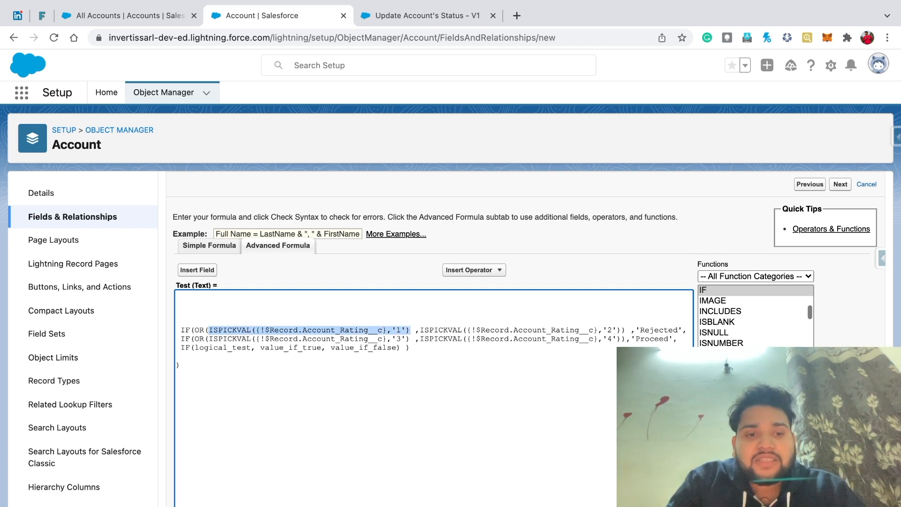
double_click(223, 348)
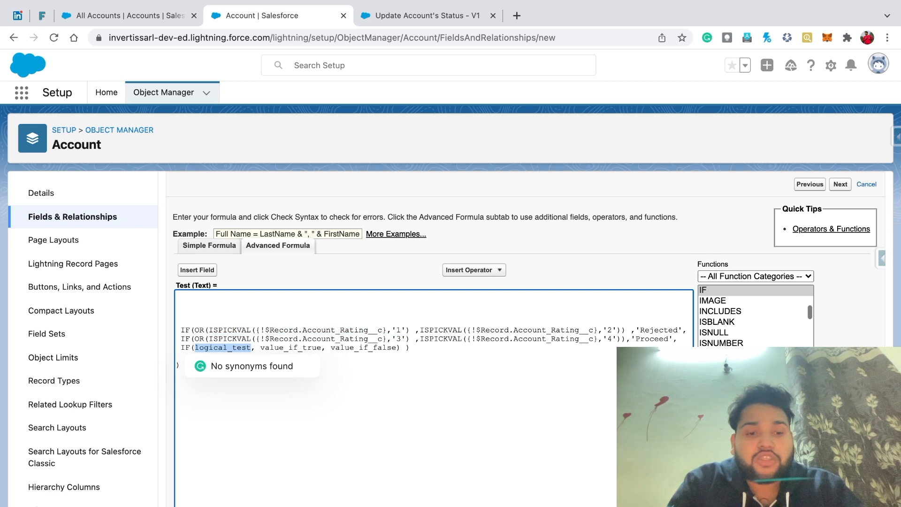
key("ctrl+v")
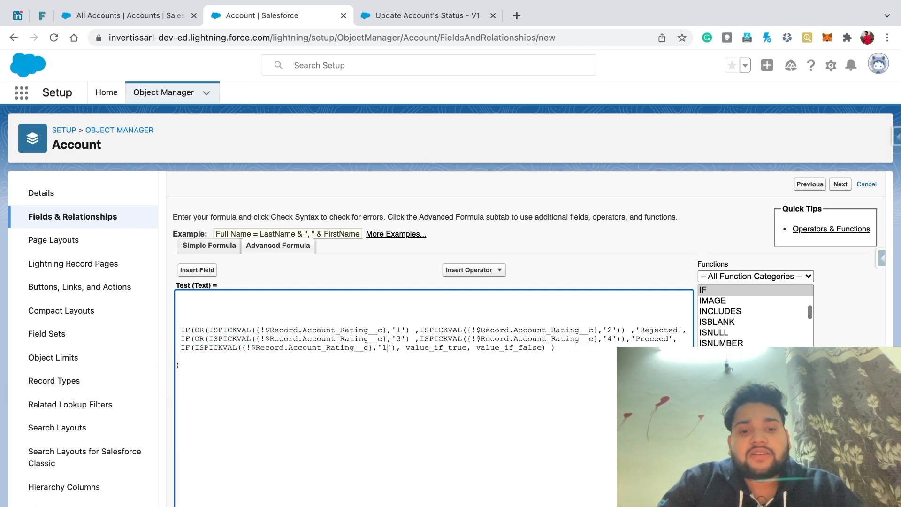
key("Left")
key("Left")
key("BackSpace")
type("5")
- Set the third IF's value_if_true argument to 'Accepted' and its value_if_false argument to an empty string ''
double_click(436, 348)
key("BackSpace")
type("''")
key("Left")
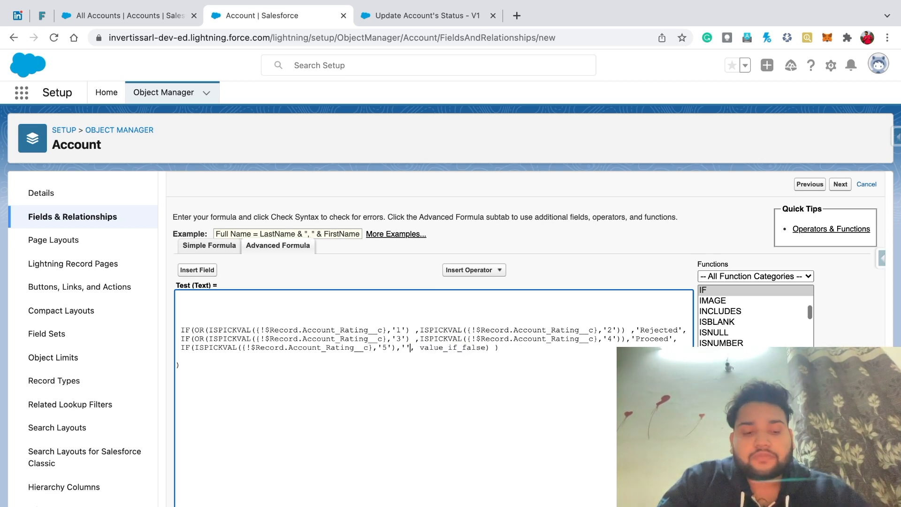
type("Acc")
type("epted")
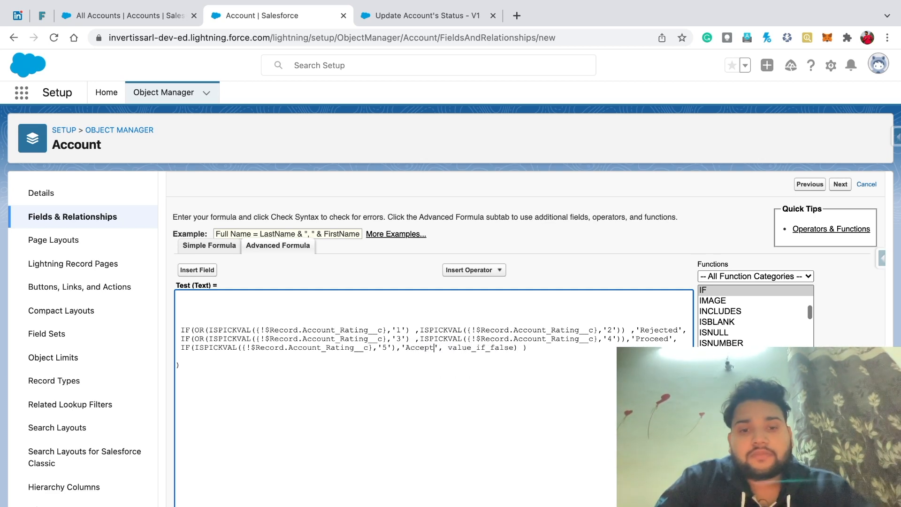
double_click(502, 348)
key("BackSpace")
type("'")
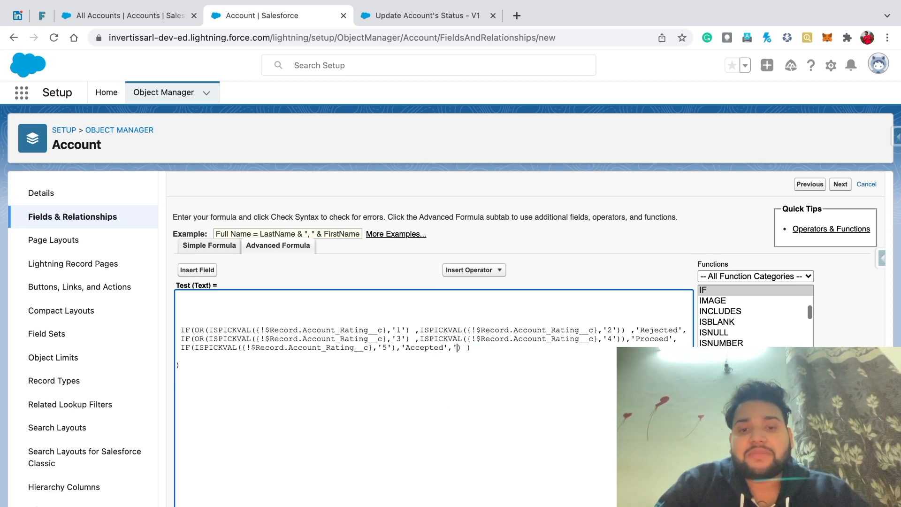
type("'")
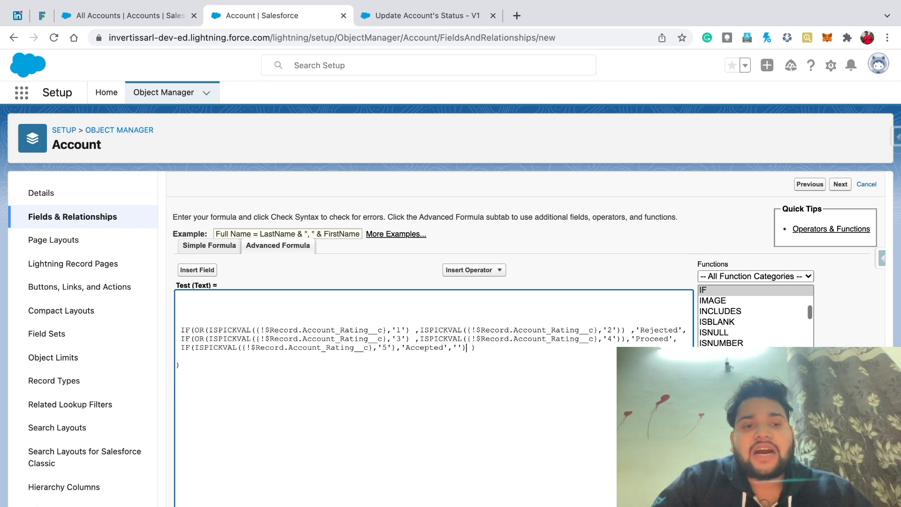
- Copy the complete formula into the new Status resource in the Update Account's Status flow, then finish the resource and save the flow
left_click_drag(181, 331, 189, 366)
key("super+c")
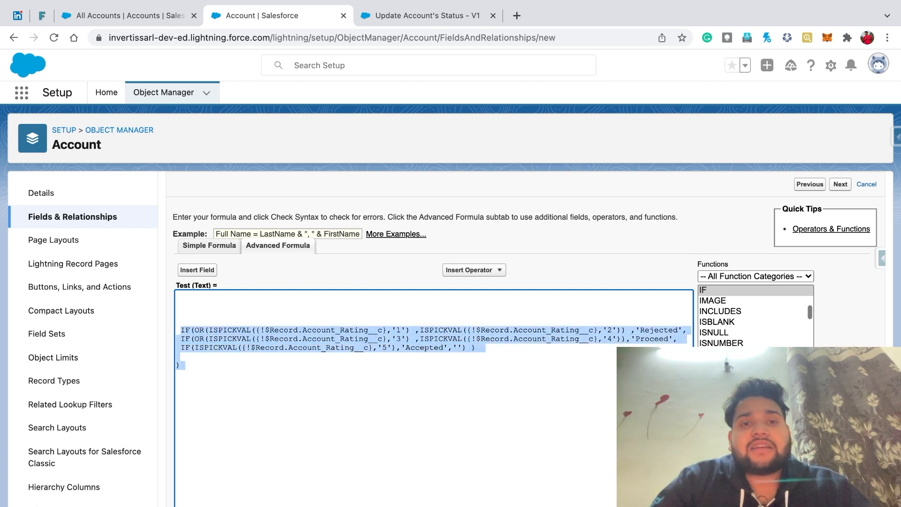
left_click(427, 16)
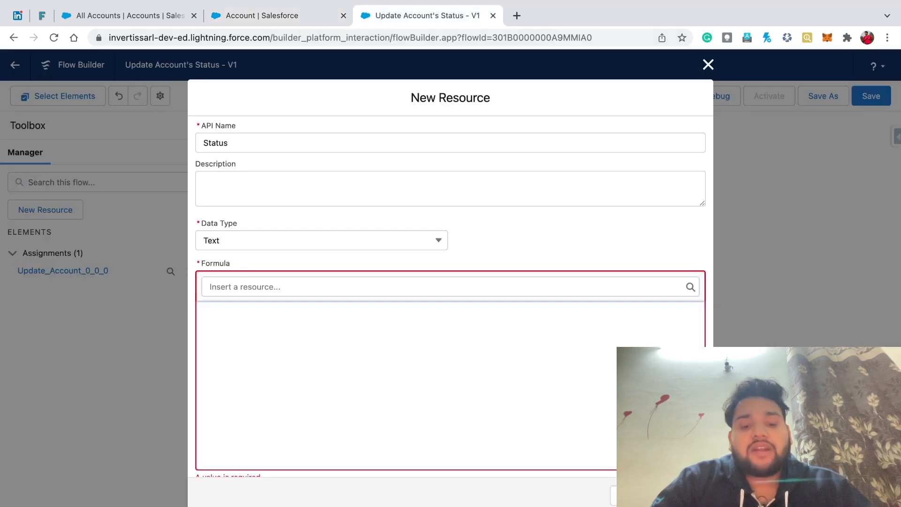
key("super+v")
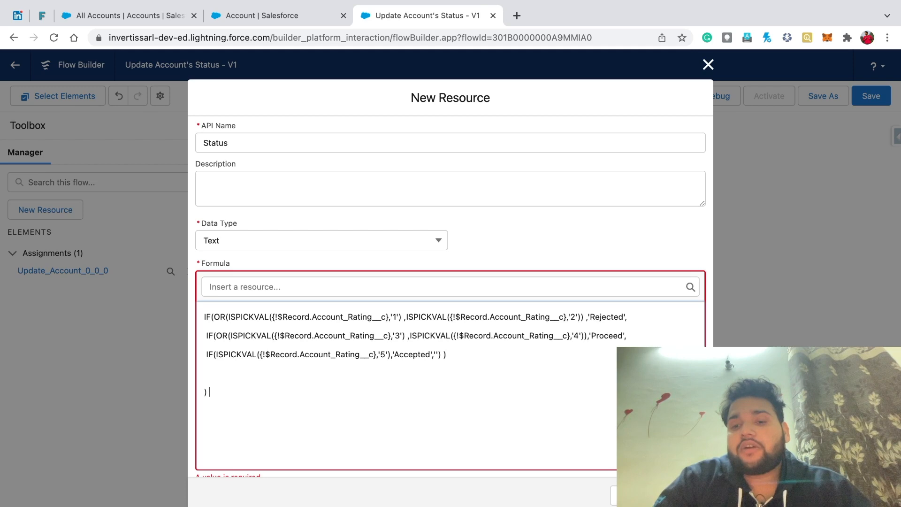
left_click(683, 496)
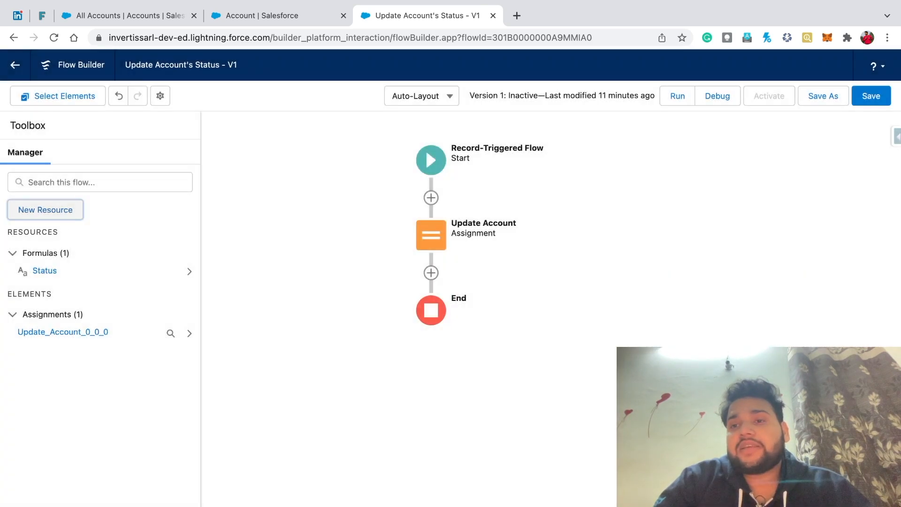
key("super+s")
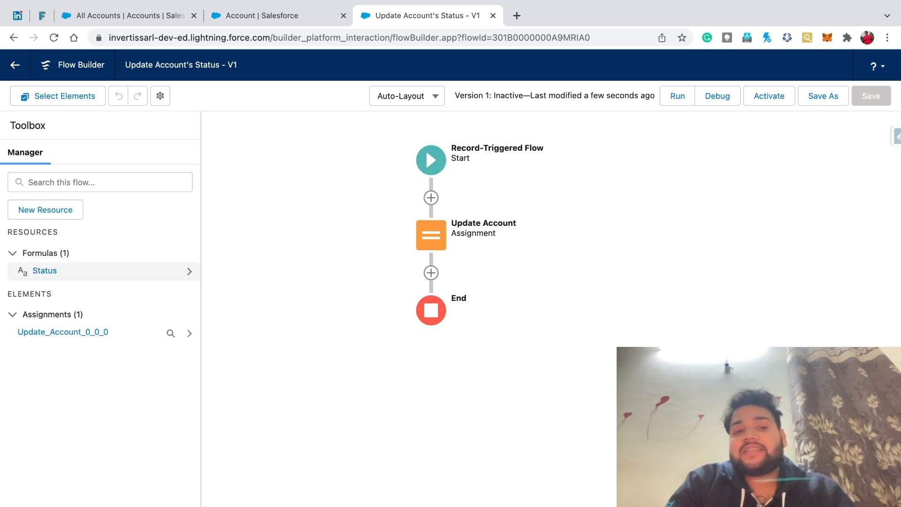
- Delete the final closing parenthesis from the Status formula and save the flow to check the syntax
left_click(44, 271)
scroll(404, 349, "down", 5)
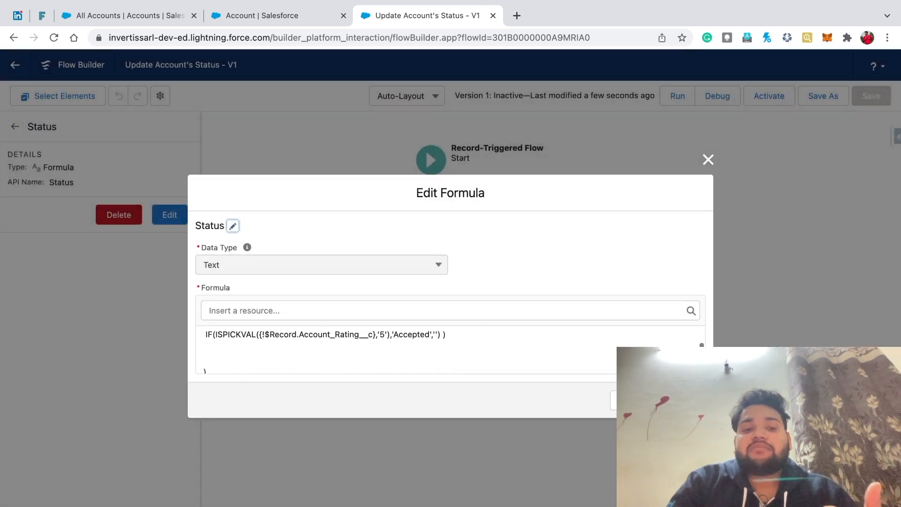
left_click(207, 360)
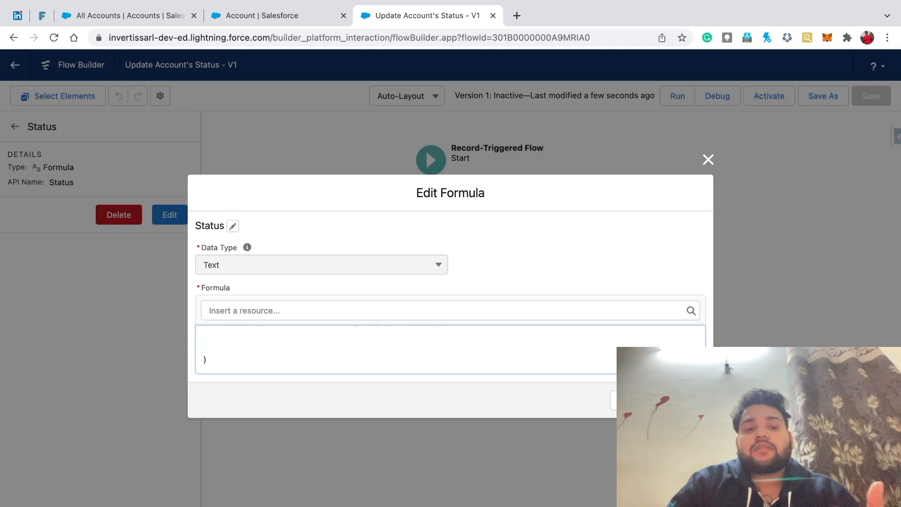
key("BackSpace")
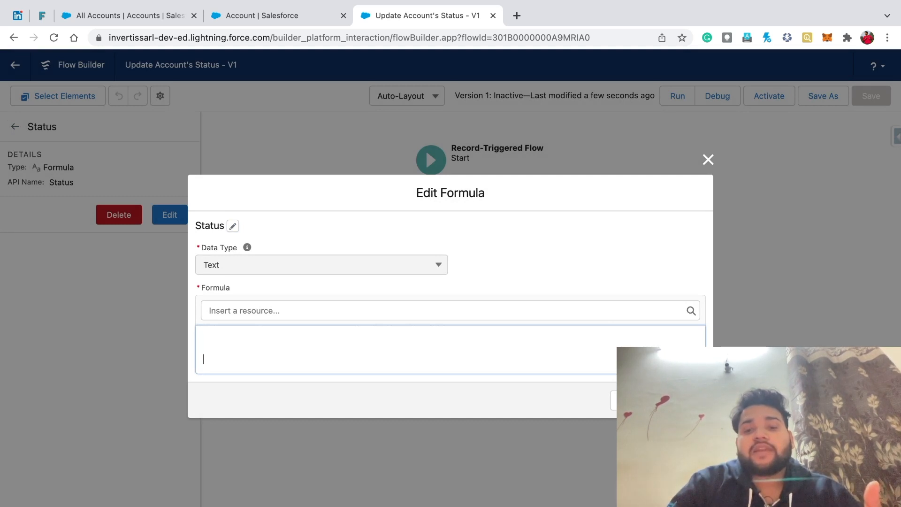
left_click(686, 400)
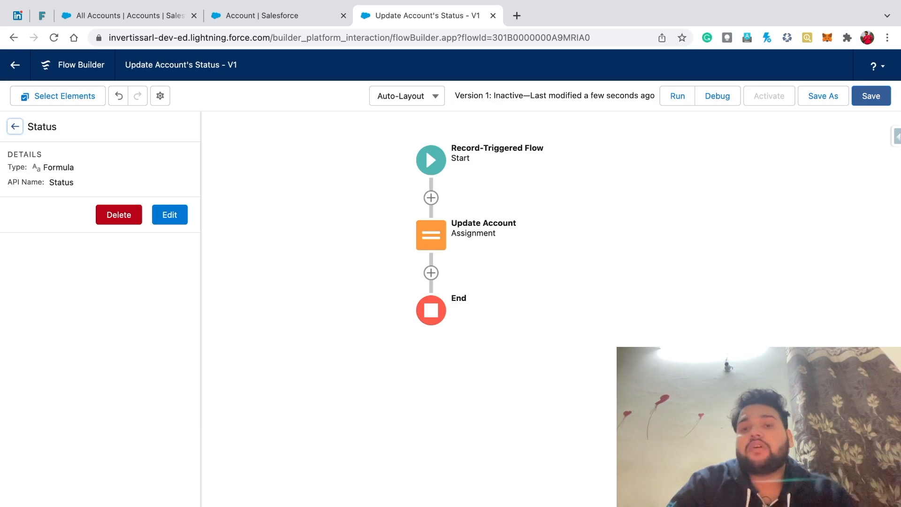
left_click(871, 95)
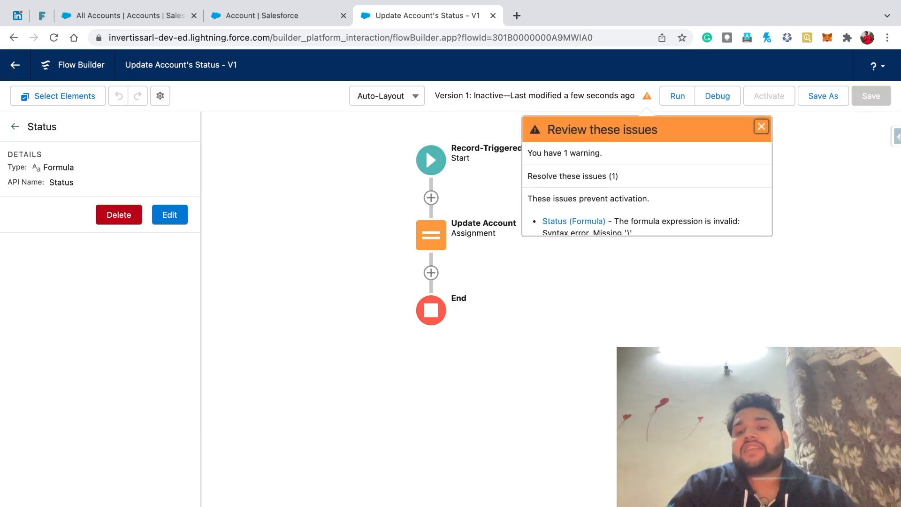
scroll(646, 189, "down", 1)
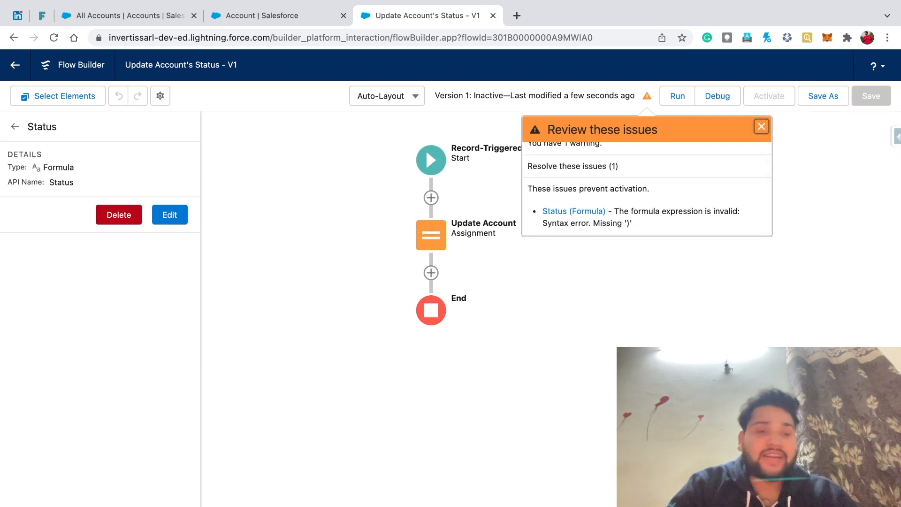
- Restore the final closing parenthesis on the last line of the Status formula and save the flow
left_click(169, 214)
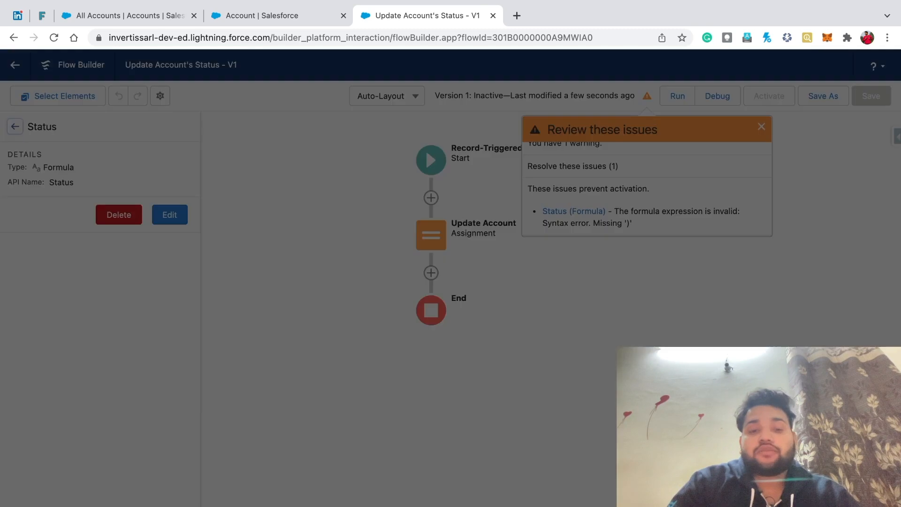
scroll(450, 350, "down", 3)
scroll(450, 350, "down", 1)
left_click(204, 359)
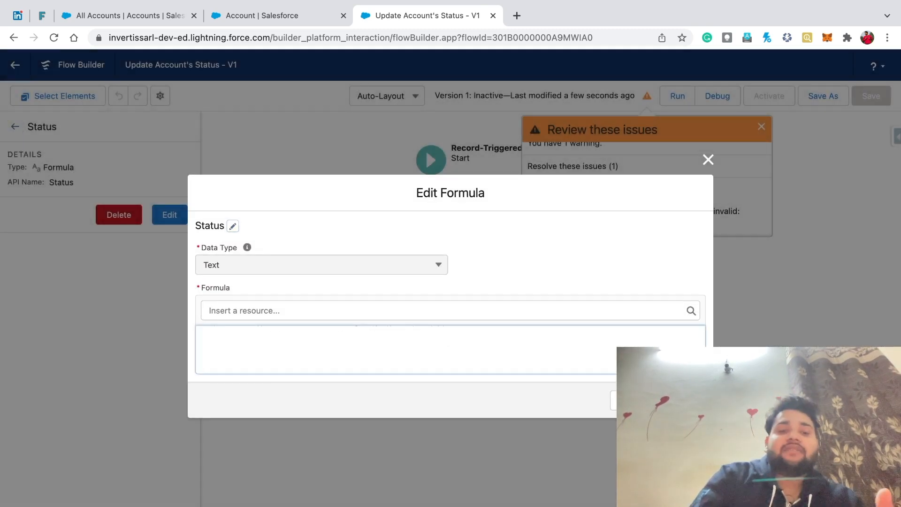
type(")")
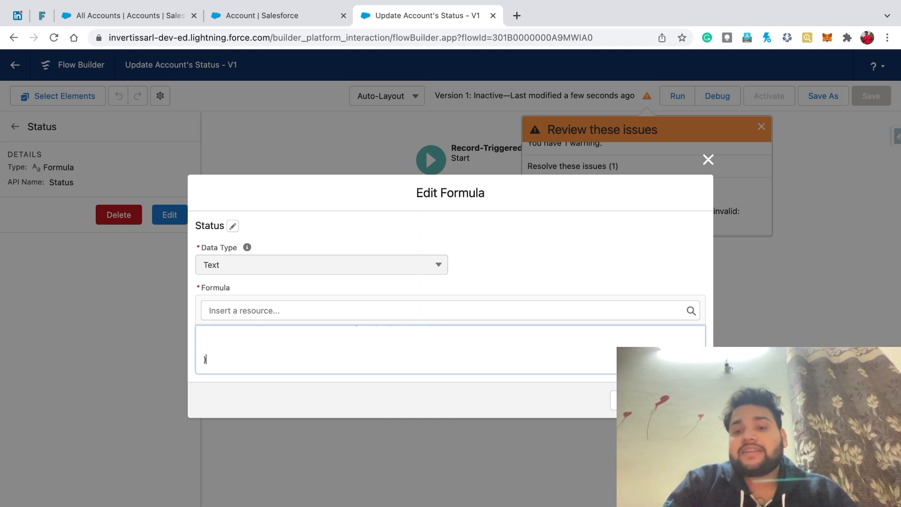
left_click(685, 400)
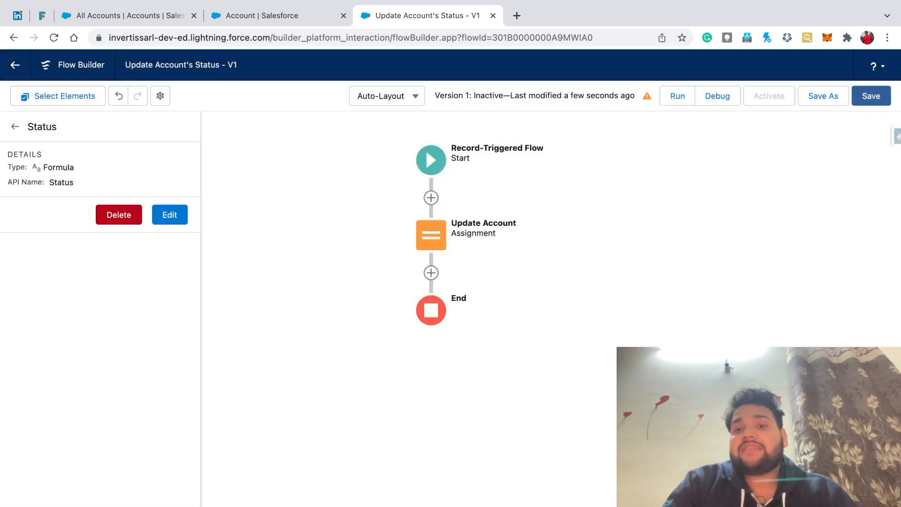
left_click(871, 95)
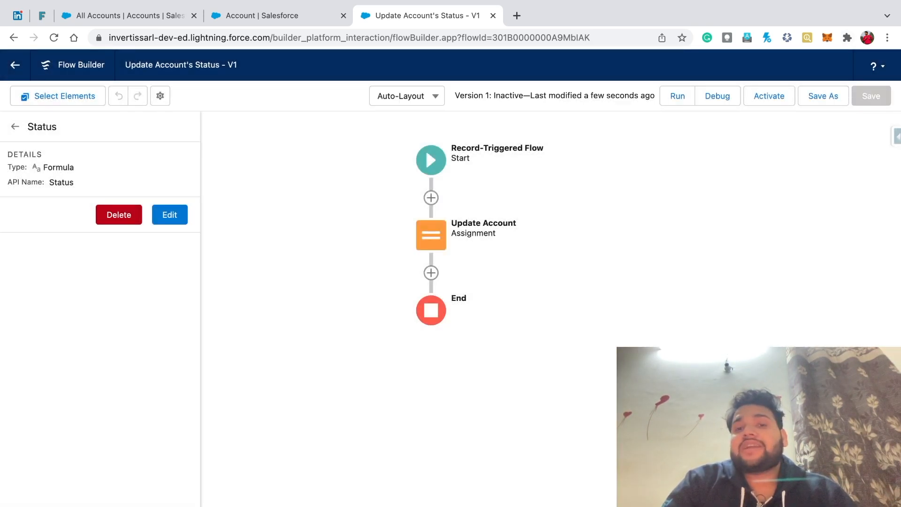
- Replace the Approved value in the Update Account assignment with the Status formula resource and save the flow
double_click(431, 236)
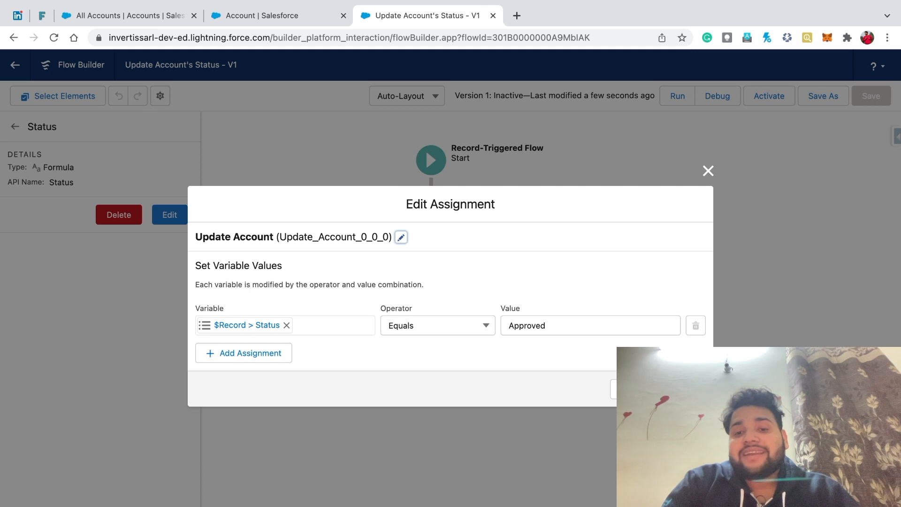
left_click(590, 325)
key("BackSpace")
key("BackSpace")
key("BackSpace")
key("BackSpace")
key("BackSpace")
key("BackSpace")
key("BackSpace")
key("BackSpace")
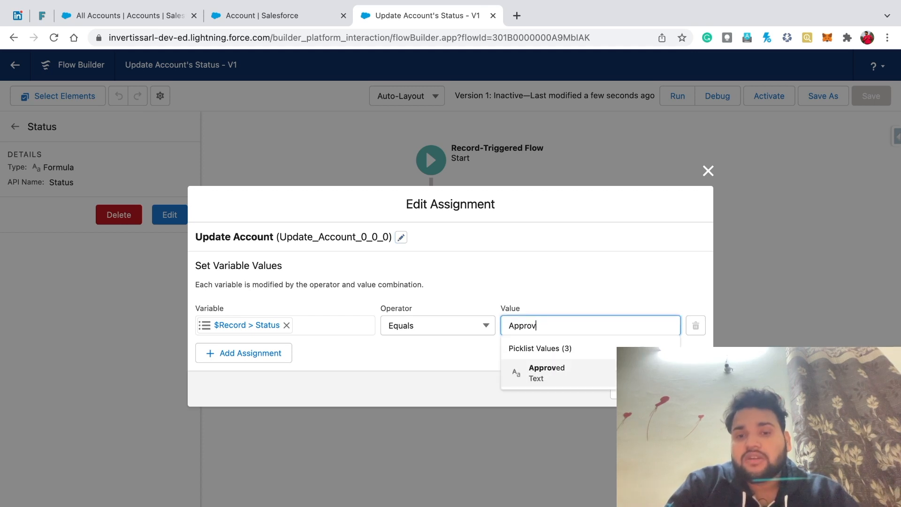
key("Down")
key("Down")
key("Down")
key("Down")
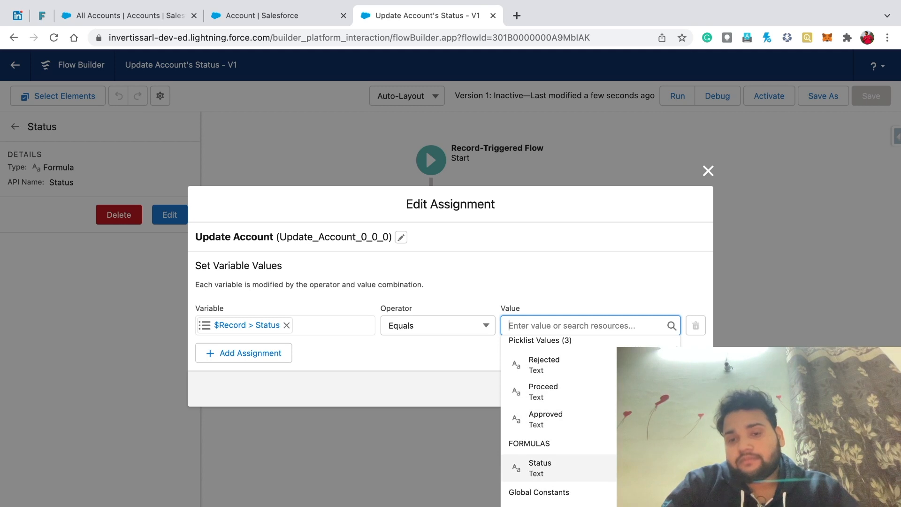
key("Return")
key("Tab")
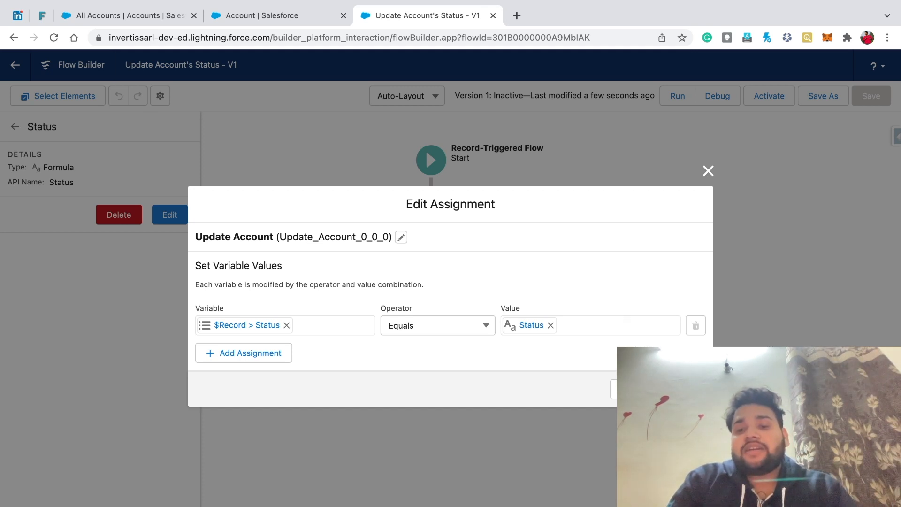
left_click(683, 389)
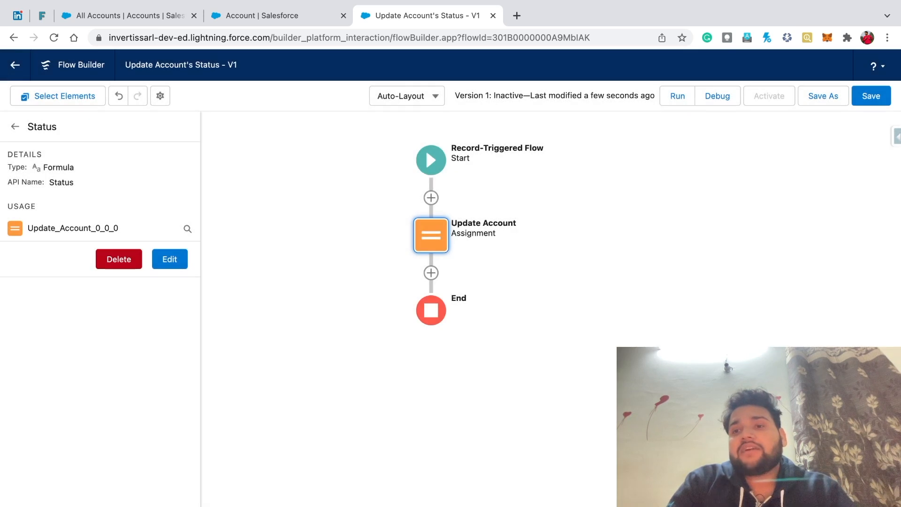
left_click(871, 96)
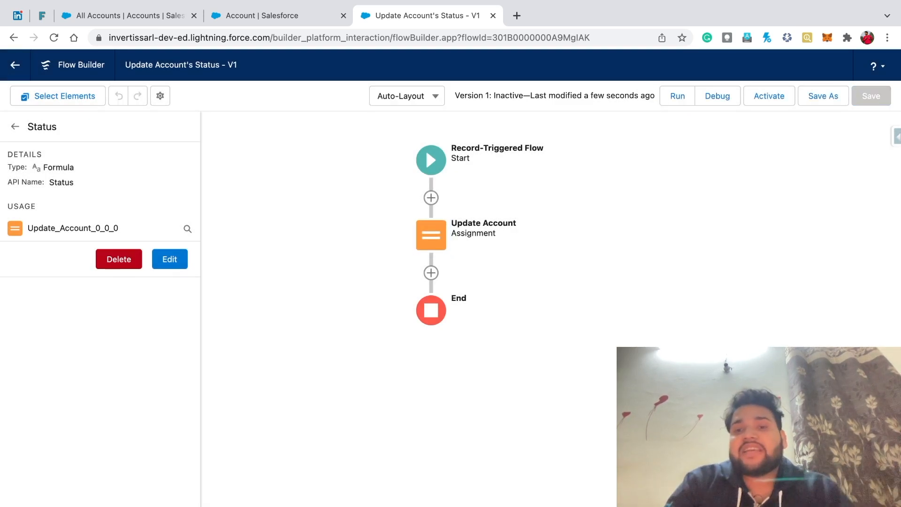
- Debug the flow as if the GenePoint account were created and examine the start condition requirements in the debug details
left_click(717, 96)
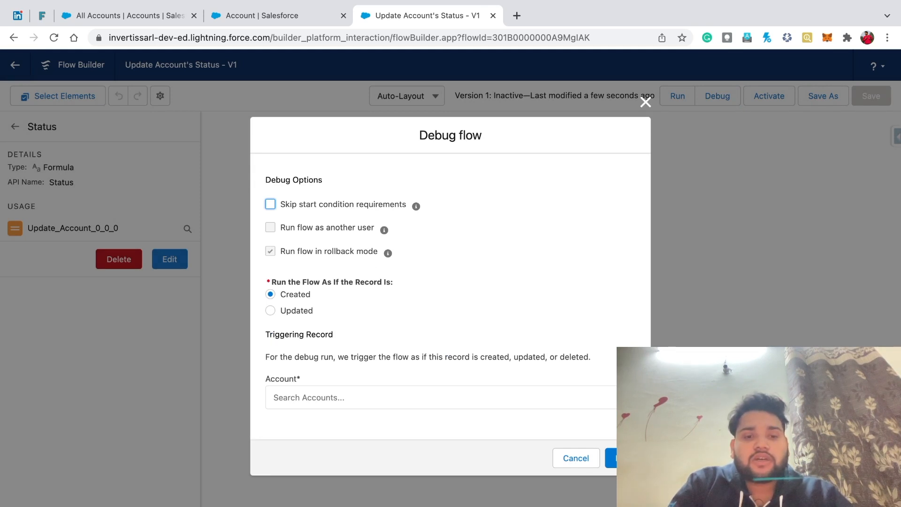
left_click(441, 397)
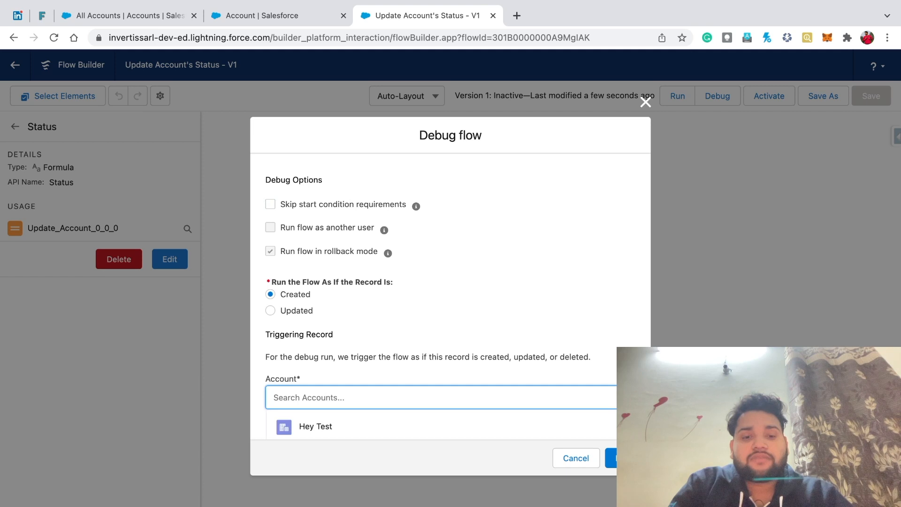
scroll(441, 397, "down", 2)
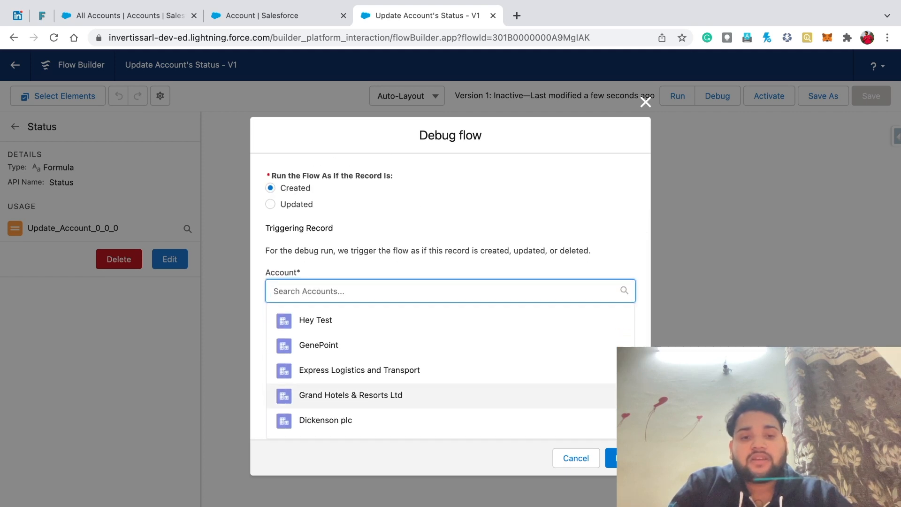
left_click(319, 345)
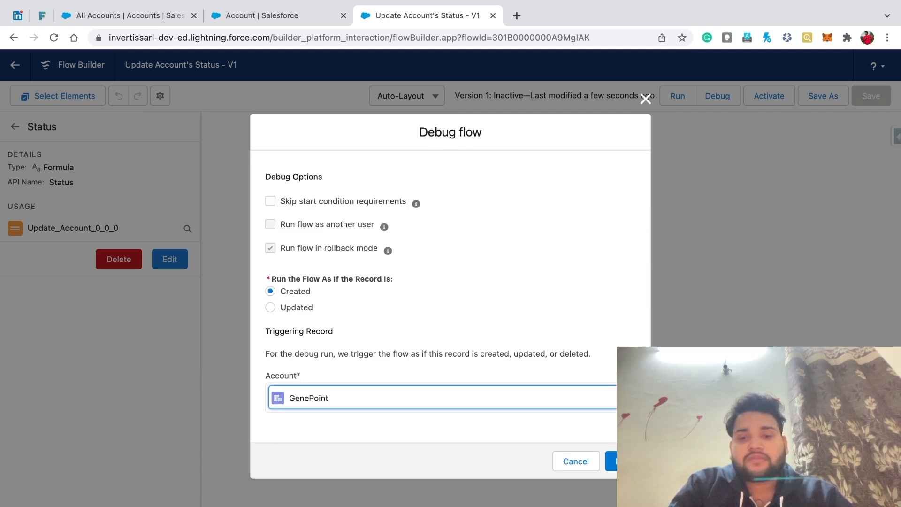
left_click(622, 461)
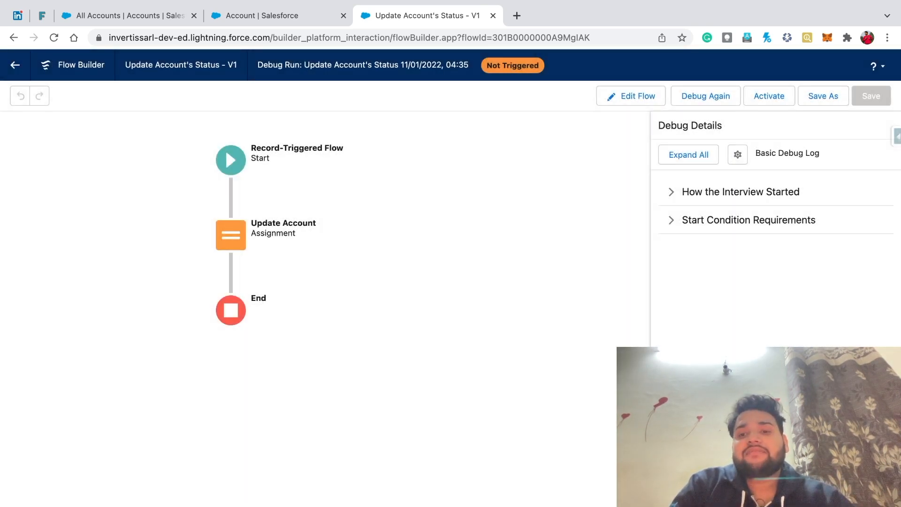
left_click(748, 220)
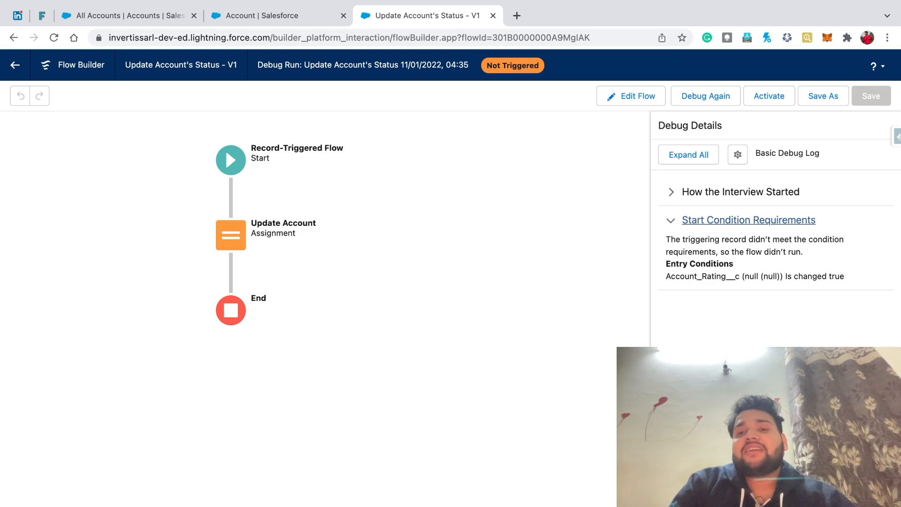
- Debug the flow again with GenePoint as an updated record and Account Rating 1, and inspect the Update Account assignment result
left_click(706, 96)
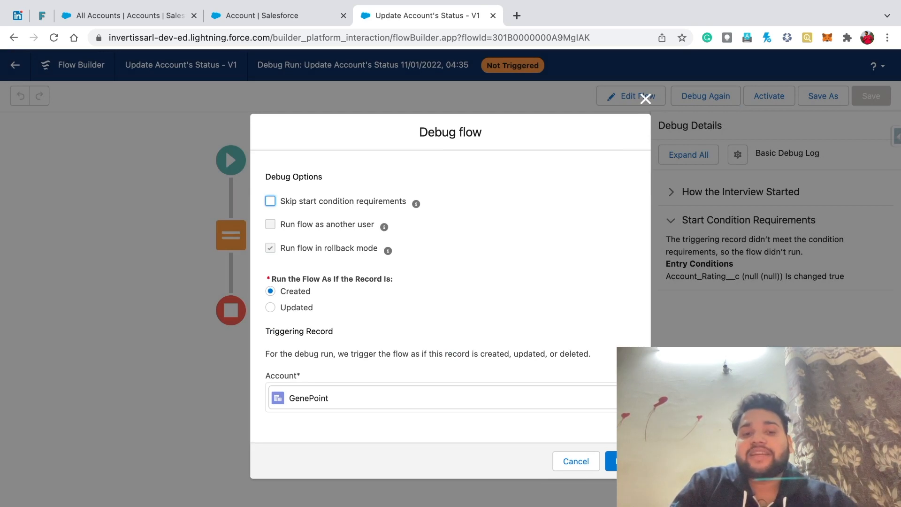
left_click(270, 307)
scroll(451, 301, "down", 4)
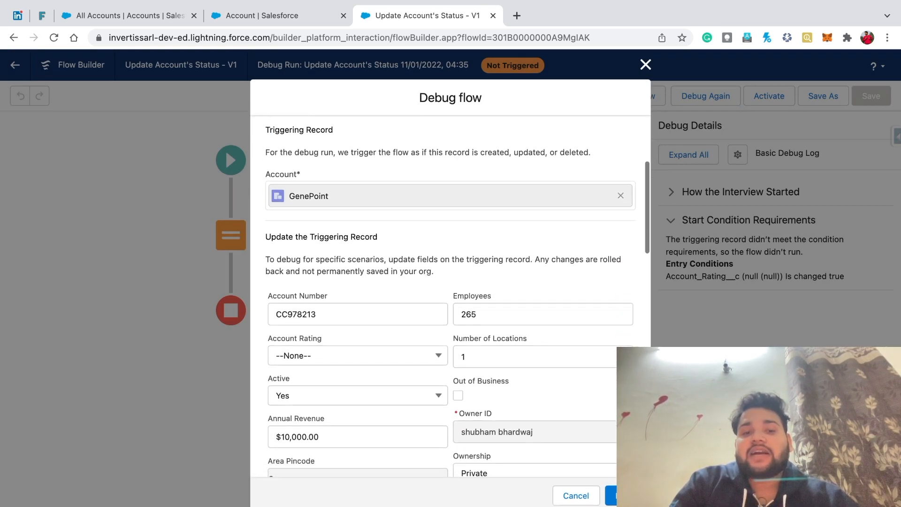
left_click(357, 350)
left_click(297, 394)
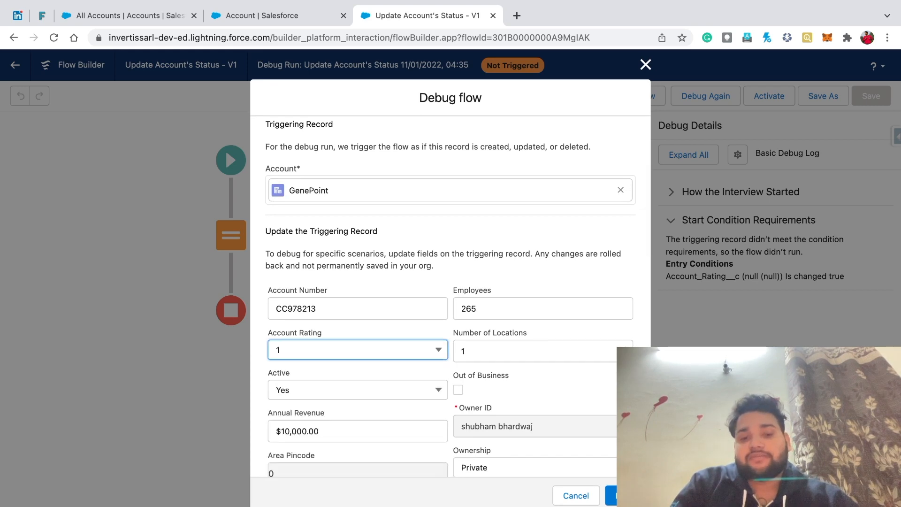
left_click(620, 496)
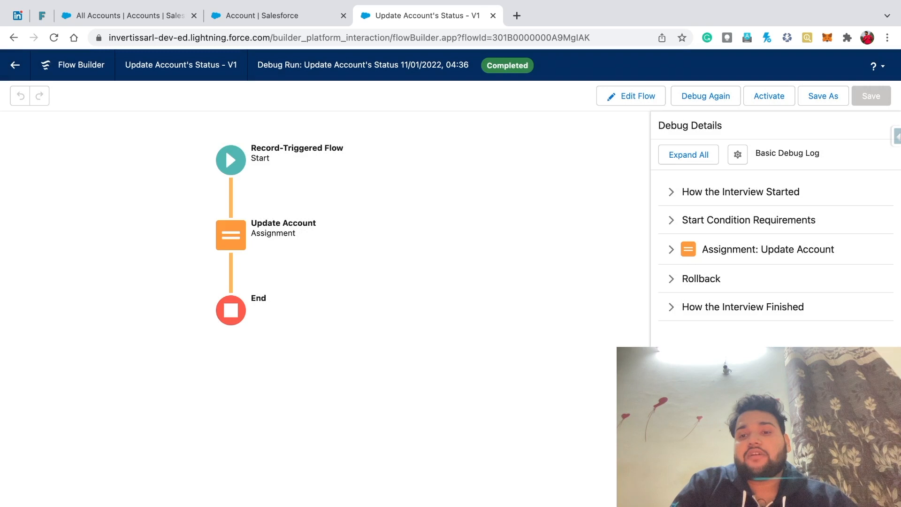
left_click(768, 250)
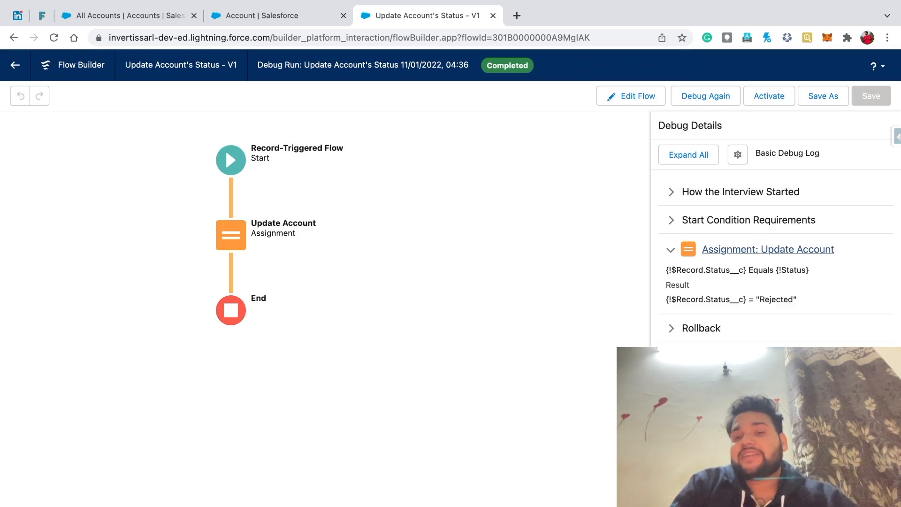
- Rerun the debug for GenePoint with Account Rating 3 and check the Status assigned by Update Account
left_click(705, 96)
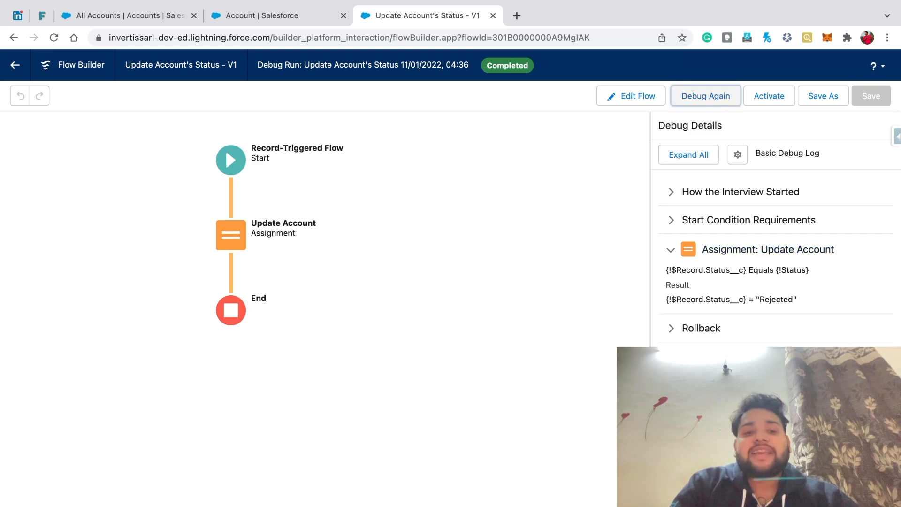
scroll(423, 282, "down", 5)
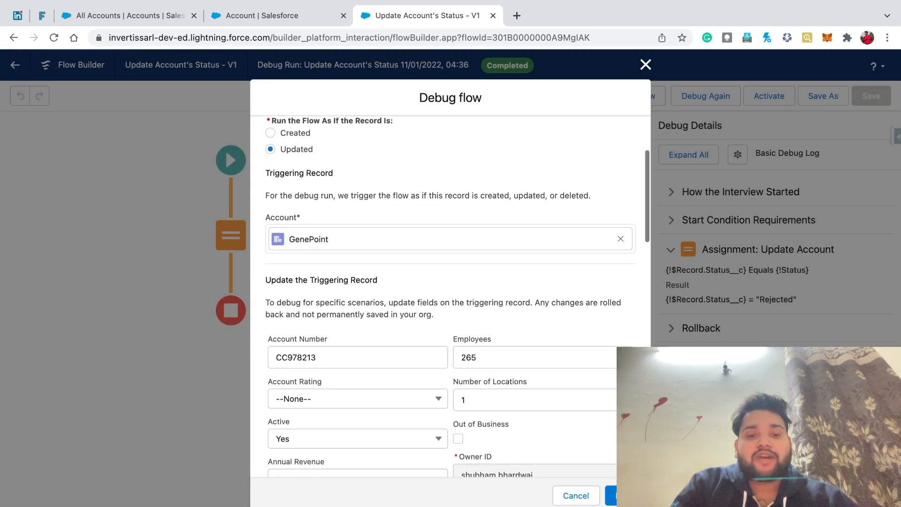
left_click(319, 388)
left_click(296, 477)
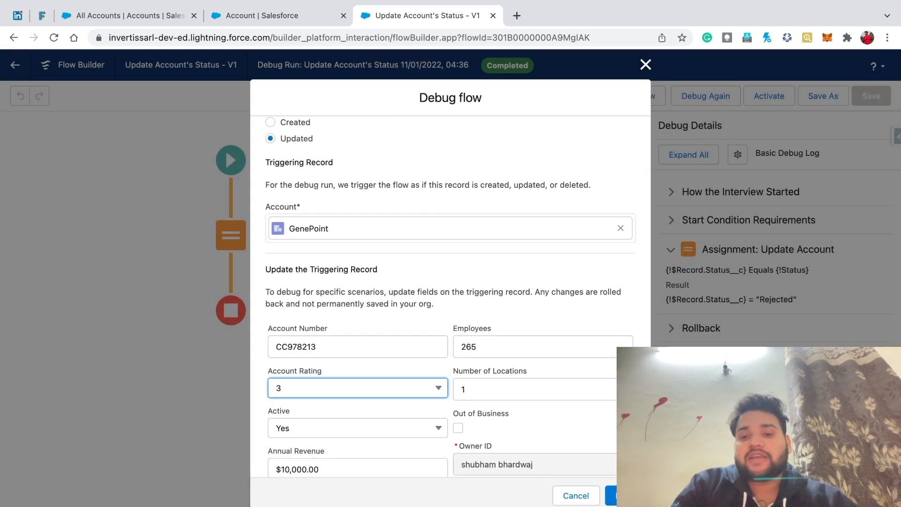
left_click(620, 496)
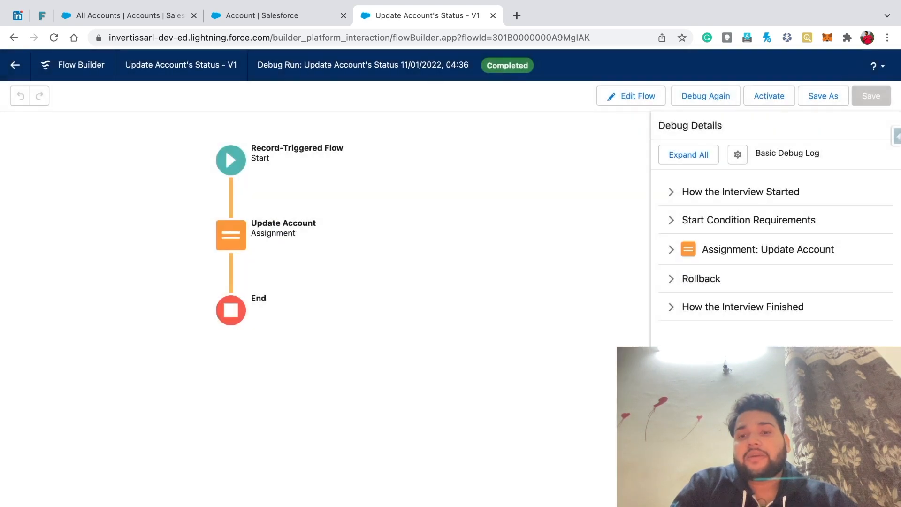
left_click(751, 250)
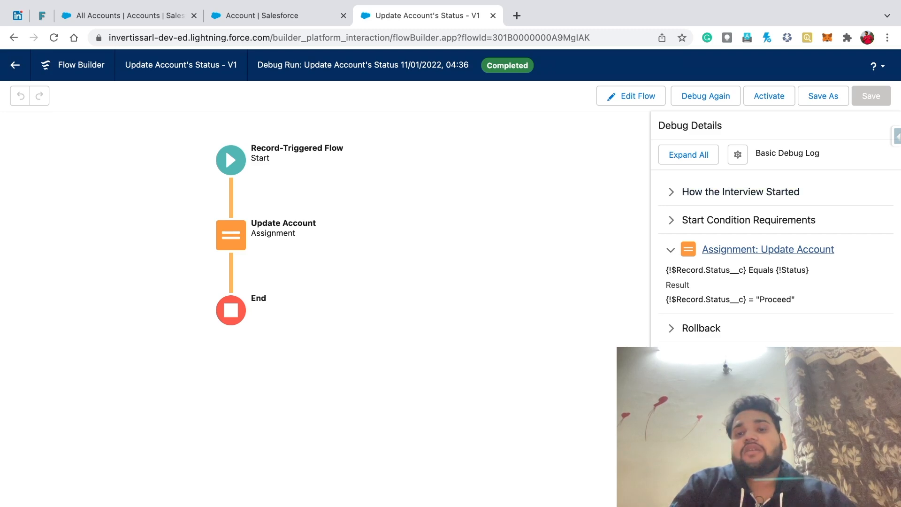
- Rerun the debug for GenePoint with Account Rating 5 and check the Status assigned by Update Account
left_click(705, 96)
scroll(451, 301, "down", 5)
left_click(358, 331)
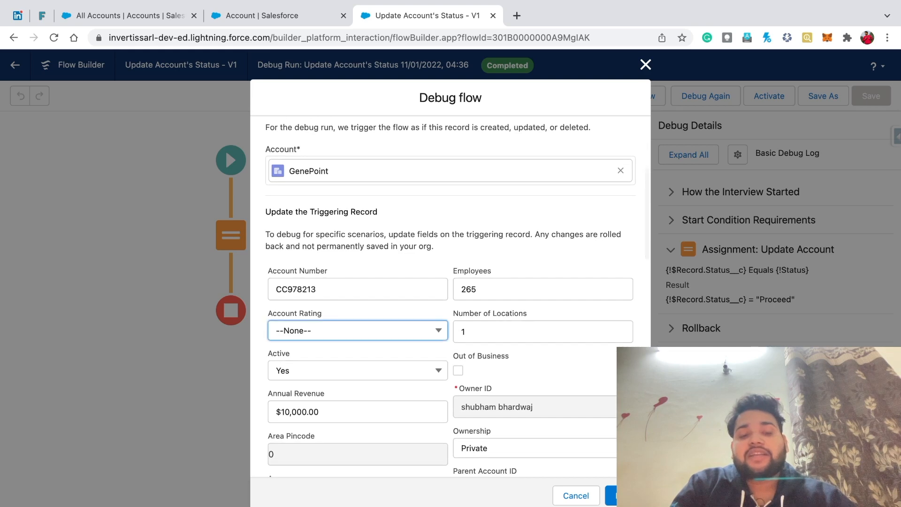
left_click(357, 462)
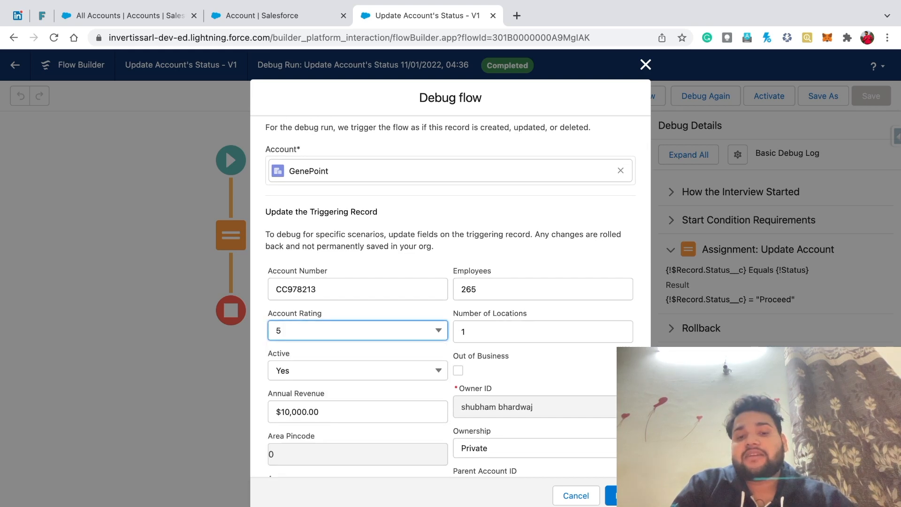
left_click(624, 495)
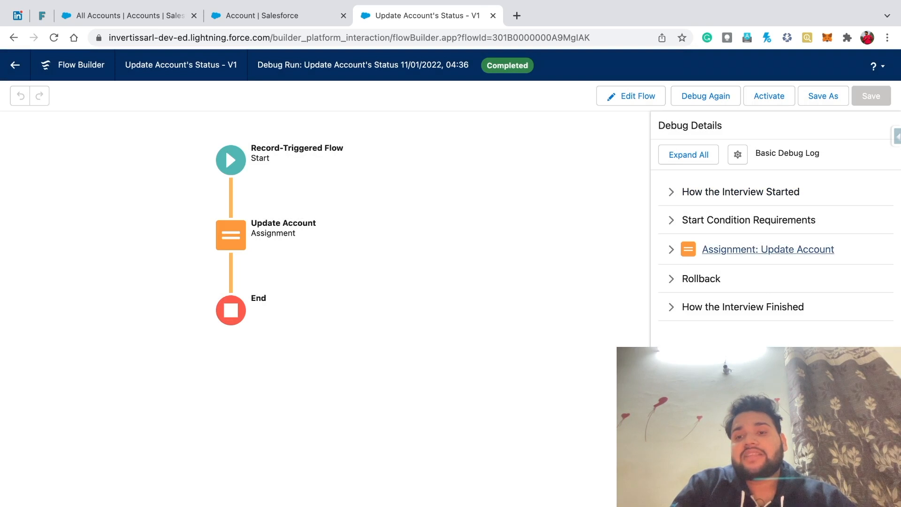
left_click(751, 250)
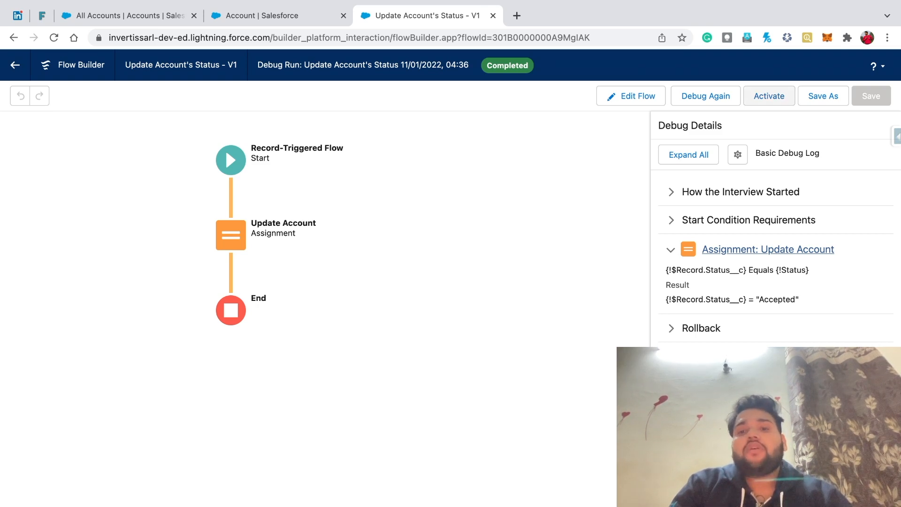
- Activate the Update Account's Status flow and switch to the All Accounts list
left_click(769, 96)
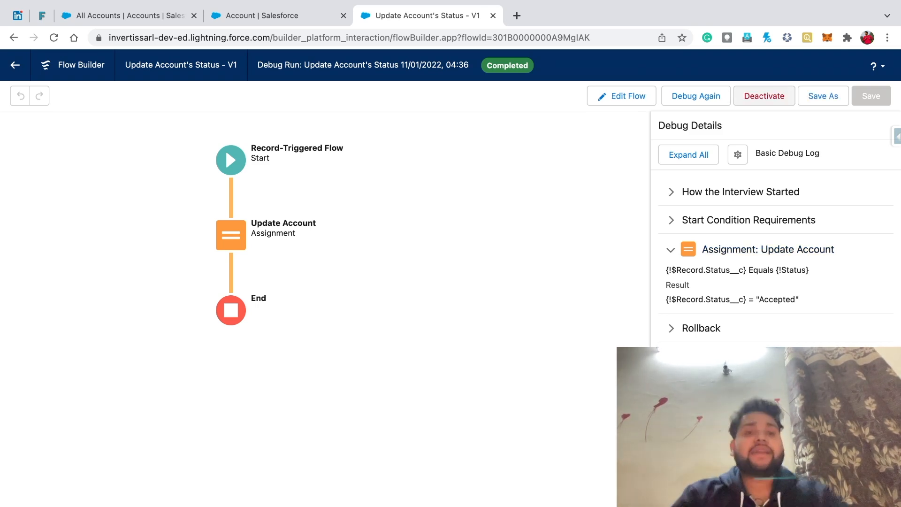
left_click(262, 48)
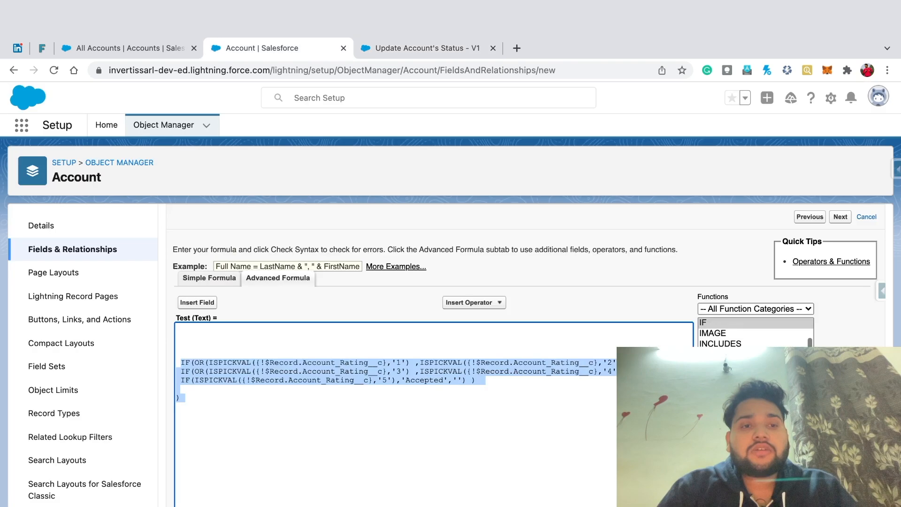
left_click(126, 48)
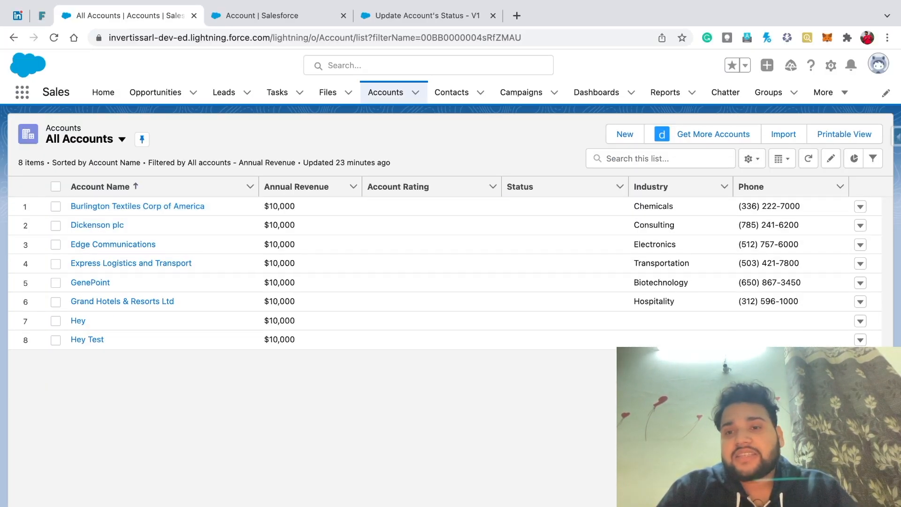
- Start a new account named Test with Rating set to Hot
left_click(624, 134)
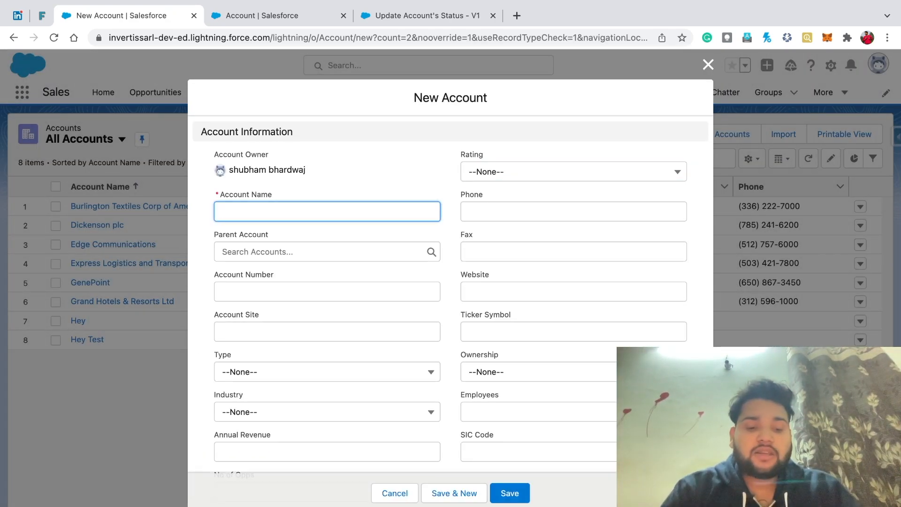
type("Test")
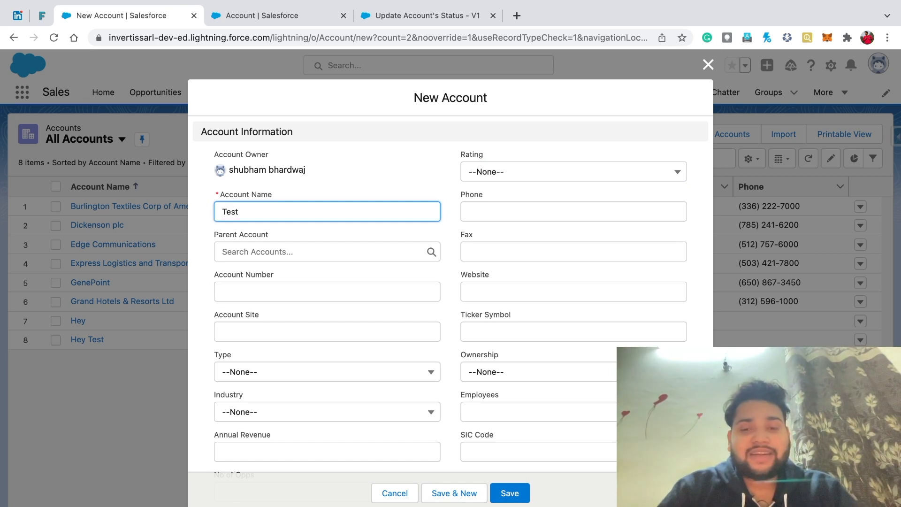
left_click(327, 292)
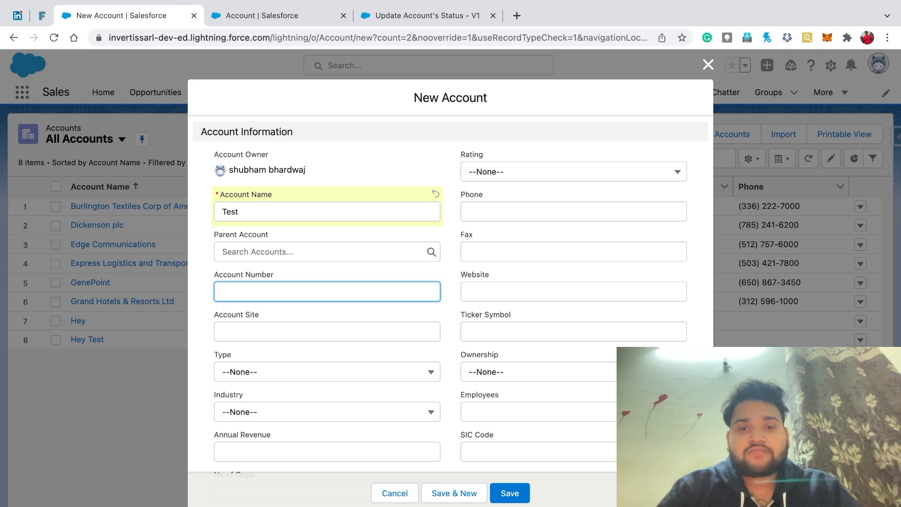
left_click(574, 172)
key("Down")
key("Return")
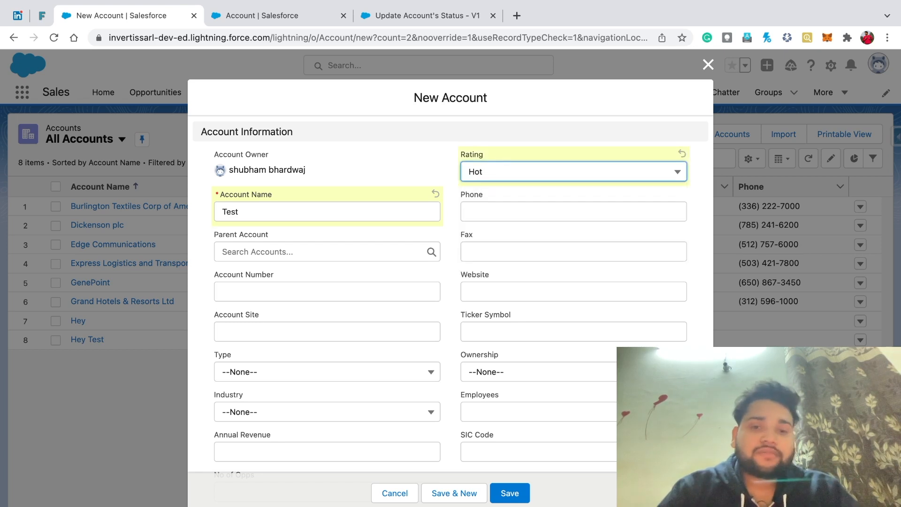
- Set the new account's Annual Revenue to 10000 and Account Rating to 3, and save the record
scroll(451, 281, "down", 3)
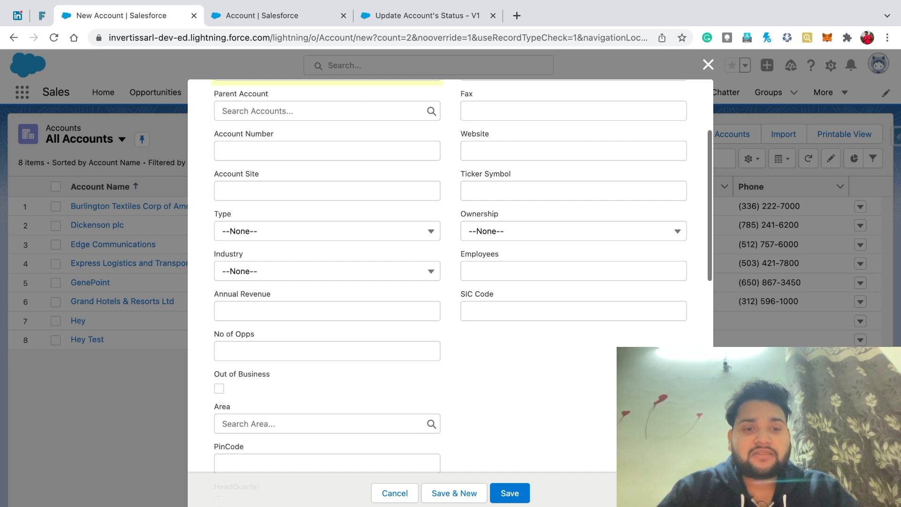
left_click(327, 311)
type("10000")
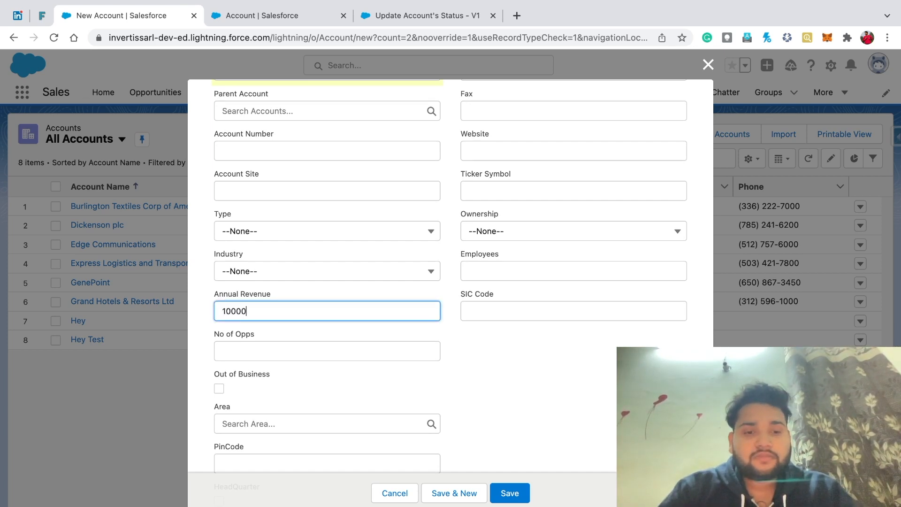
scroll(451, 282, "down", 5)
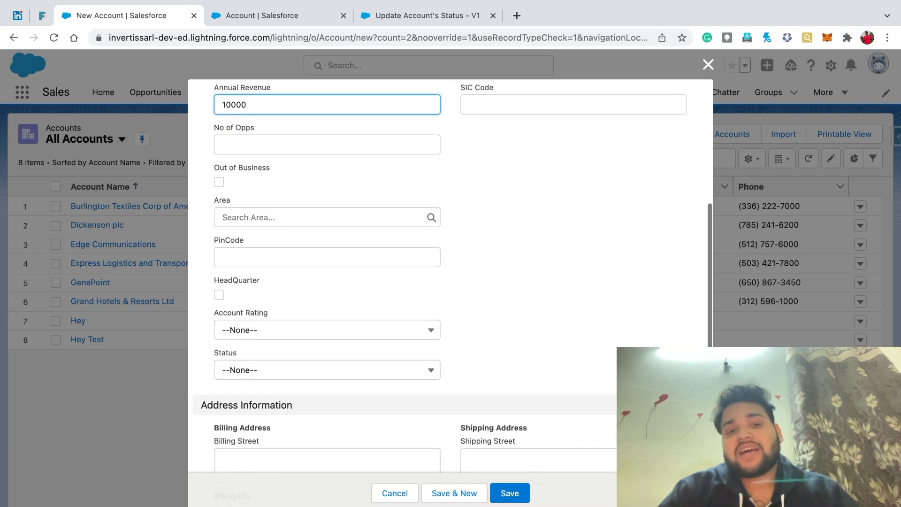
left_click(327, 330)
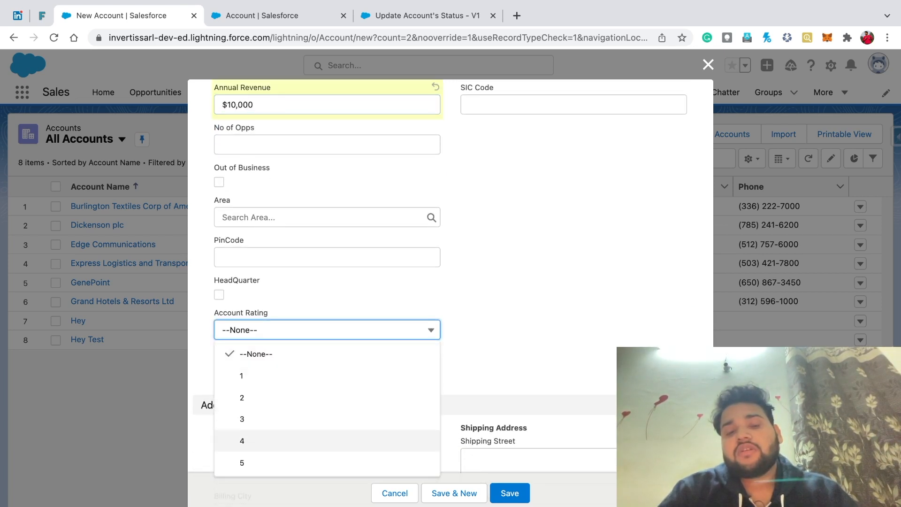
left_click(242, 419)
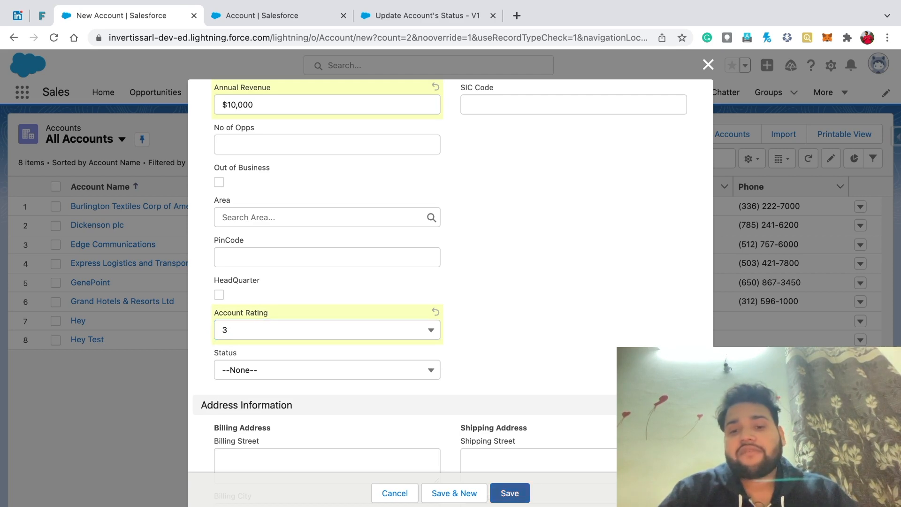
left_click(510, 493)
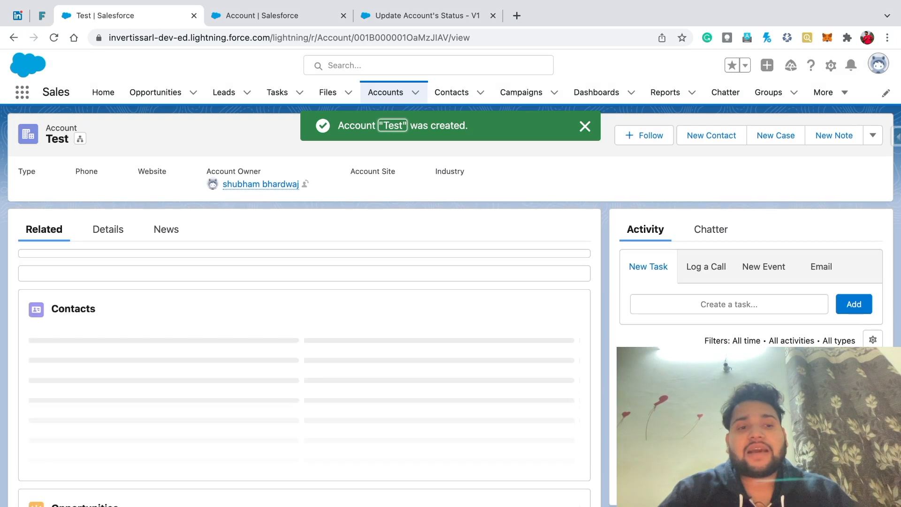
- Examine the Account Rating and Status values in the Test account's details
left_click(108, 229)
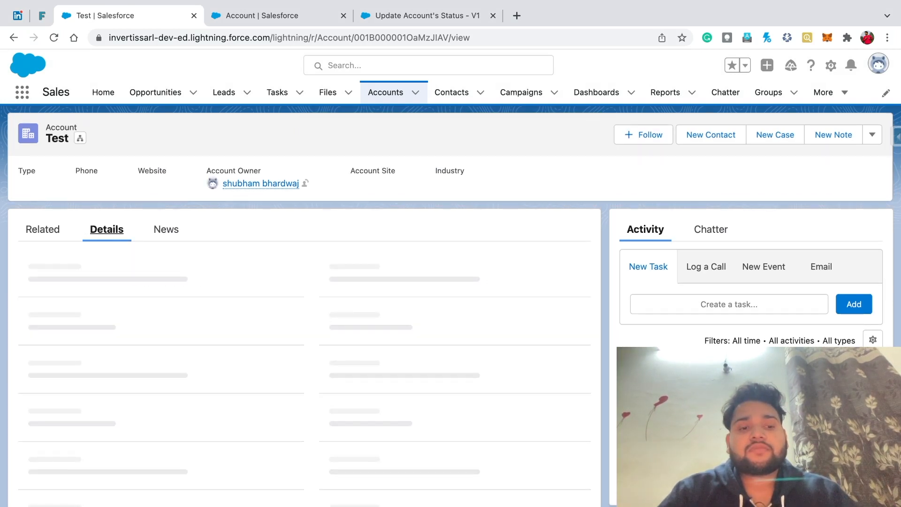
scroll(305, 305, "down", 6)
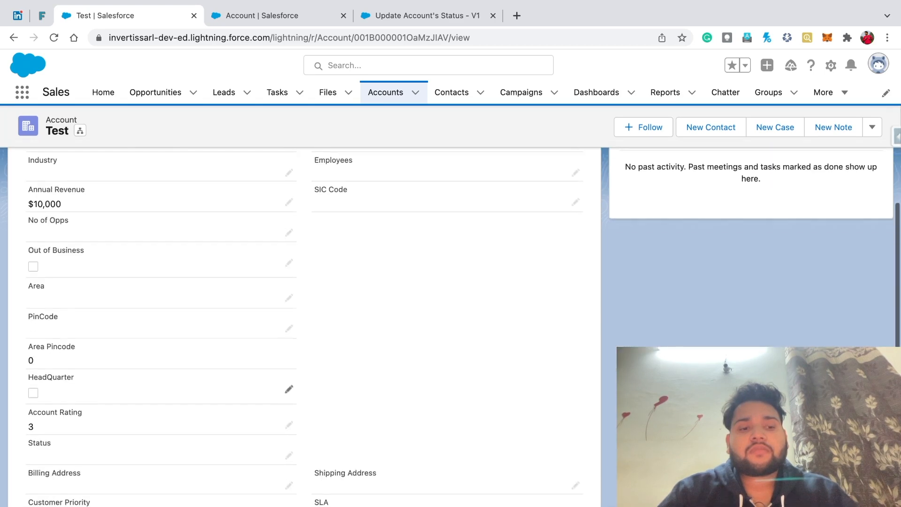
scroll(305, 329, "down", 2)
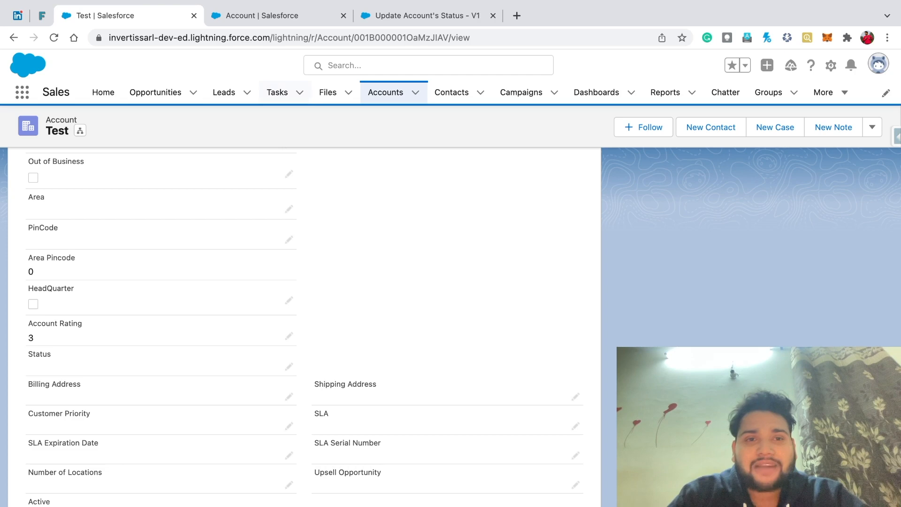
- In the Update Account's Status flow, set the Start element's Condition Requirements to None and apply the change
left_click(263, 15)
key("ctrl+Tab")
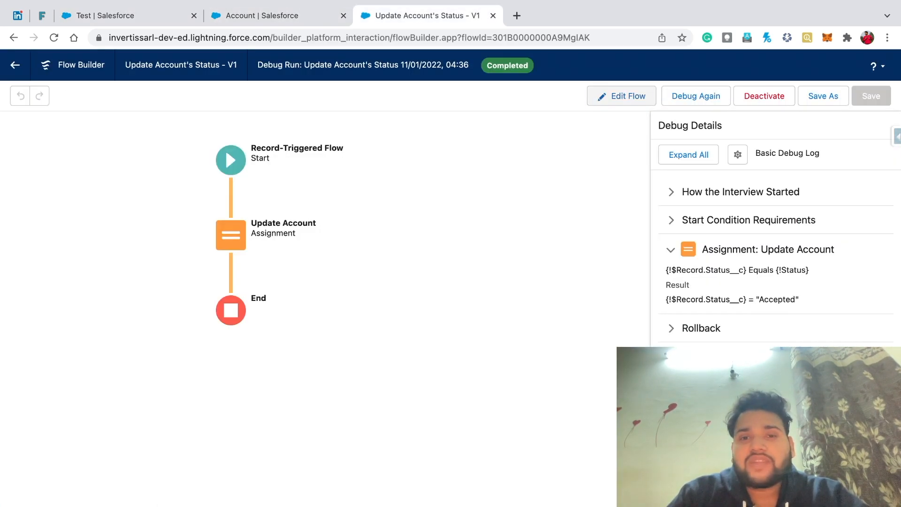
left_click(622, 96)
left_click(431, 160)
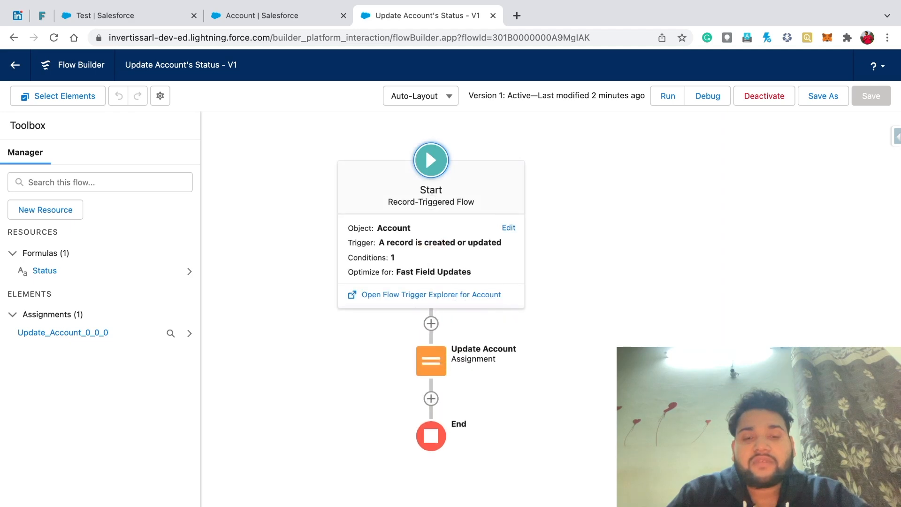
left_click(508, 227)
scroll(451, 296, "down", 3)
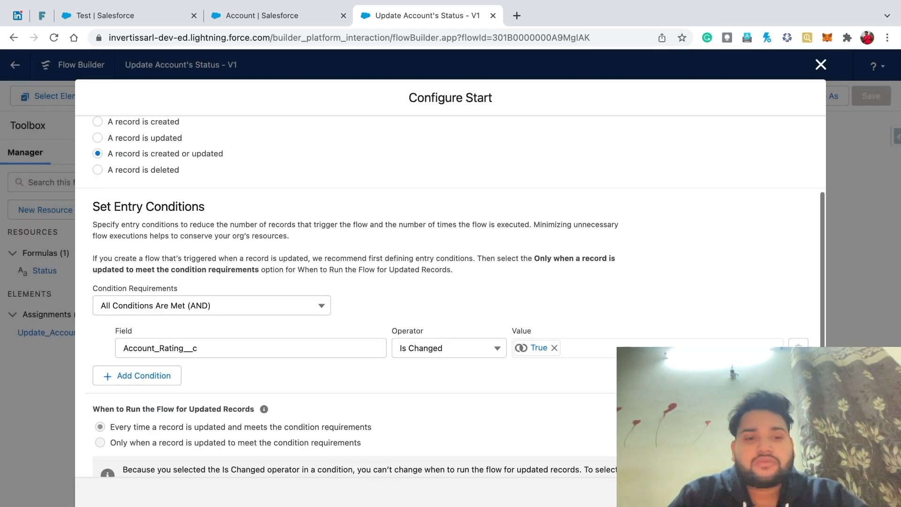
left_click(211, 305)
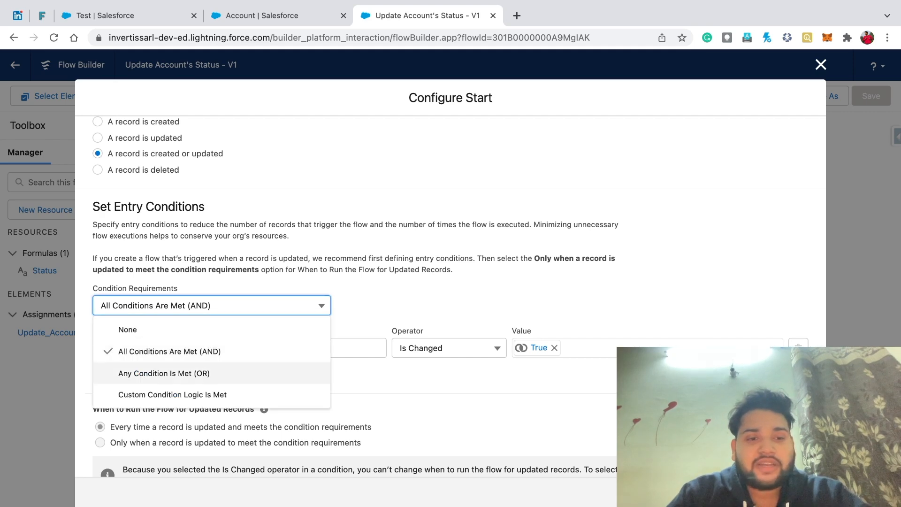
left_click(212, 329)
left_click(801, 492)
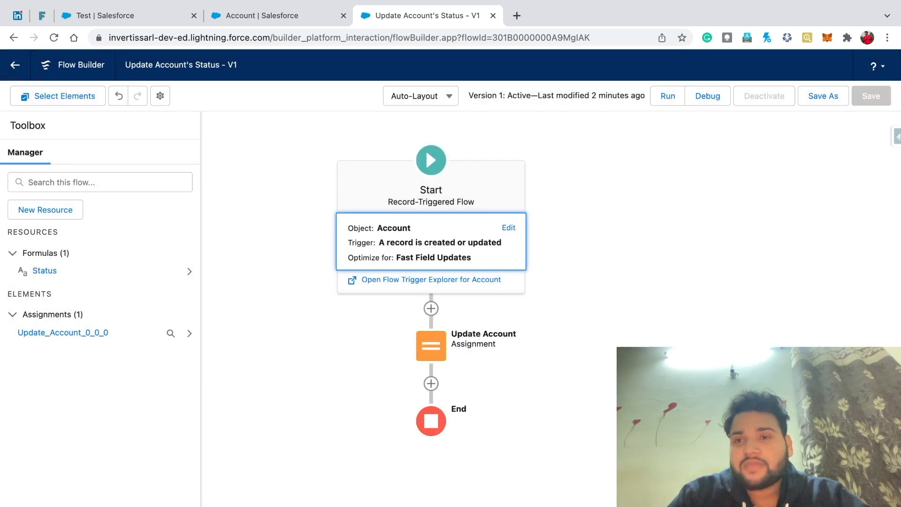
- Save the Update Account's Status flow as a new version and activate that version
left_click(824, 95)
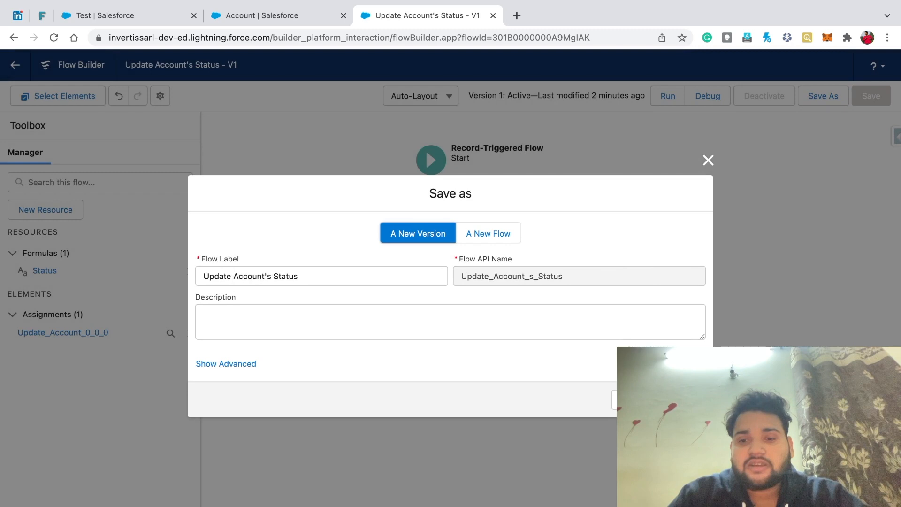
left_click(686, 400)
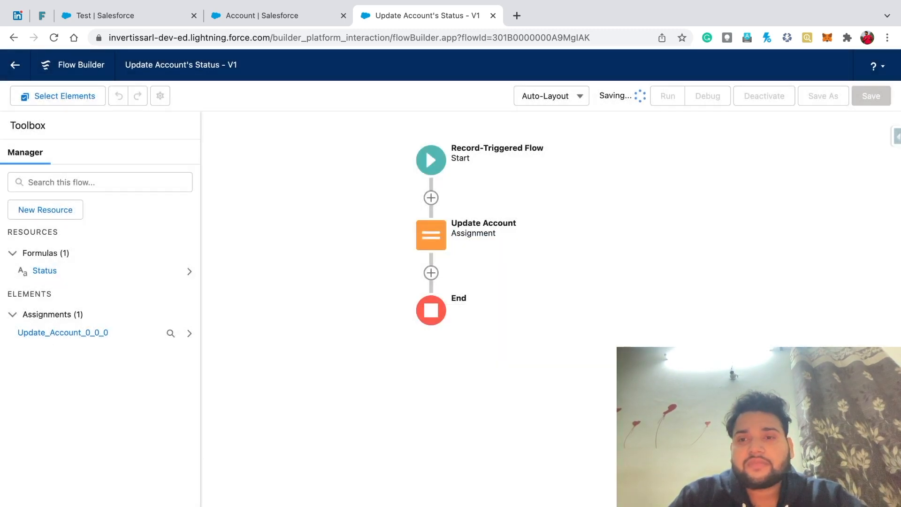
left_click(769, 96)
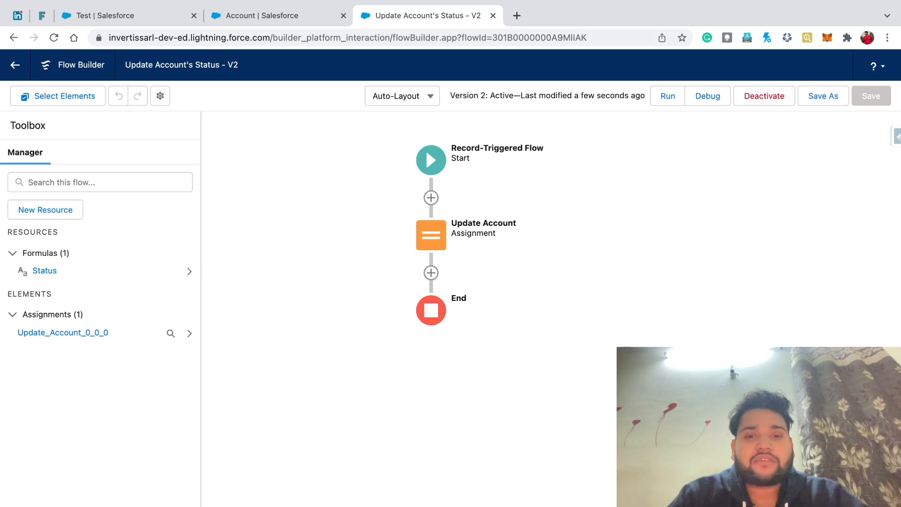
- Return to the All Accounts list and start a new account named Test 2 with Rating set to Warm
left_click(277, 16)
left_click(127, 15)
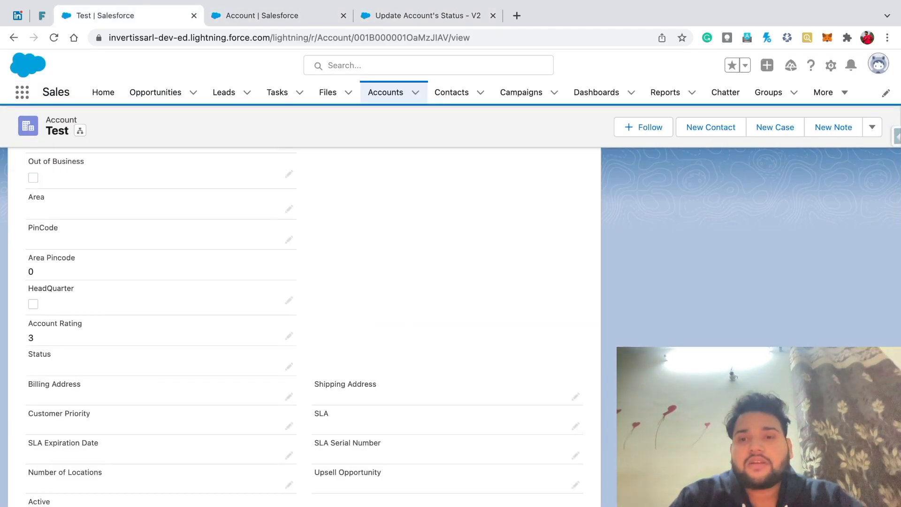
scroll(304, 281, "up", 10)
left_click(386, 94)
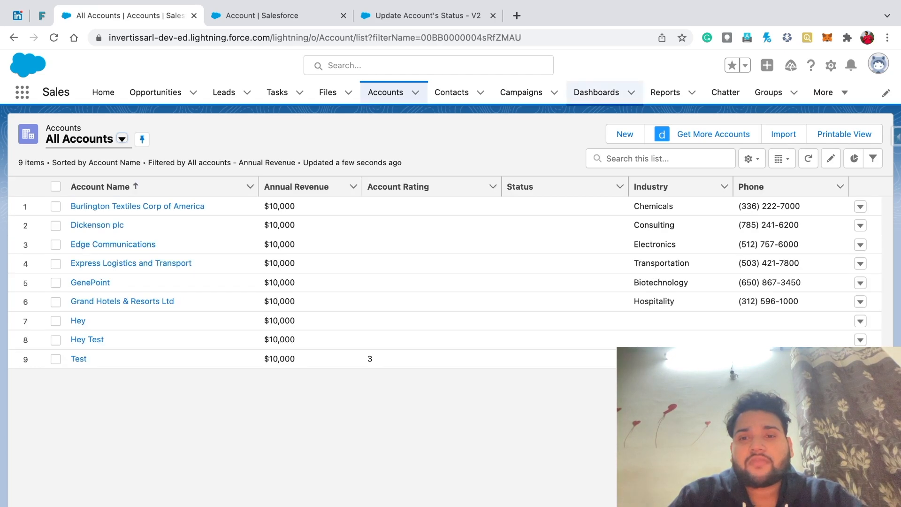
left_click(625, 134)
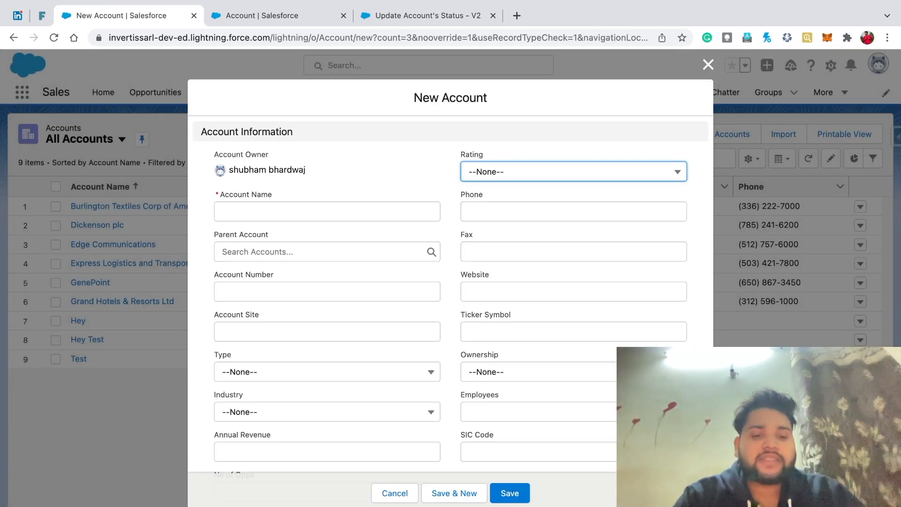
type("Test 2")
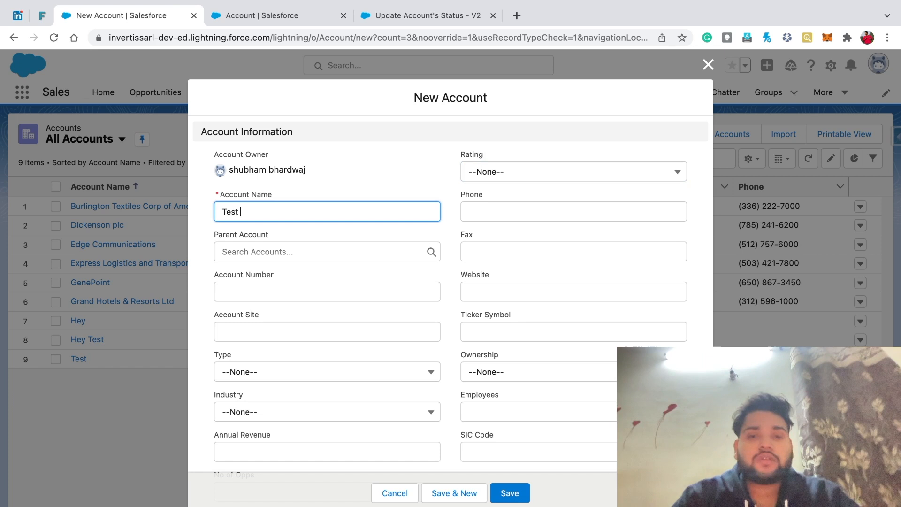
left_click(574, 171)
left_click(573, 239)
scroll(574, 244, "down", 2)
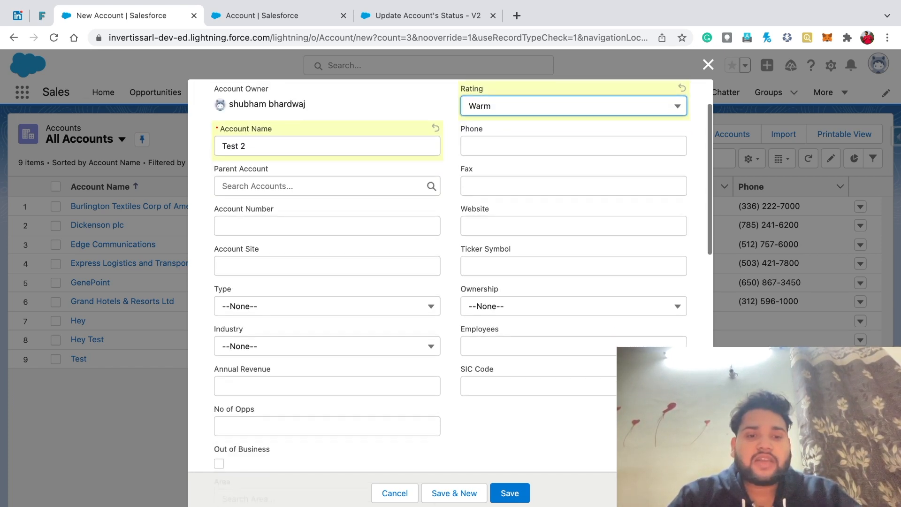
- Set the Test 2 account's Type to Prospect and its Annual Revenue to 10000
left_click(327, 306)
left_click(256, 352)
scroll(327, 282, "down", 2)
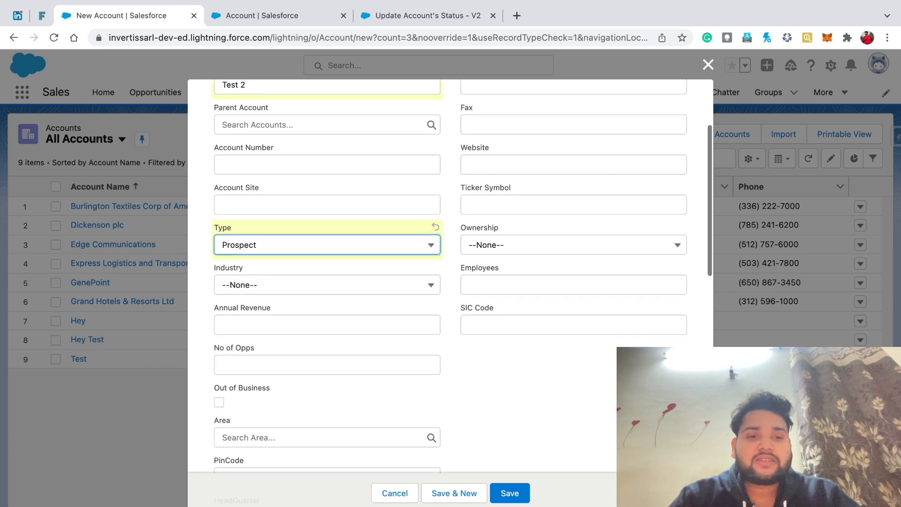
left_click(327, 324)
type("10000")
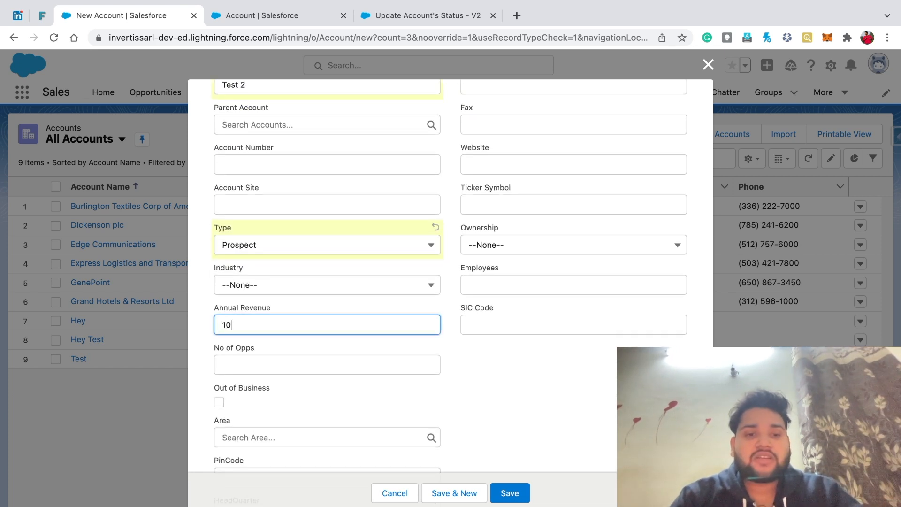
left_click(525, 387)
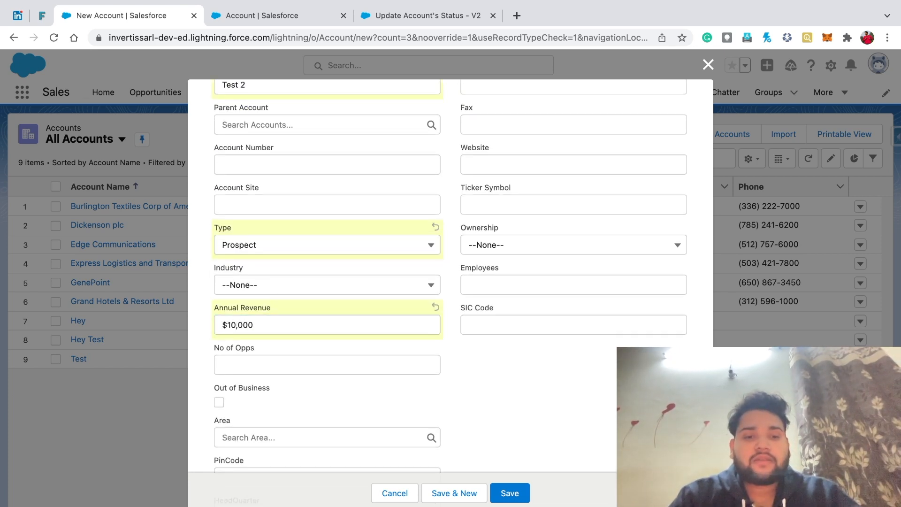
- Set the Test 2 account's Account Rating to 5 and try to save the record
scroll(526, 386, "down", 3)
scroll(327, 287, "down", 3)
left_click(327, 287)
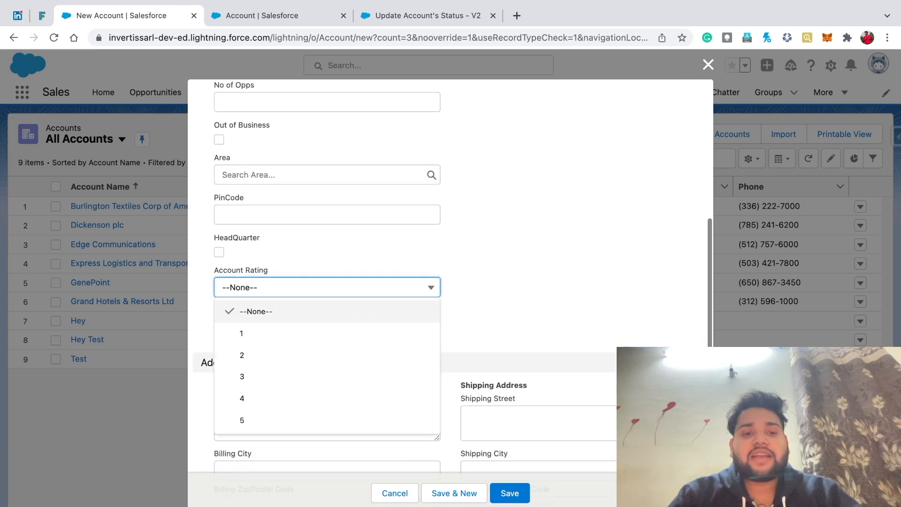
key("Return")
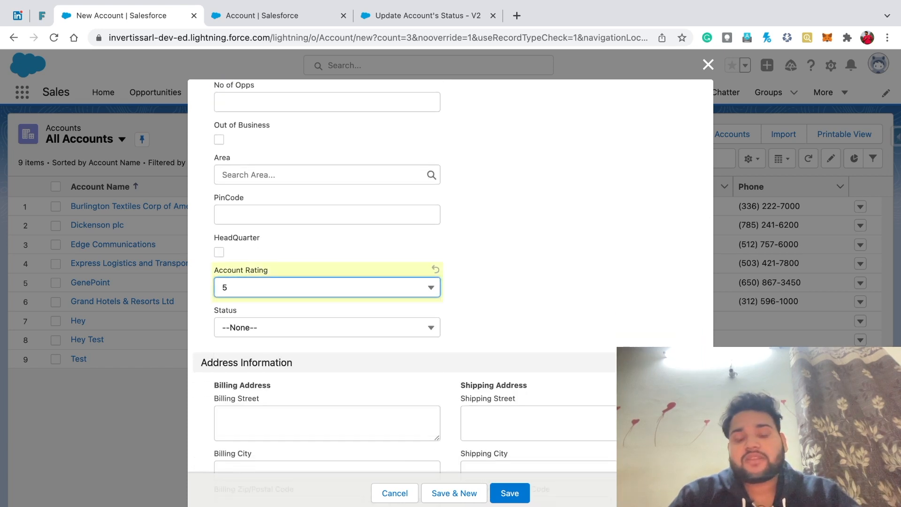
left_click(510, 493)
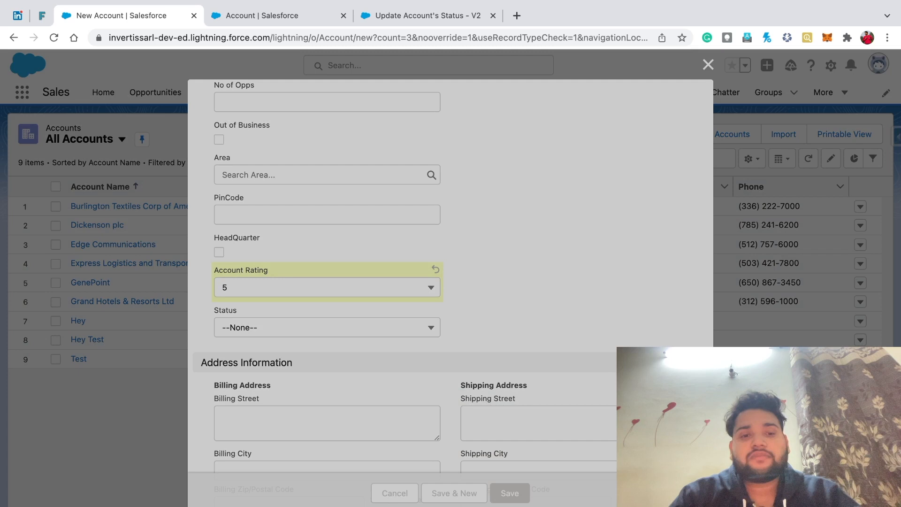
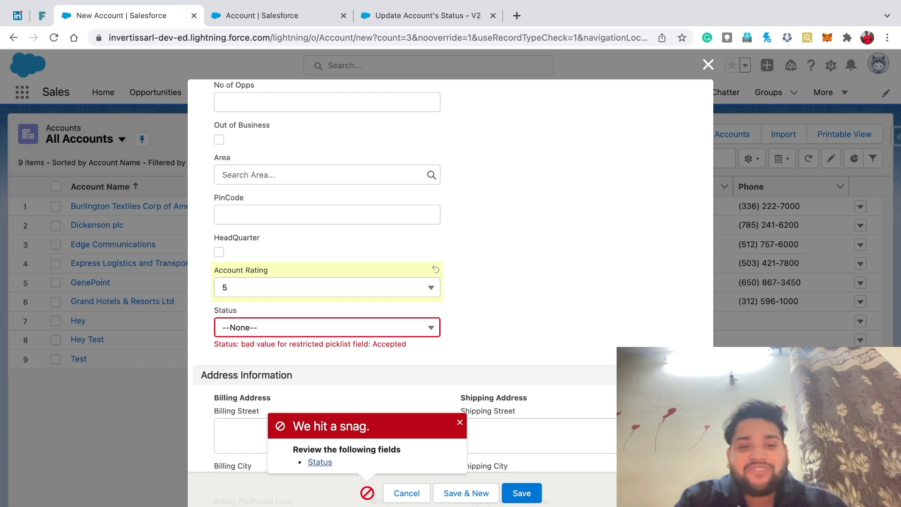
- Check the available Status picklist values on the Test 2 account and switch back to the Update Account's Status flow
left_click(319, 328)
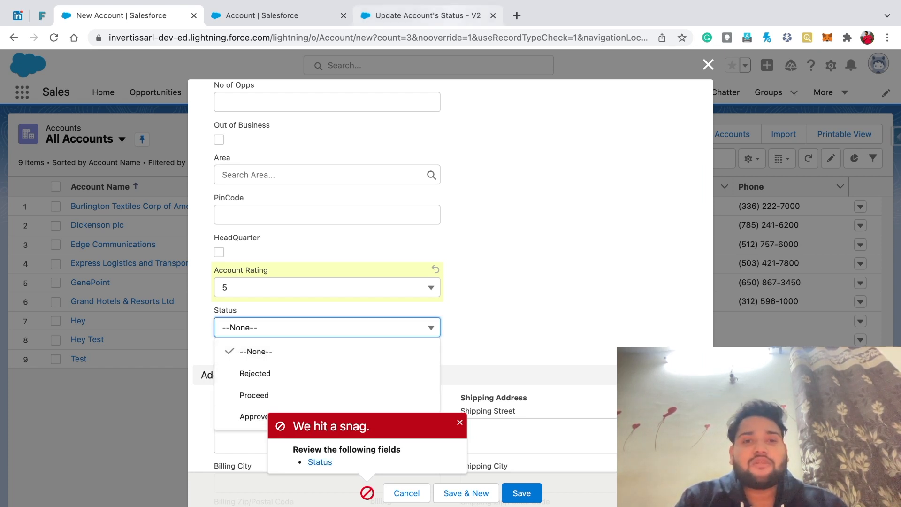
left_click(428, 16)
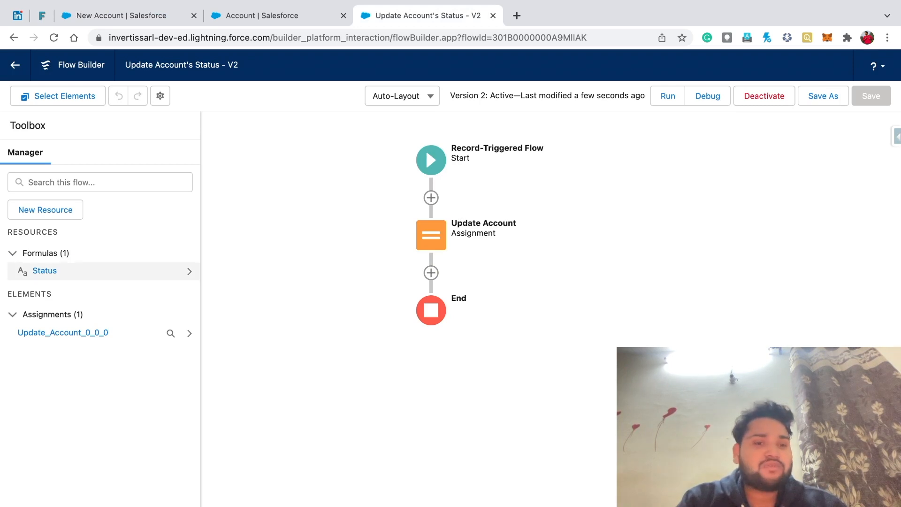
- Edit the Status formula so that an Account Rating of 5 returns 'Approved' instead of 'Accepted', and apply the change
left_click(45, 271)
left_click(169, 259)
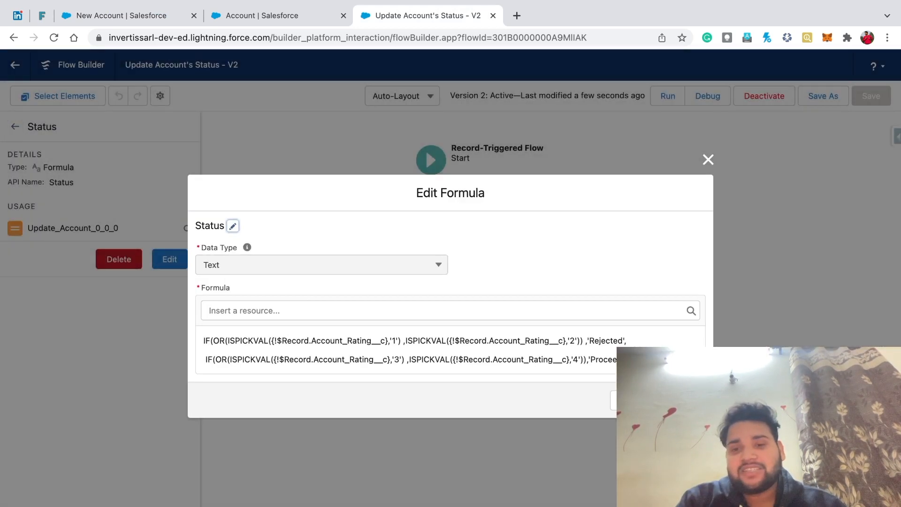
scroll(404, 350, "down", 5)
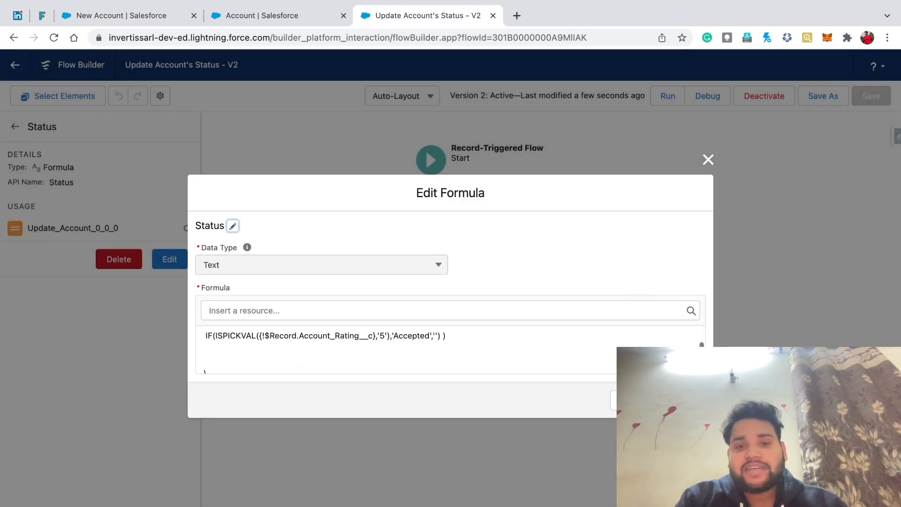
left_click(430, 336)
key("BackSpace")
key("BackSpace")
key("BackSpace")
key("BackSpace")
key("BackSpace")
key("BackSpace")
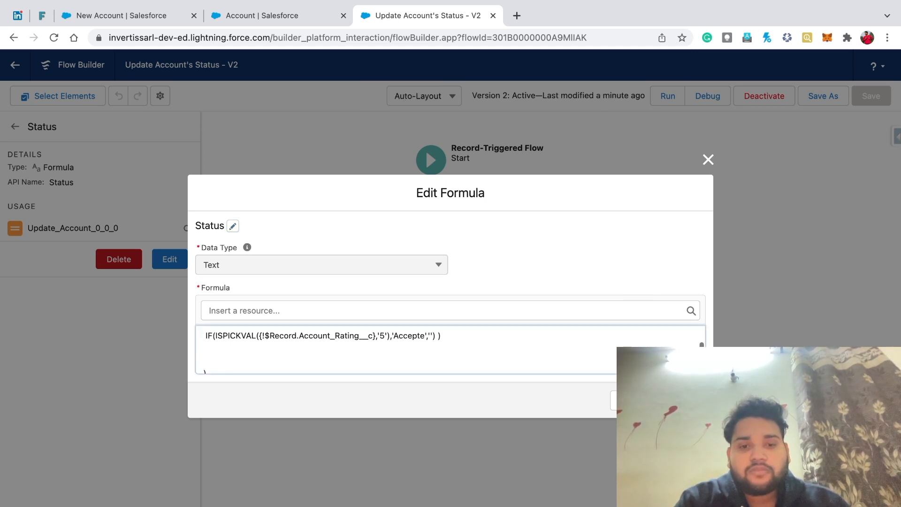
key("BackSpace")
type("pproved")
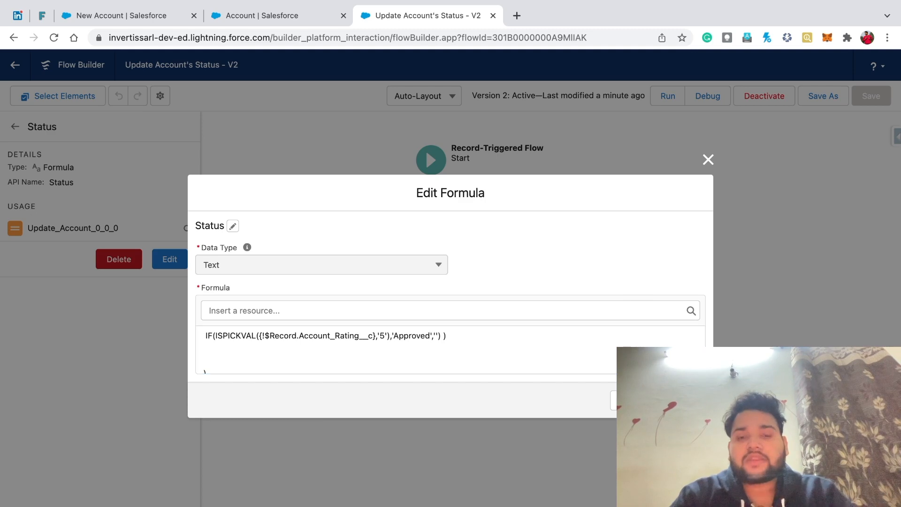
left_click(666, 404)
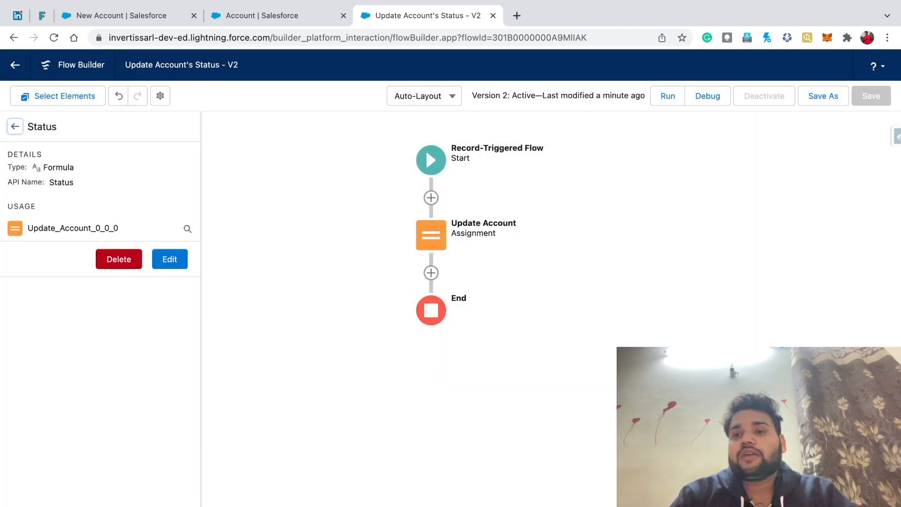
- Save the Update Account's Status flow as a new version and activate that version
left_click(824, 96)
left_click(686, 400)
left_click(769, 96)
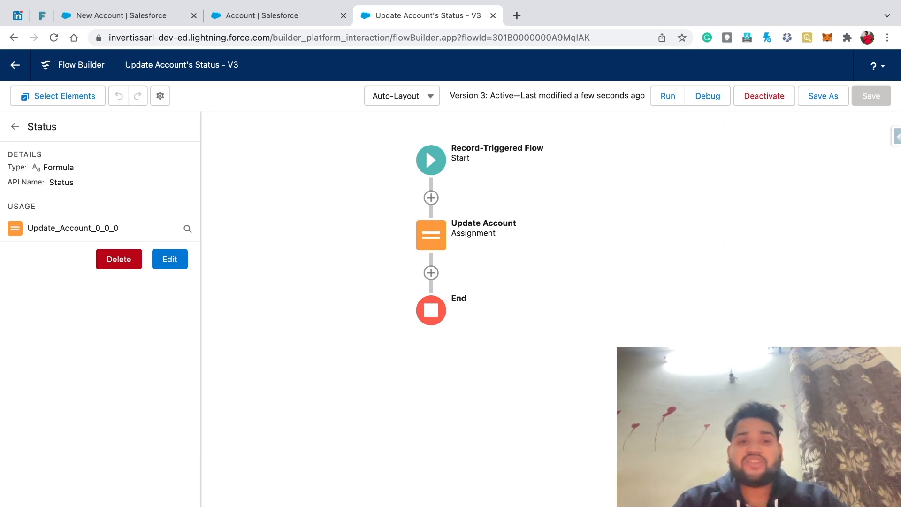
- Return to the unsaved Test 2 account, save it, and check its Account Rating and Status fields
left_click(128, 16)
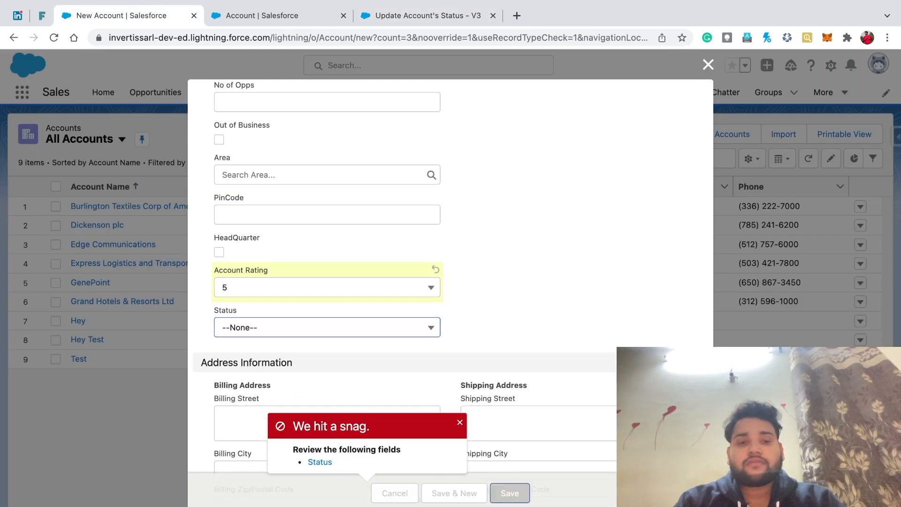
left_click(522, 492)
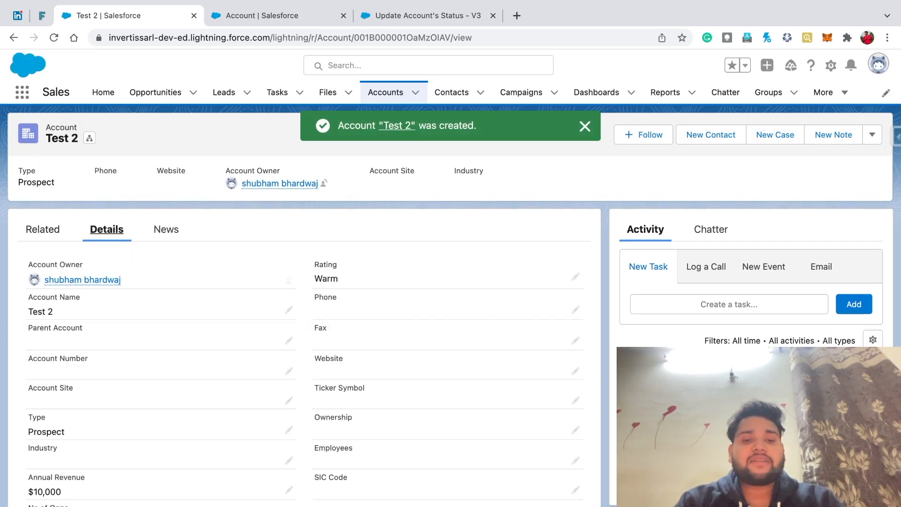
scroll(301, 329, "down", 7)
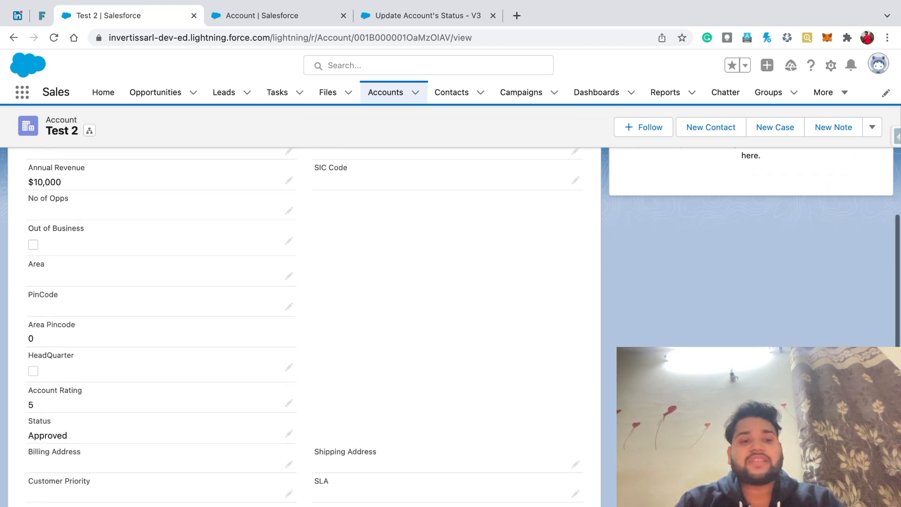
scroll(300, 329, "down", 1)
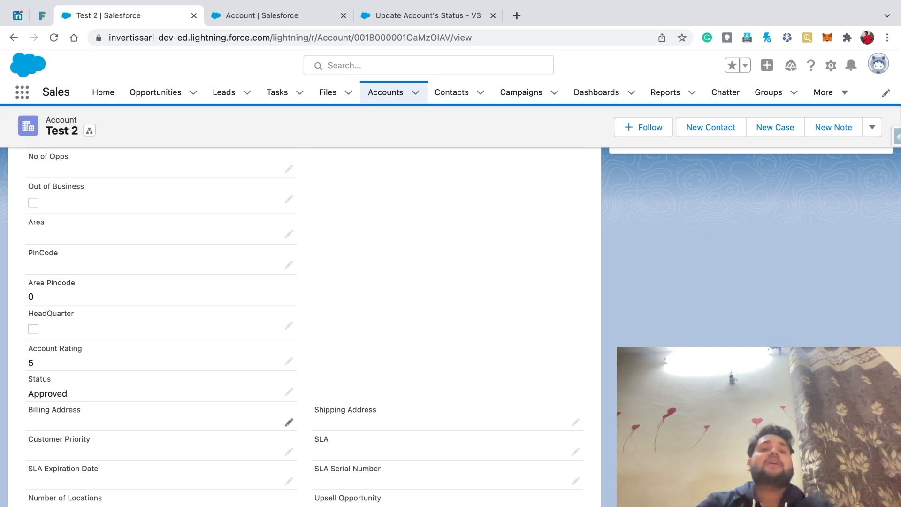
- In the All Accounts list, set Account Rating to 1 for Burlington Textiles Corp of America and 2 for Dickenson plc
left_click(385, 93)
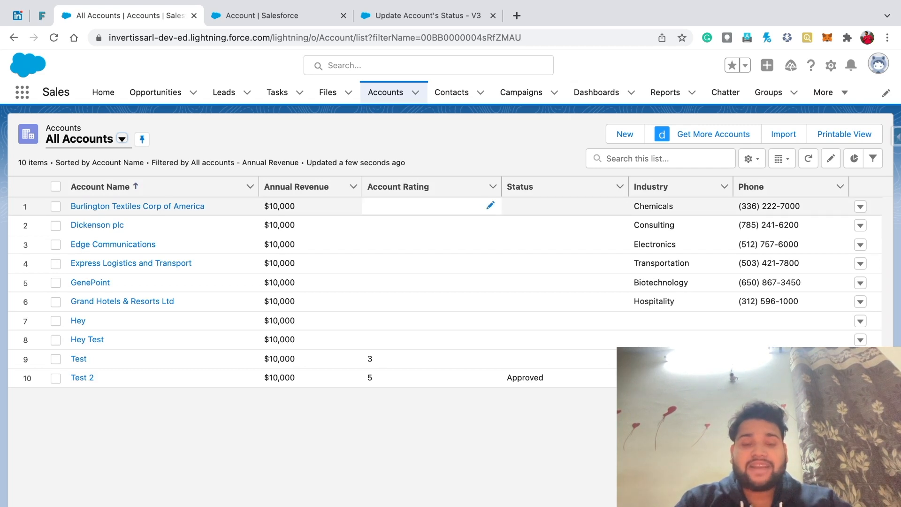
left_click(491, 206)
left_click(488, 209)
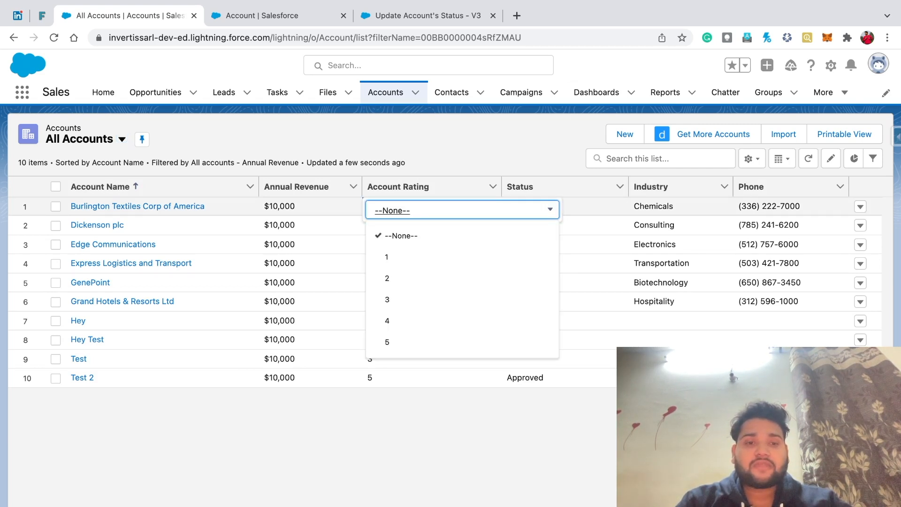
left_click(387, 257)
left_click(490, 225)
left_click(491, 229)
left_click(388, 298)
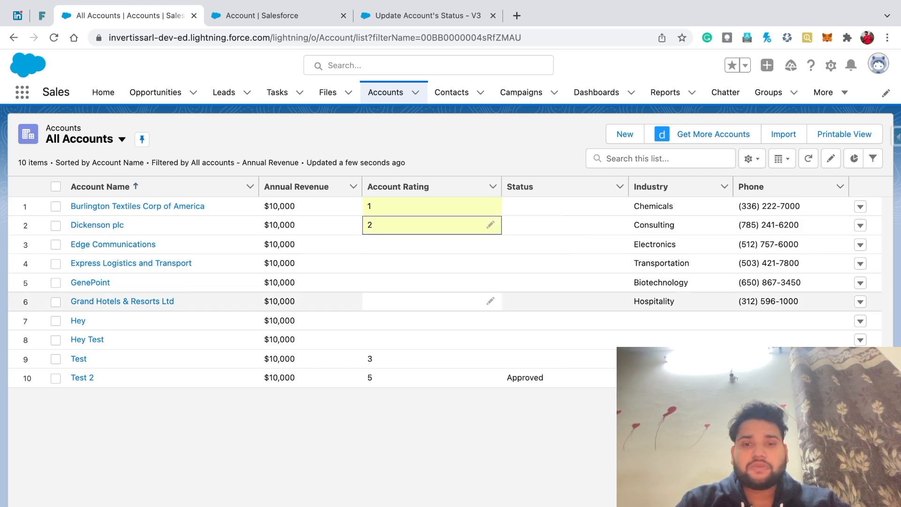
- Set Account Rating to 3, 4, 5, 5, 3, 4 and 2 for the accounts from Edge Communications through Test, and save the list changes
left_click(490, 244)
left_click(490, 248)
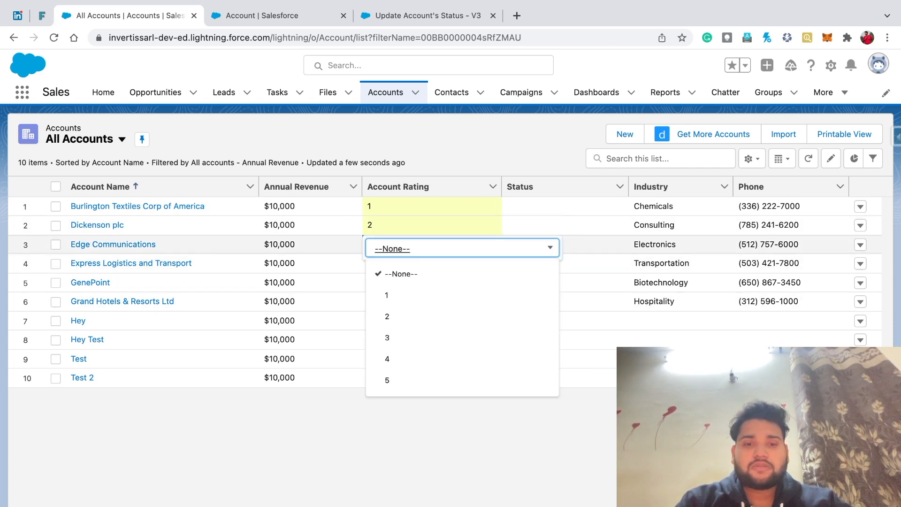
left_click(387, 338)
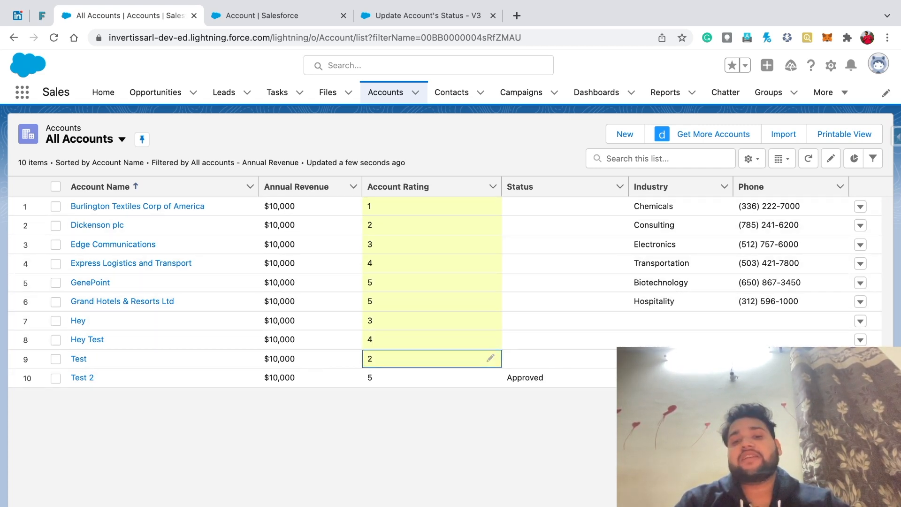
left_click(469, 506)
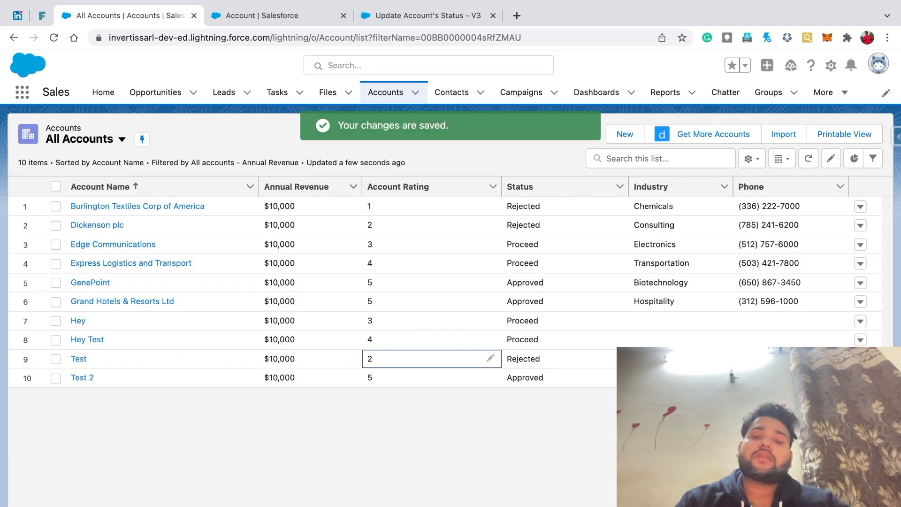